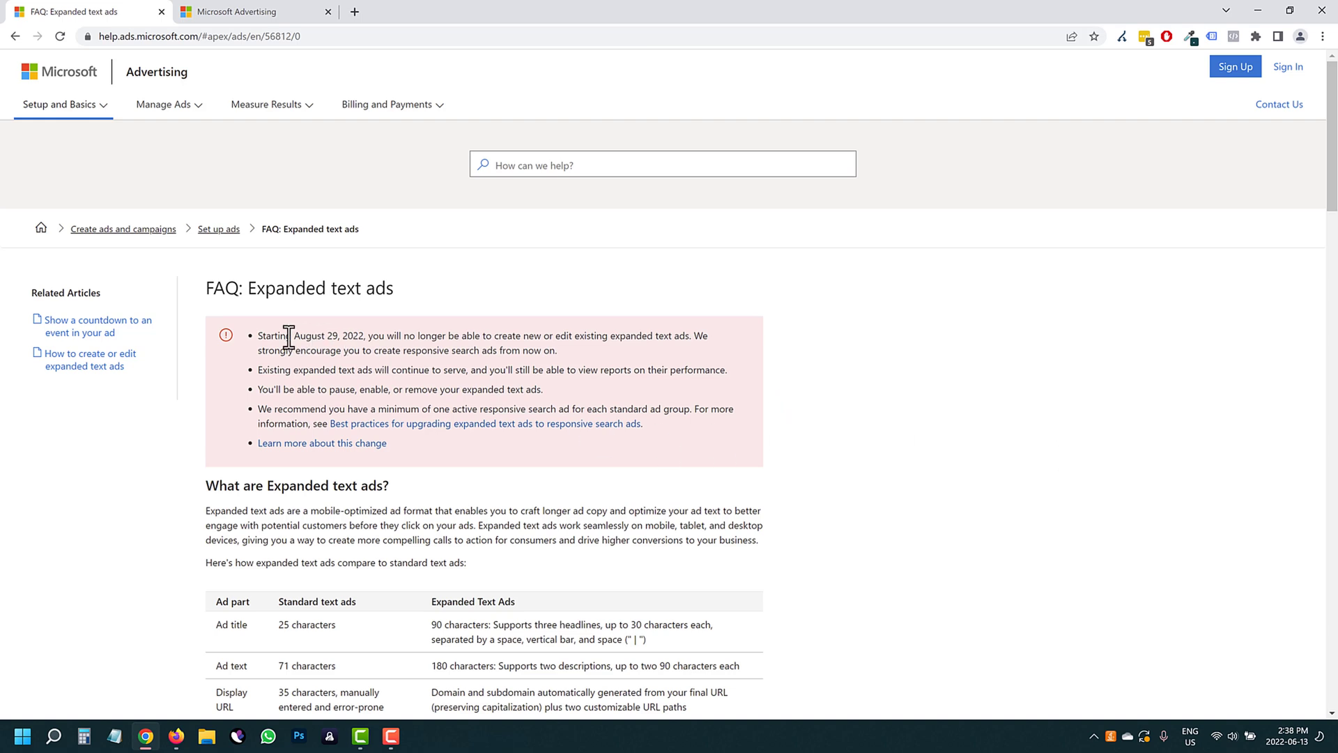
# - Highlight the notice that expanded text ads become uneditable after August 29, 2022, so use responsive search ads
pyautogui.moveTo(295, 336); pyautogui.dragTo(365, 336)
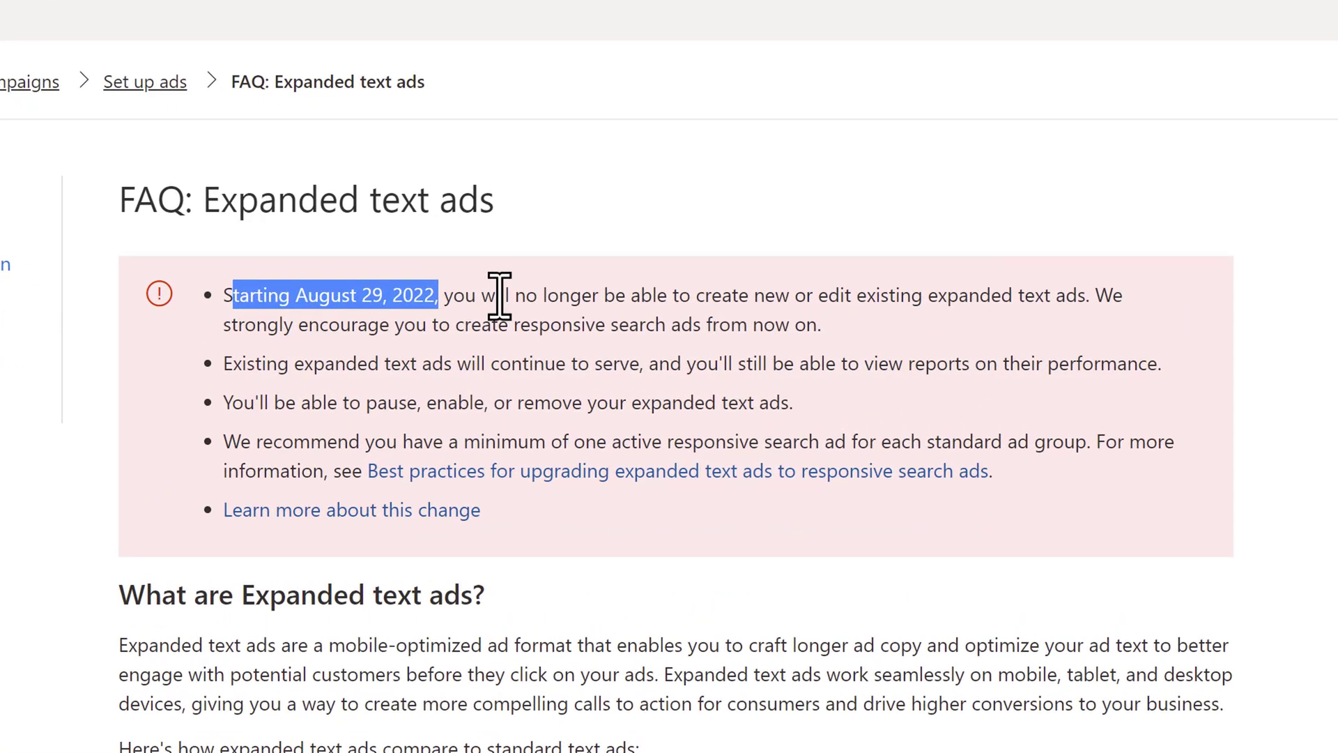
pyautogui.click(592, 237)
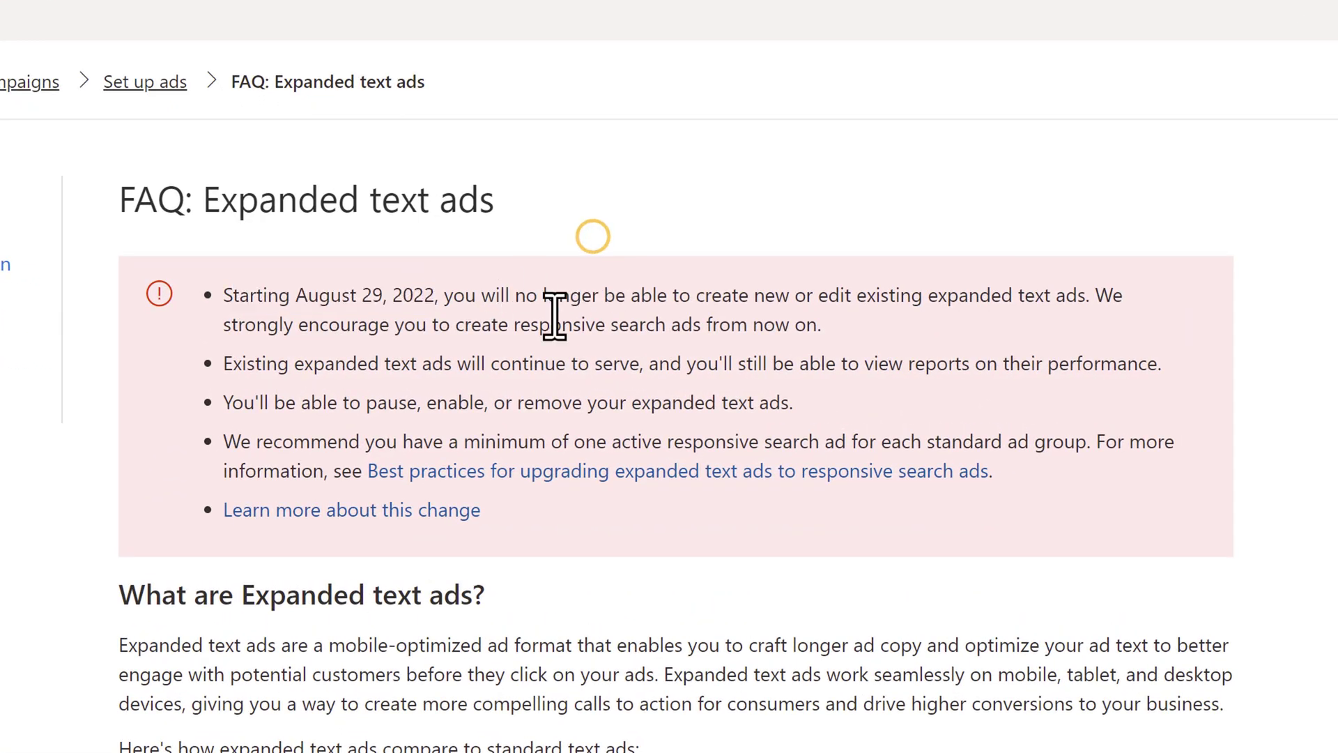
pyautogui.moveTo(570, 293); pyautogui.dragTo(1082, 297)
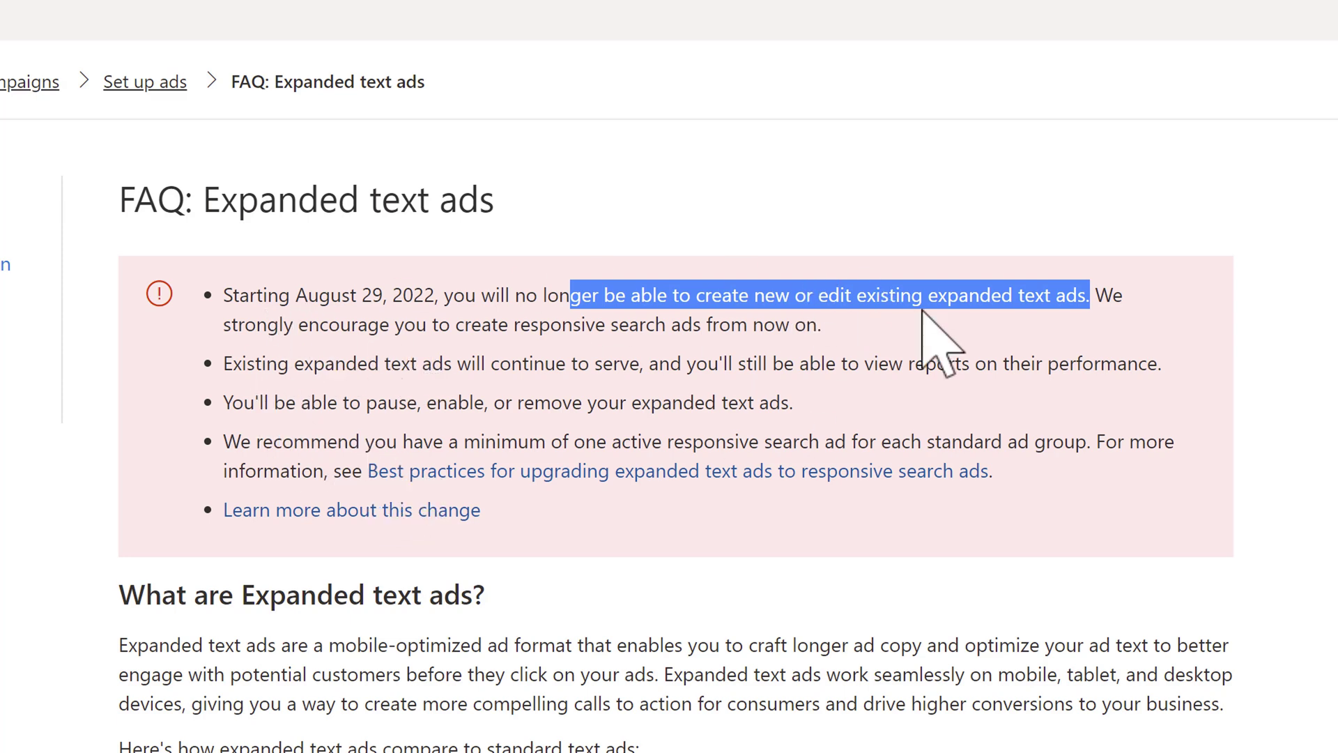
pyautogui.moveTo(1044, 295); pyautogui.dragTo(1085, 296)
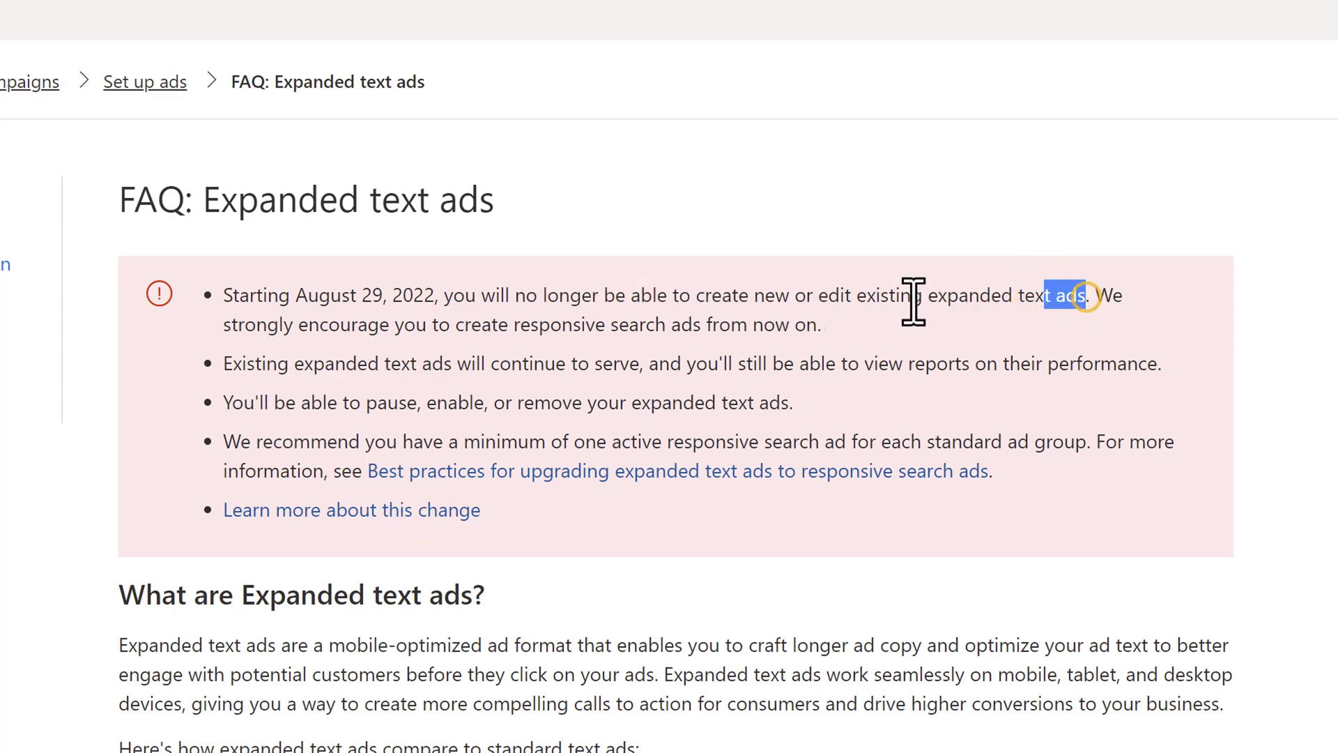
pyautogui.moveTo(913, 299)
pyautogui.mouseDown()
pyautogui.moveTo(956, 334)
pyautogui.moveTo(887, 293)
pyautogui.moveTo(928, 297)
pyautogui.mouseUp()
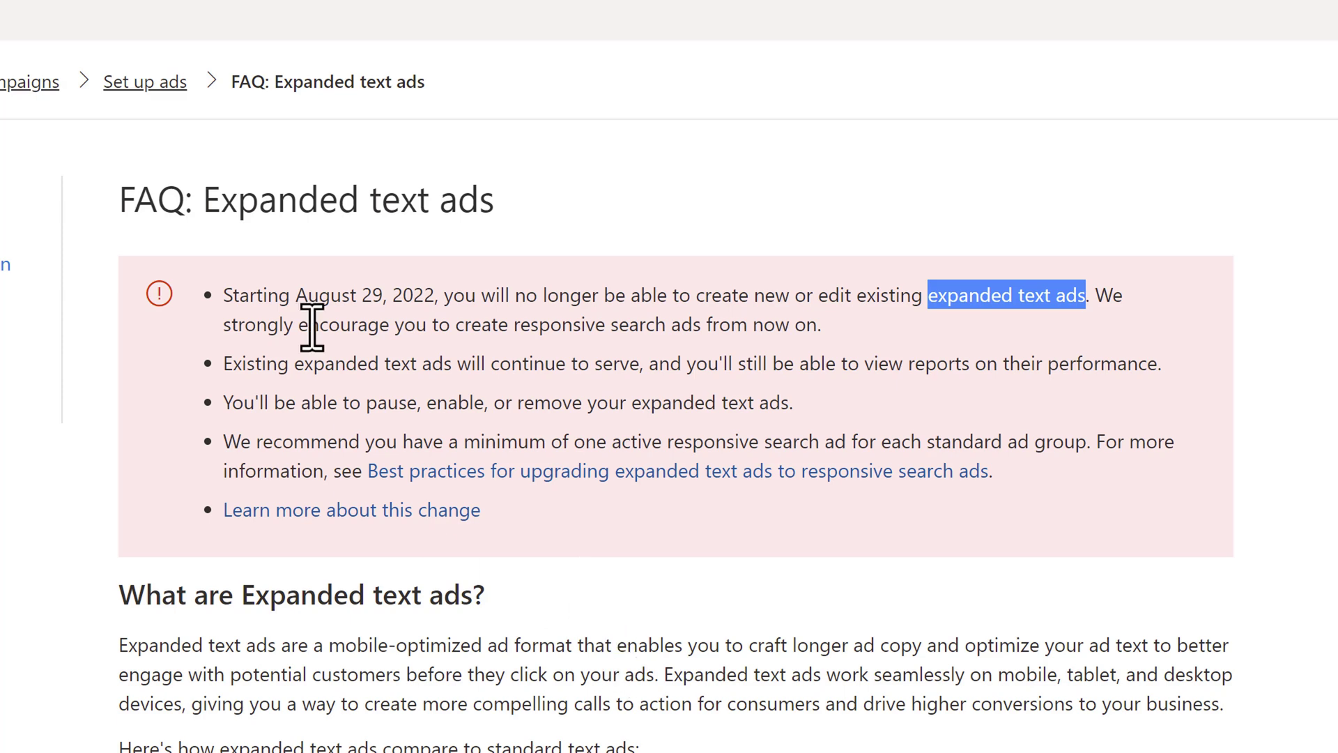
pyautogui.click(454, 325)
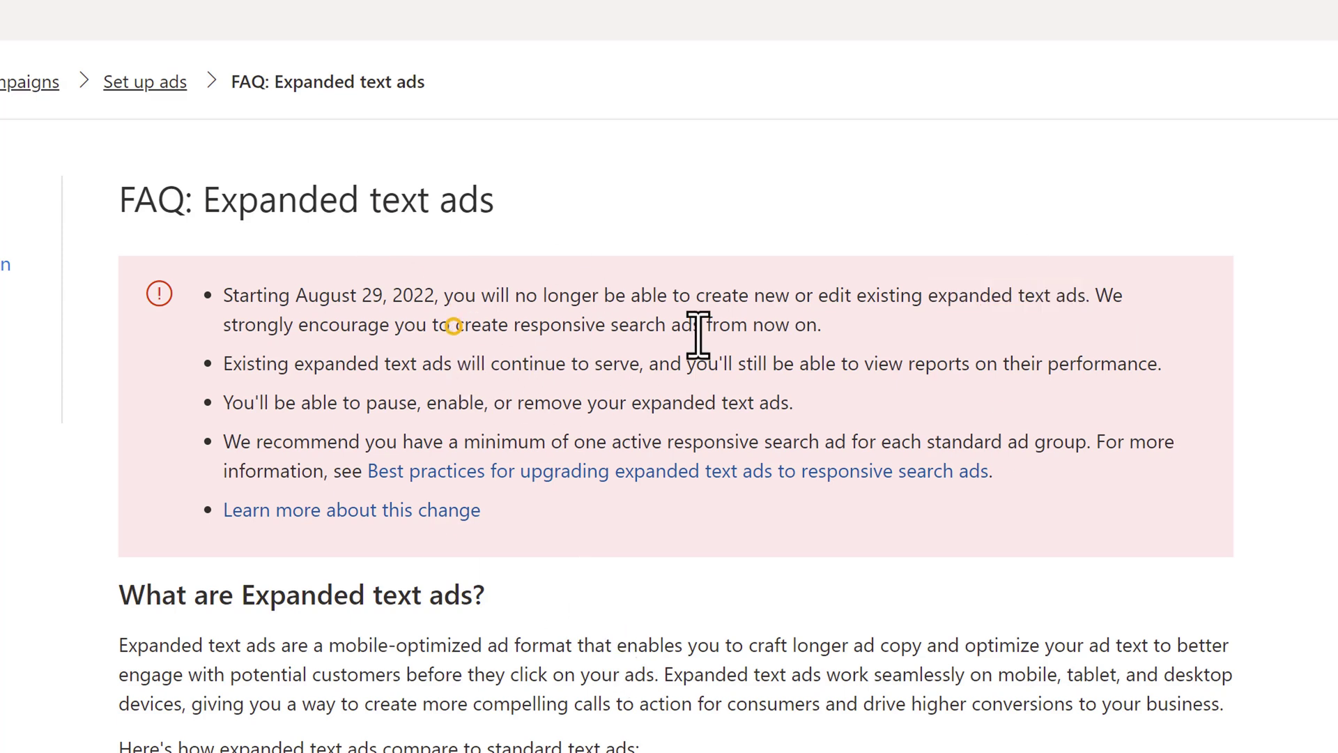
pyautogui.moveTo(698, 334); pyautogui.dragTo(788, 328)
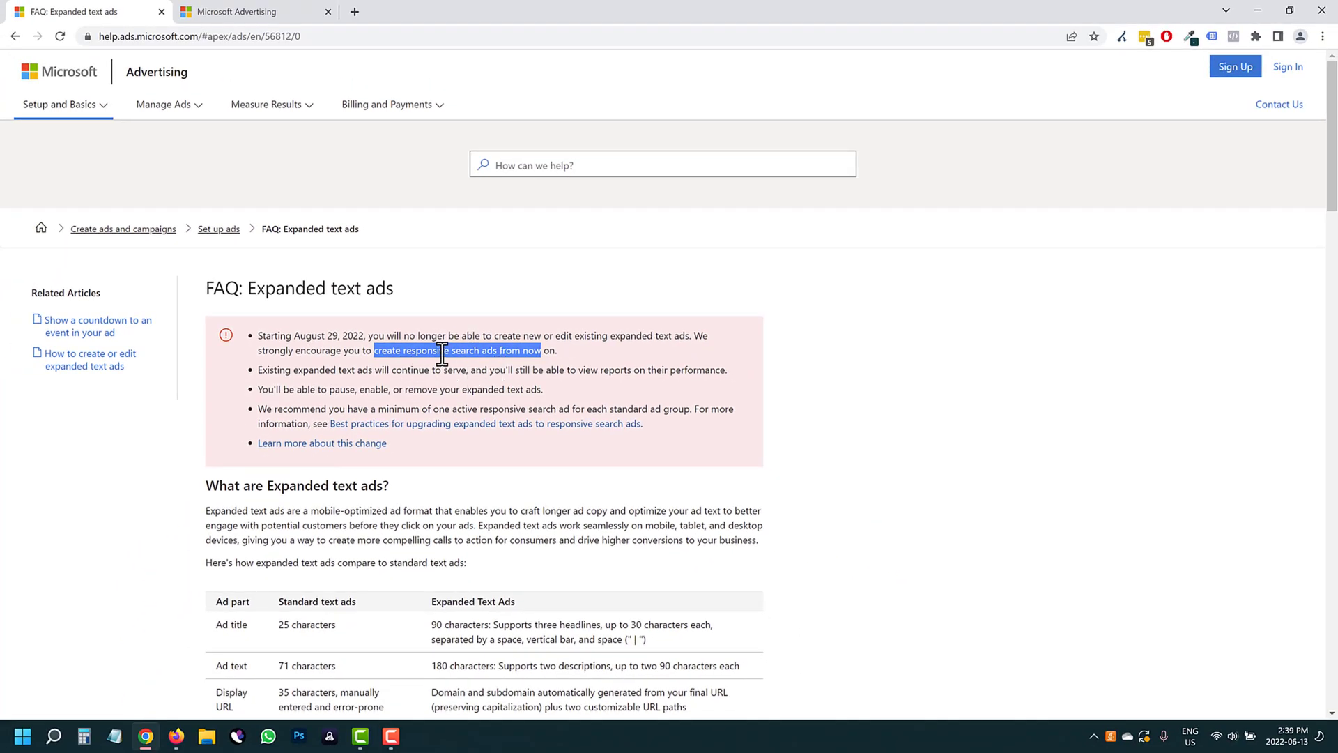
pyautogui.click(416, 352)
pyautogui.moveTo(405, 352); pyautogui.dragTo(515, 354)
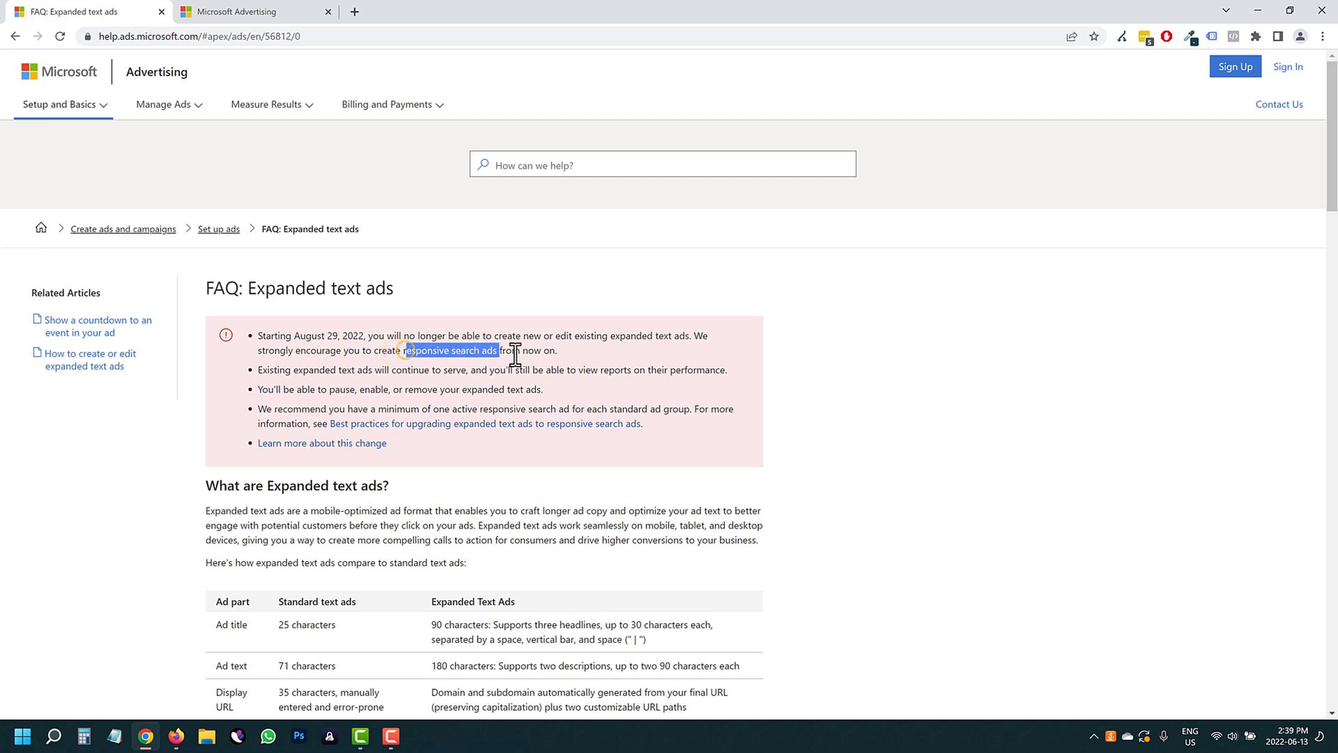
pyautogui.moveTo(688, 335); pyautogui.dragTo(617, 335)
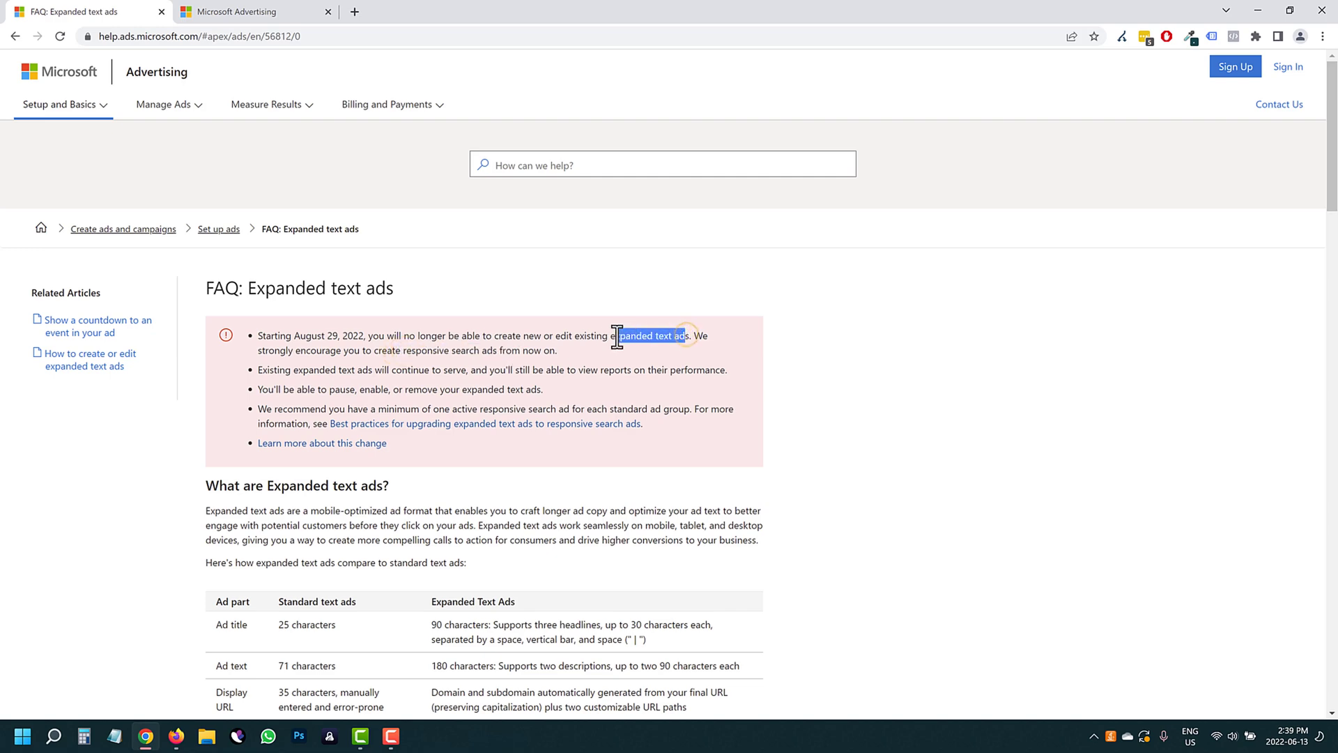
# - Create a new ad in the Free Affiliate Guide > affiliate marketing guide ad group
pyautogui.click(281, 21)
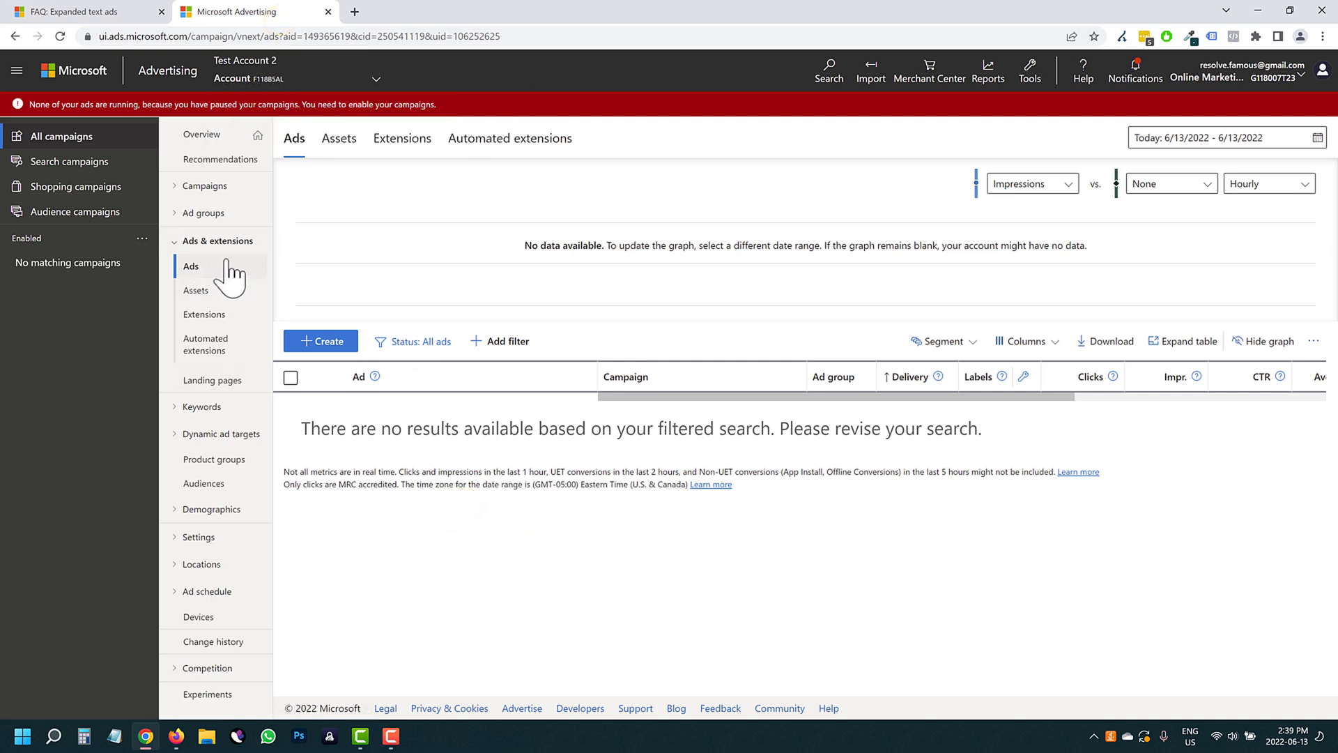
pyautogui.click(314, 340)
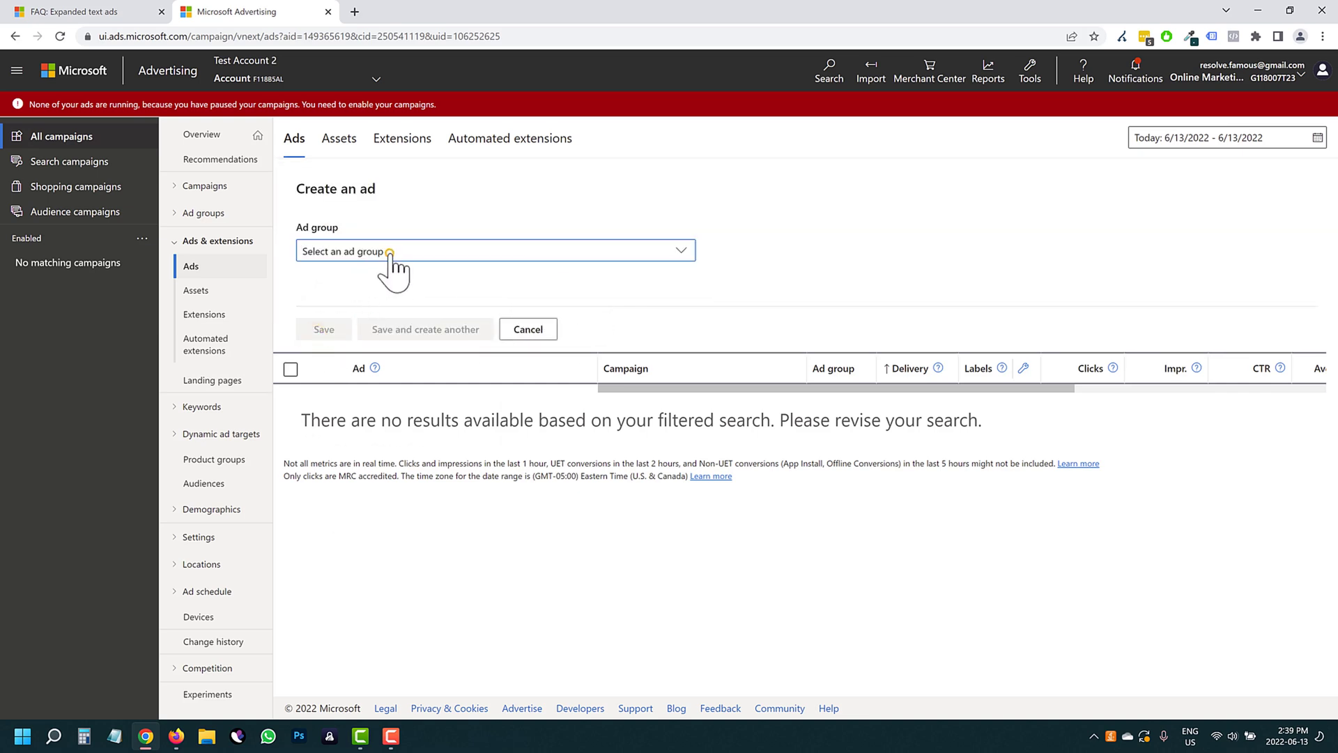
pyautogui.click(390, 253)
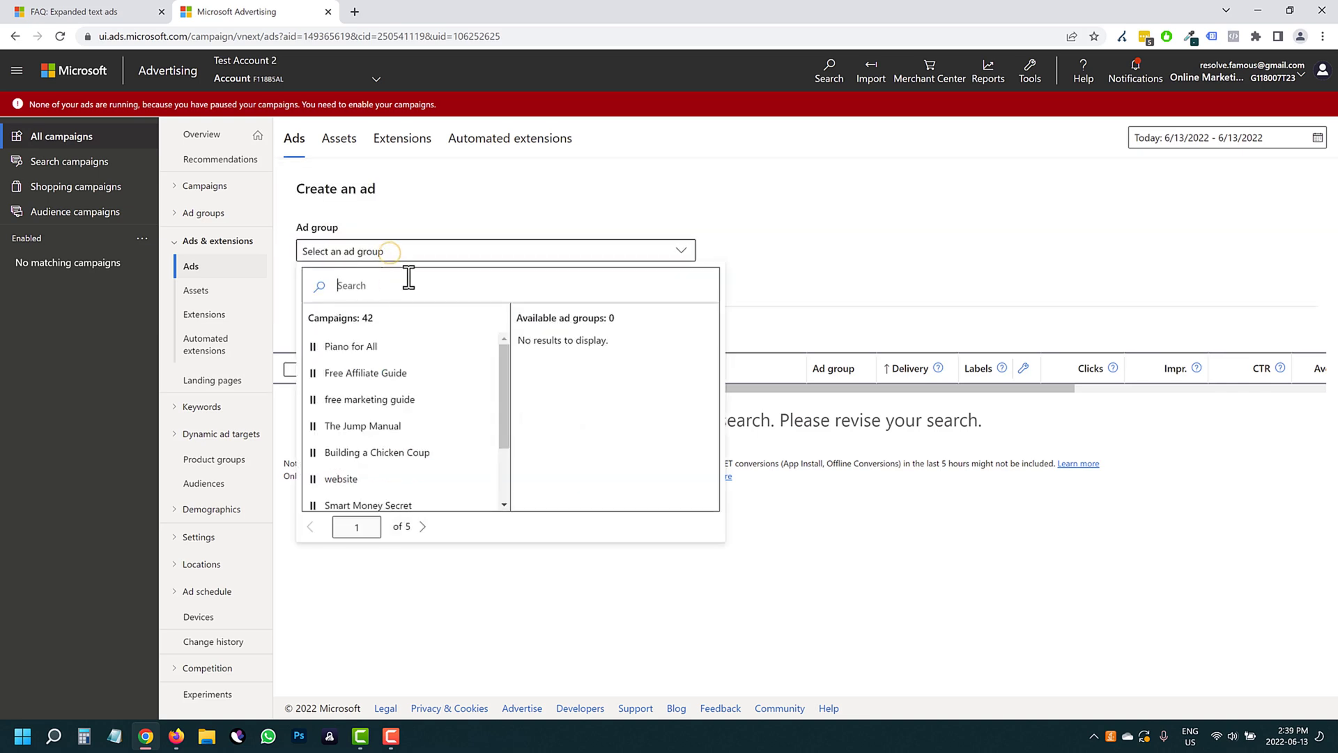
pyautogui.click(345, 375)
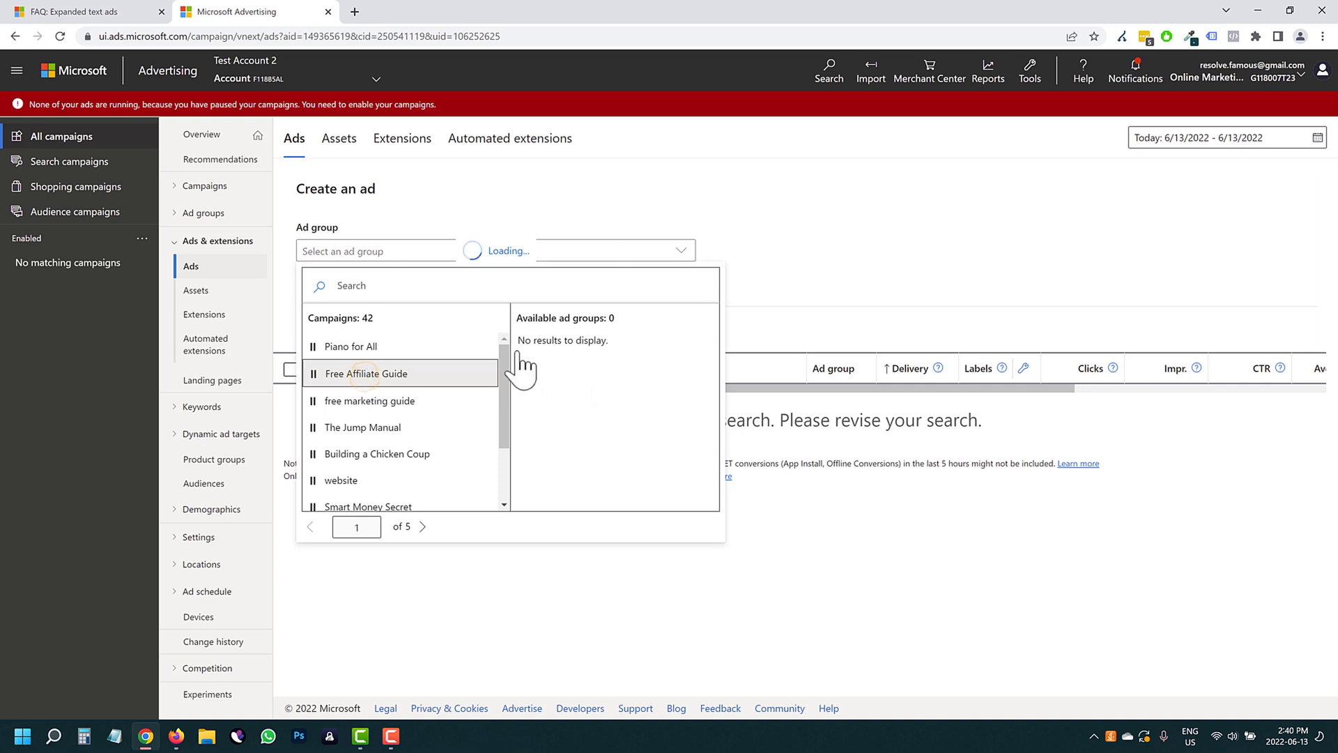
pyautogui.click(557, 362)
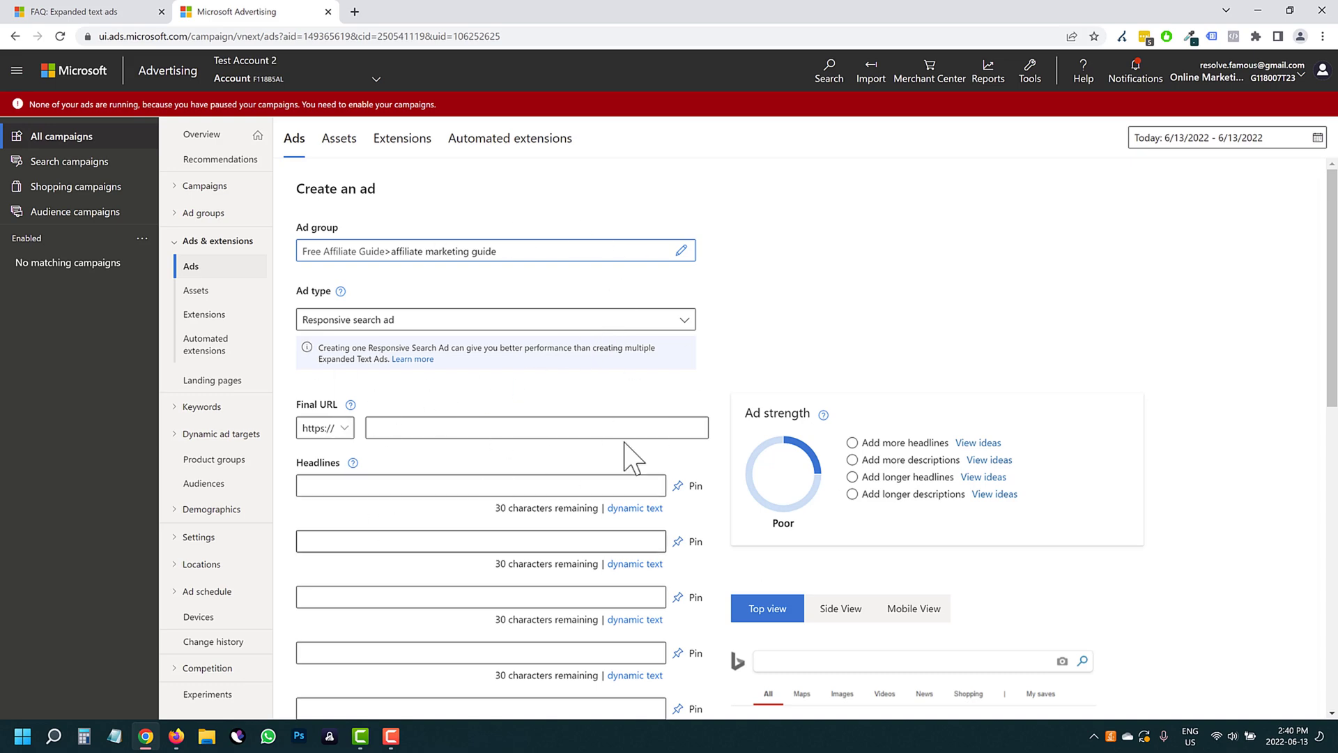
pyautogui.scroll(-7, 628, 474)
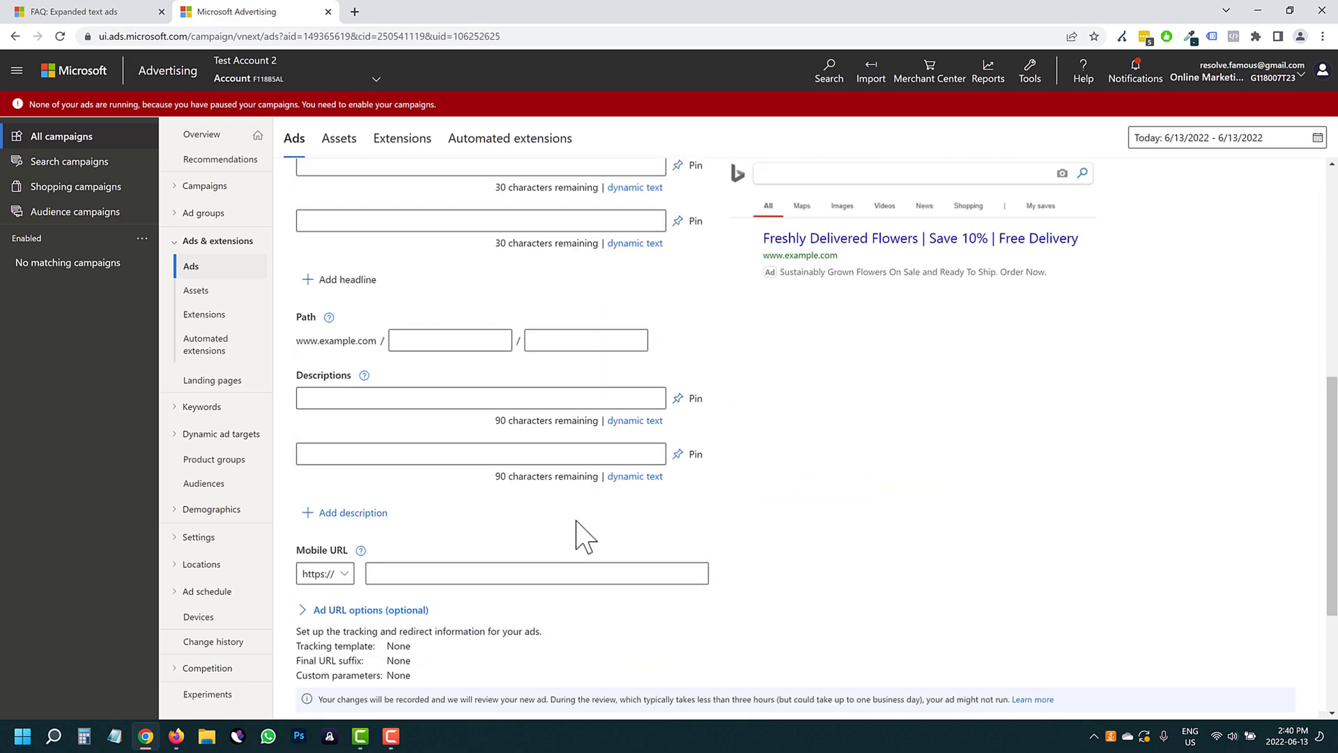
pyautogui.scroll(5, 584, 536)
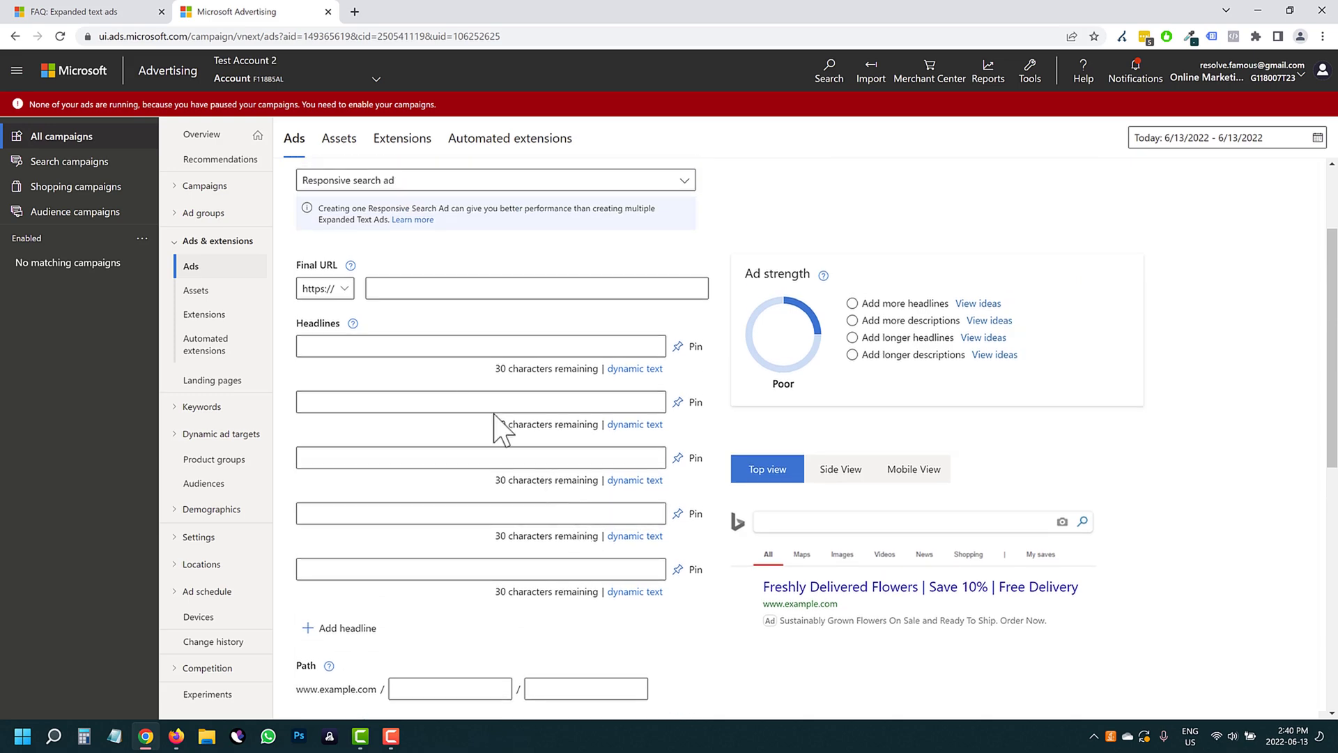
# - Set the ad's final URL to ivanmana.com
pyautogui.click(407, 286)
pyautogui.write('ivanmana.com')
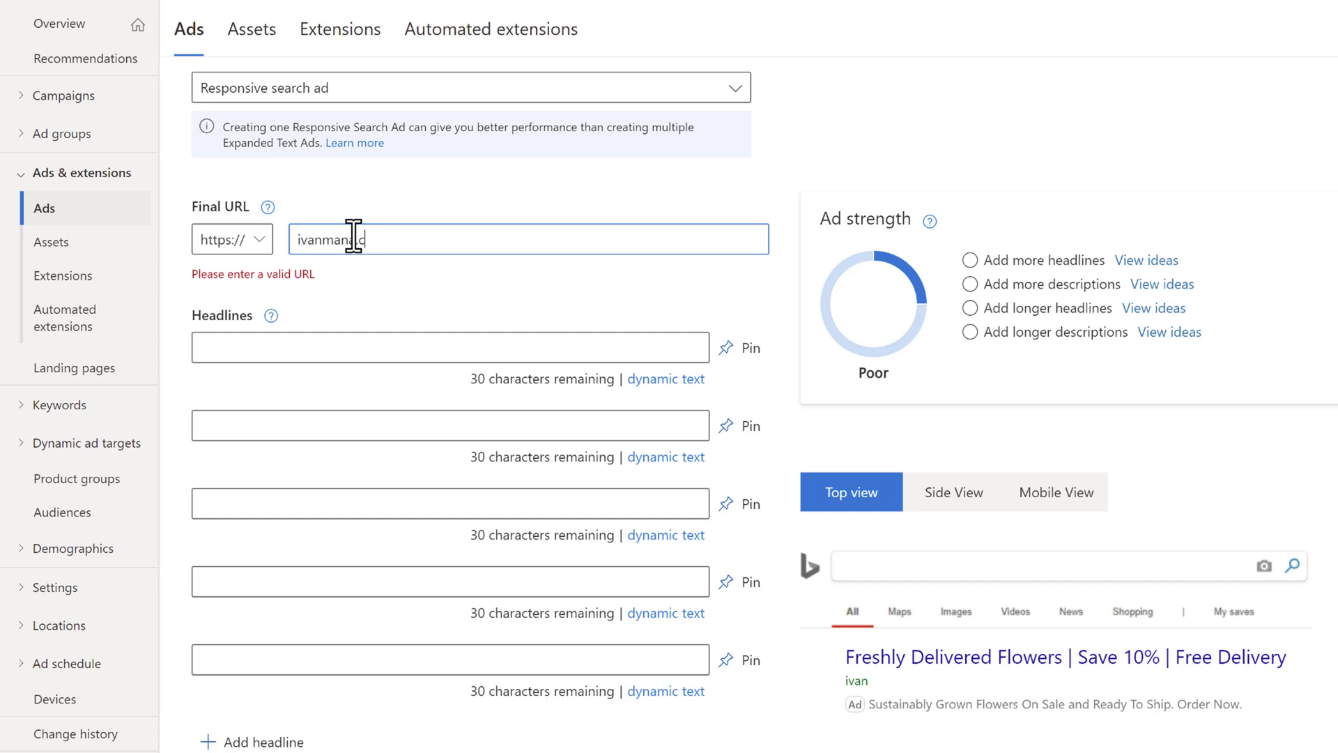
pyautogui.click(370, 189)
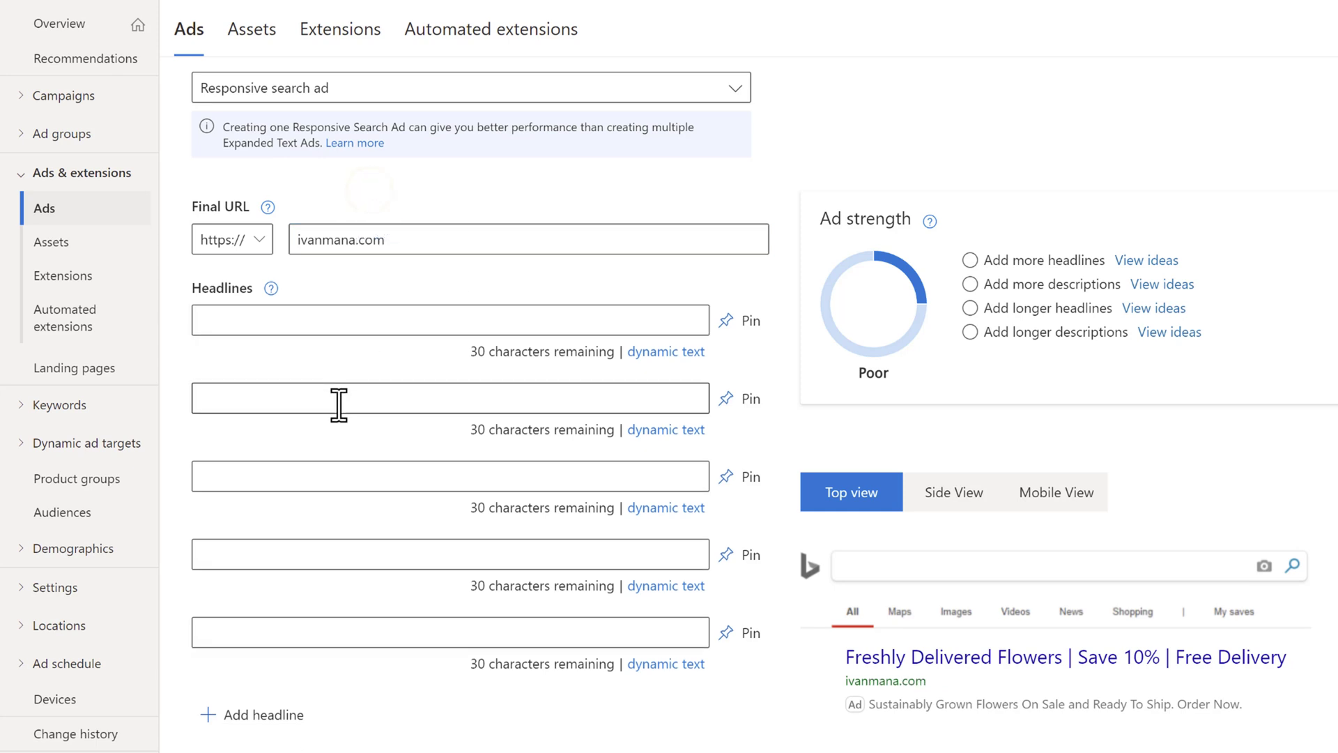
pyautogui.scroll(1, 352, 403)
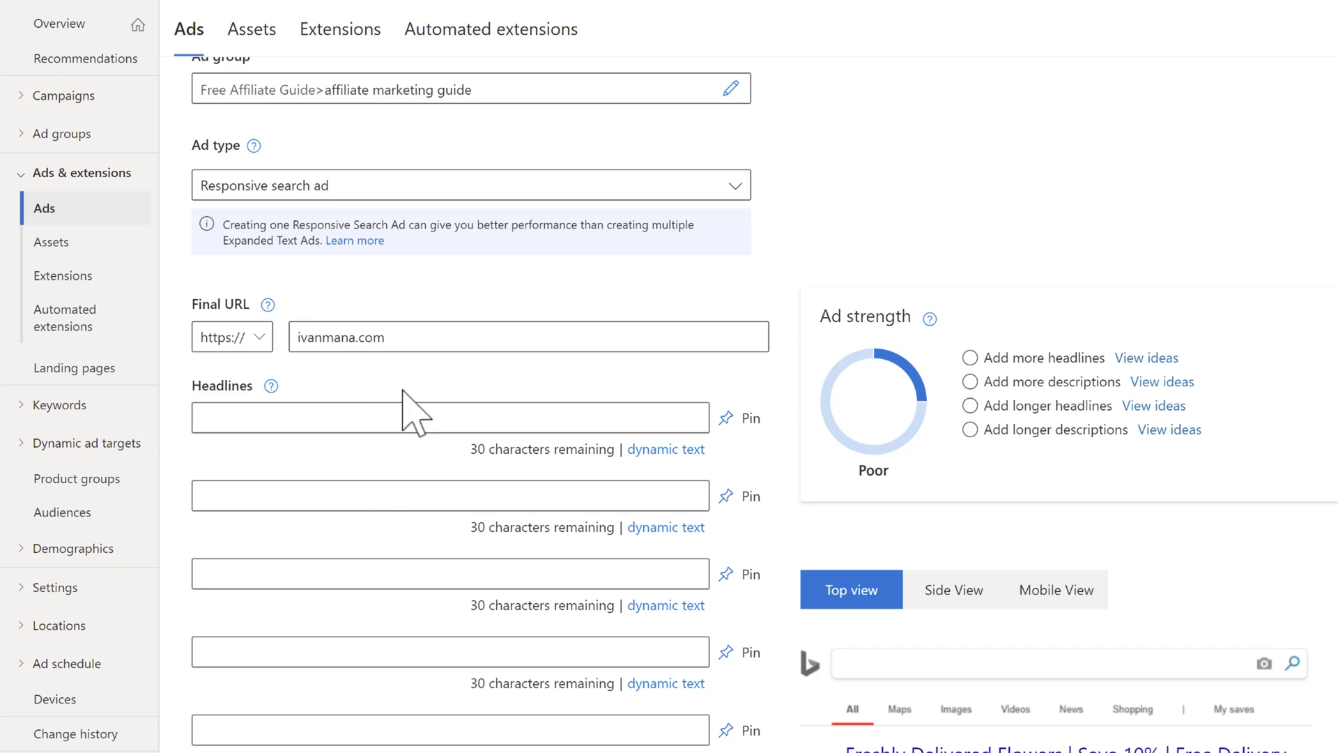
pyautogui.scroll(-1, 386, 397)
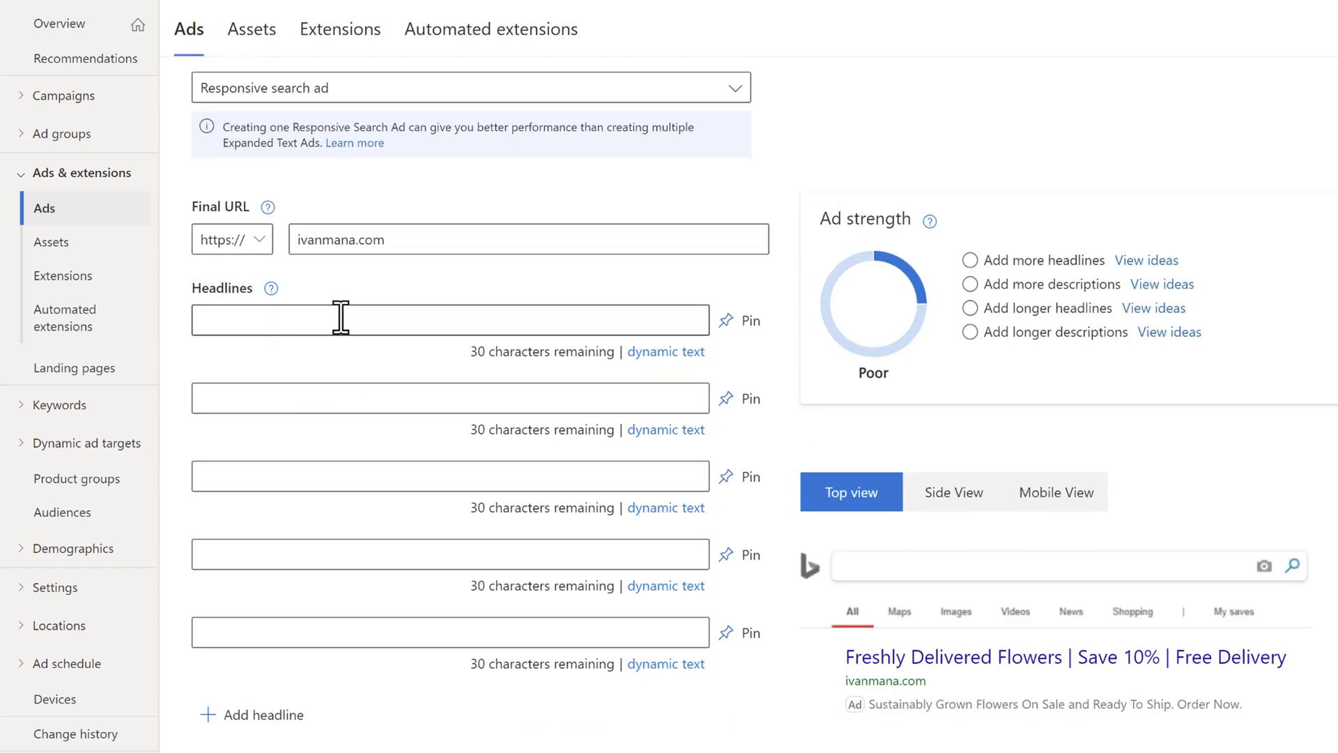
# - Enter 'Free 55-Page Affiliate Guide' as the first headline
pyautogui.click(284, 320)
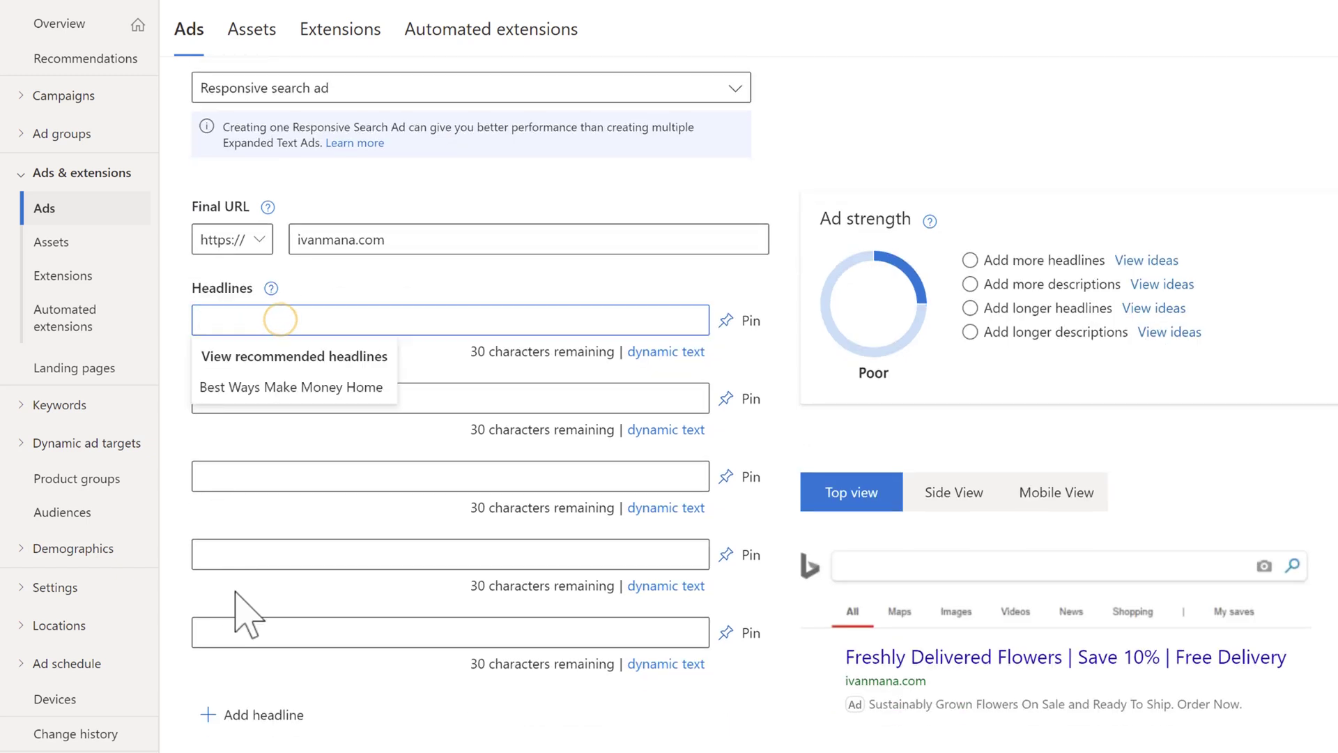
pyautogui.write('Free 55-Page Affiliate Guide')
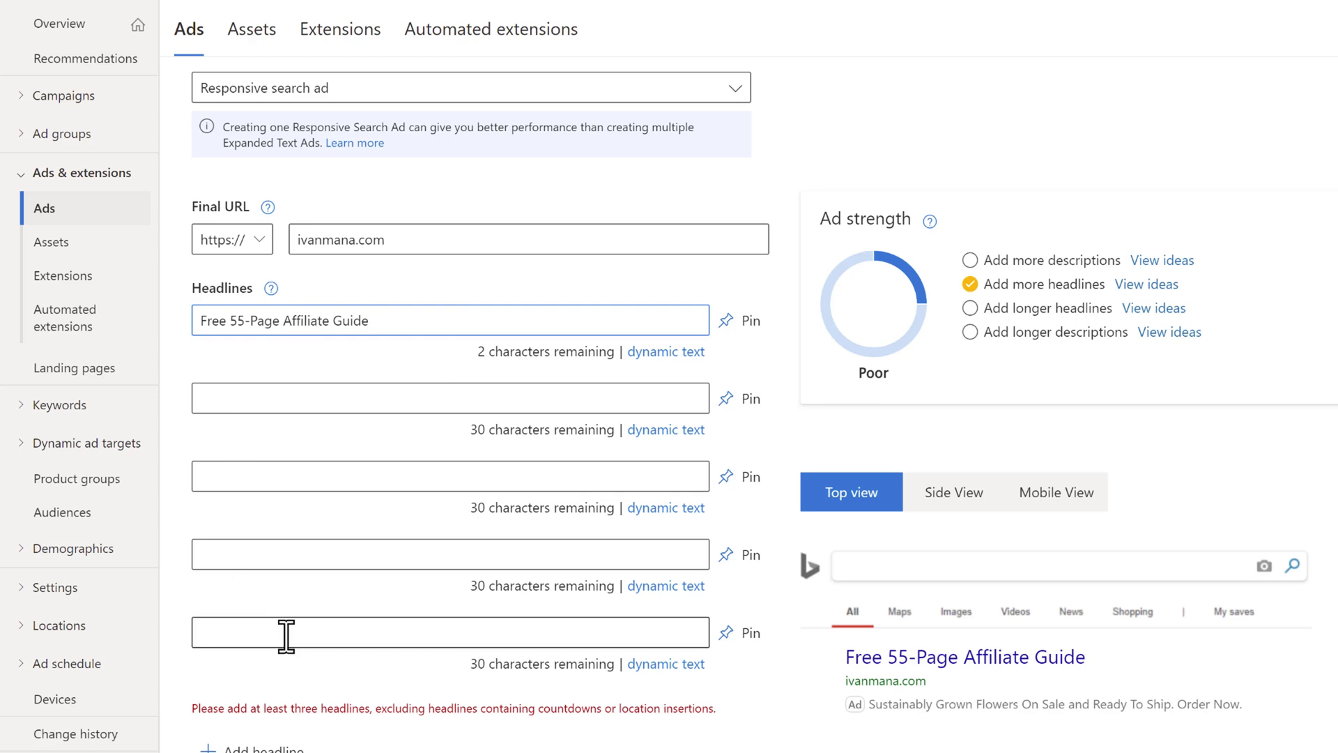
pyautogui.scroll(-3, 287, 632)
pyautogui.scroll(3, 337, 665)
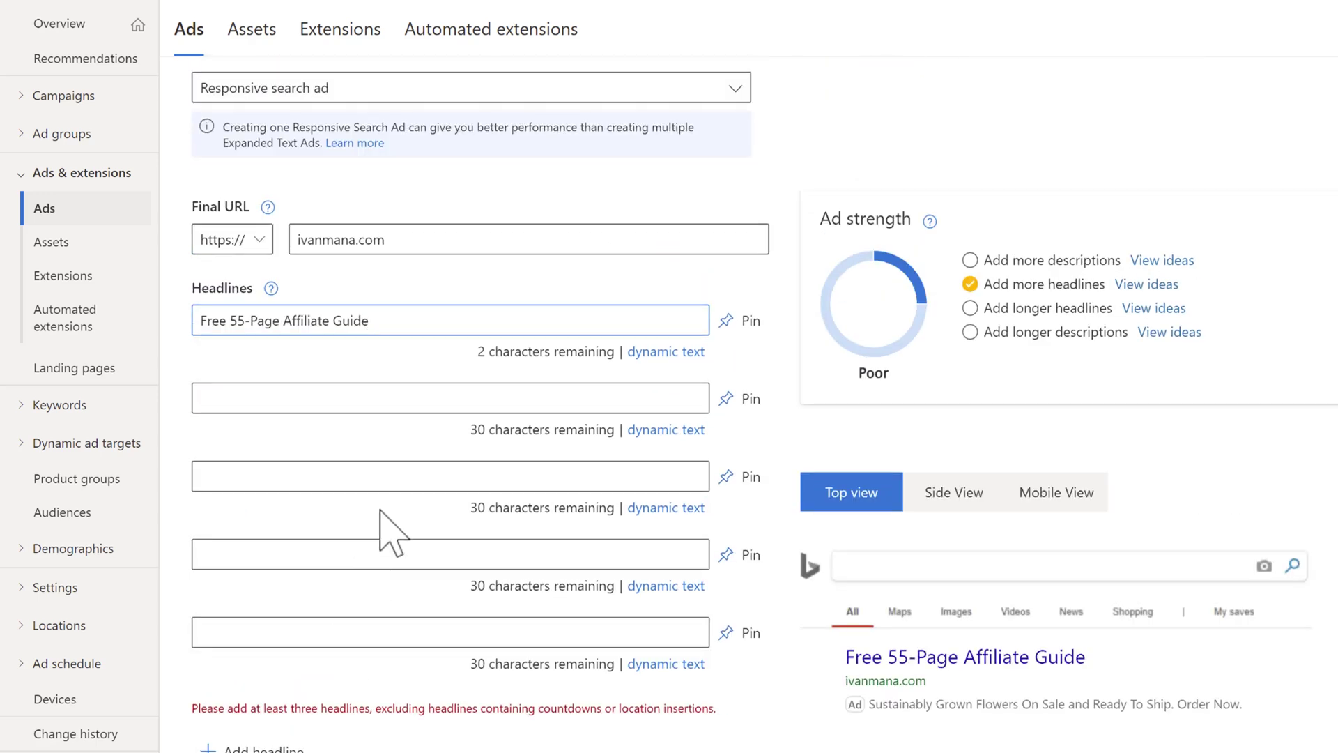
# - Pin the headline 'Free 55-Page Affiliate Guide' to show only in position 1
pyautogui.click(741, 319)
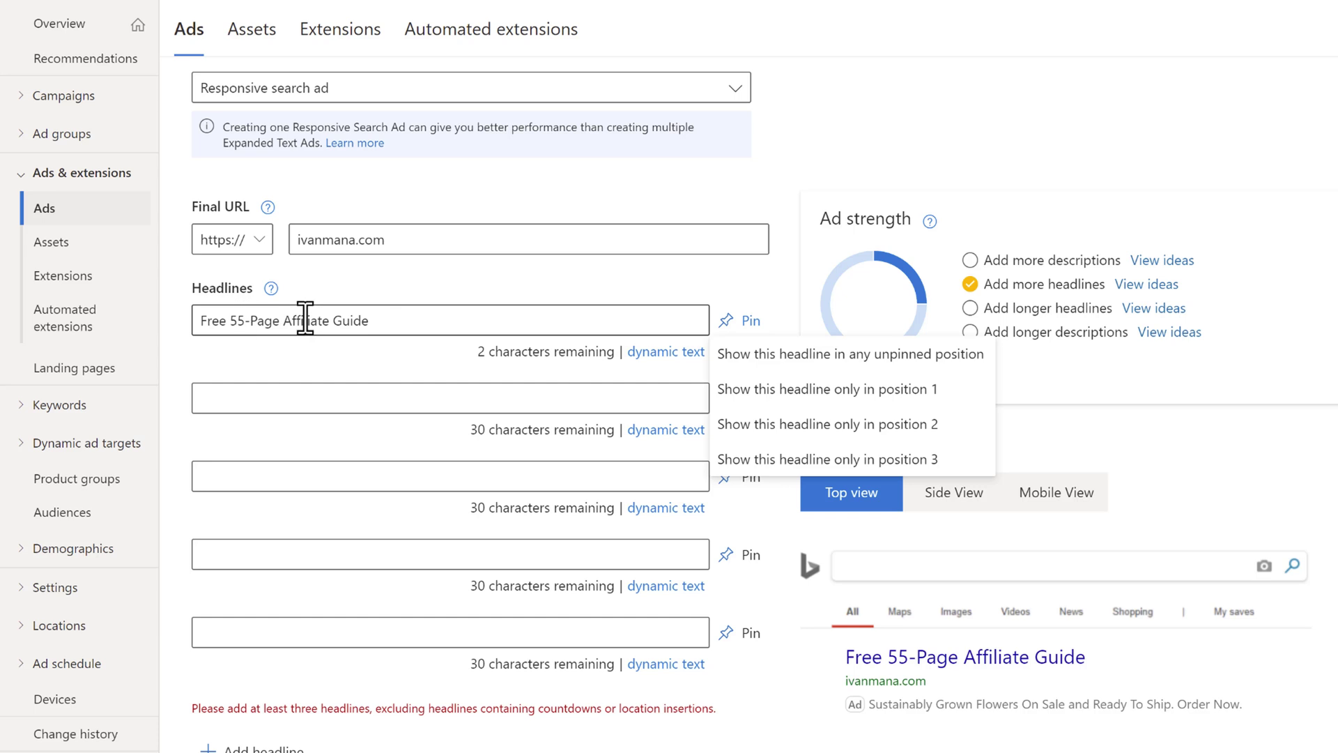
pyautogui.click(783, 388)
pyautogui.click(737, 321)
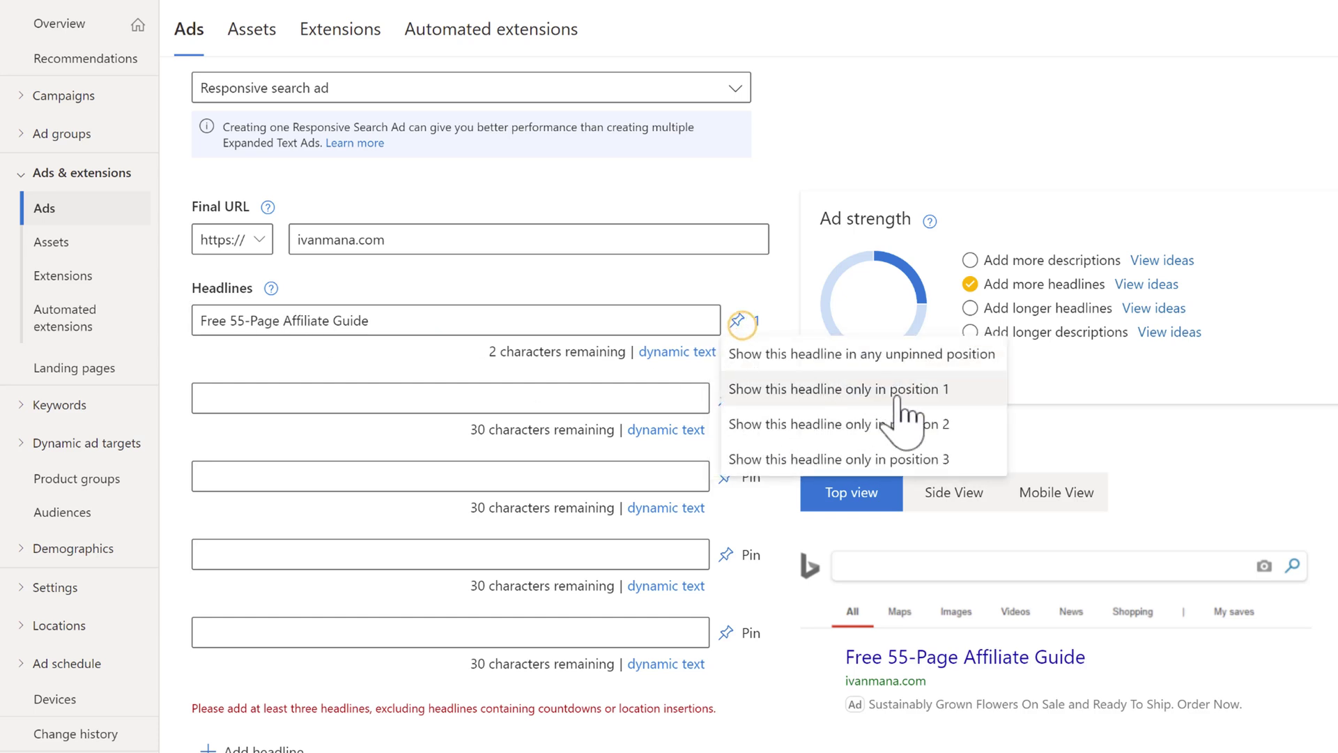
pyautogui.click(1253, 474)
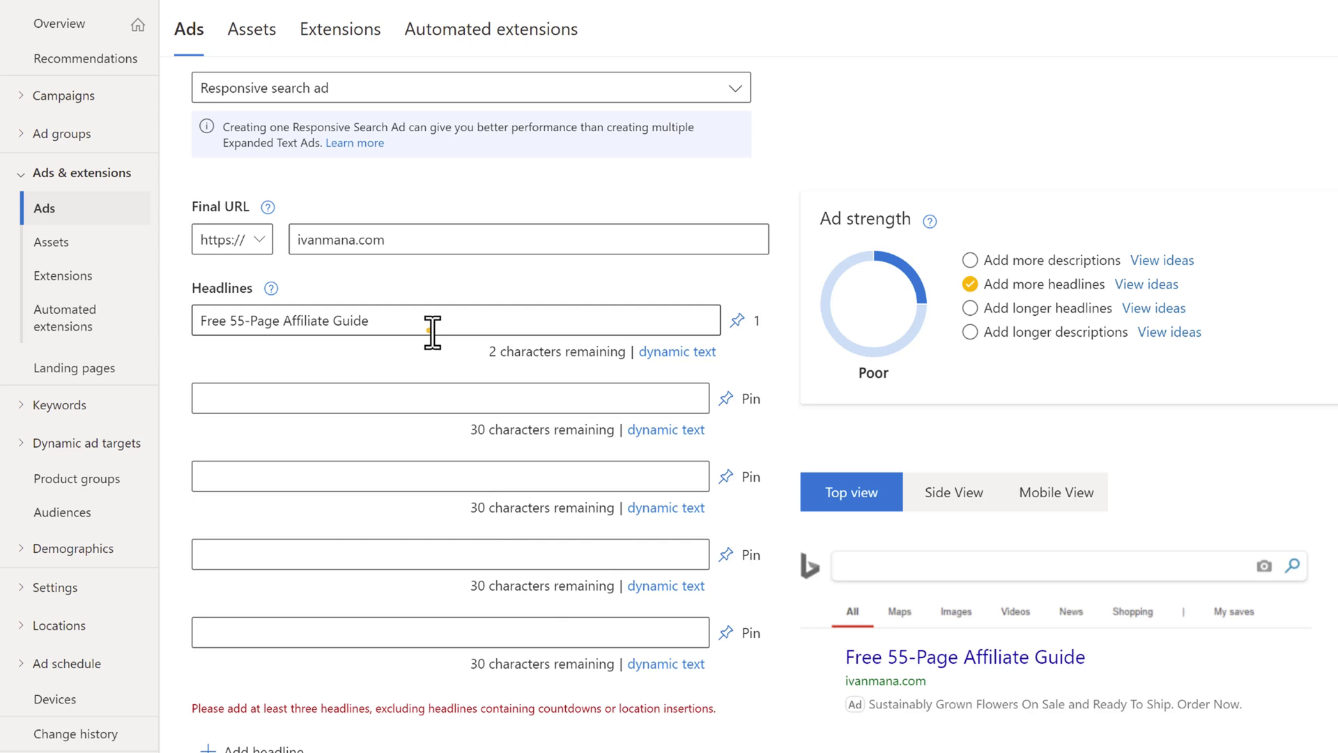
pyautogui.moveTo(429, 329); pyautogui.dragTo(174, 307)
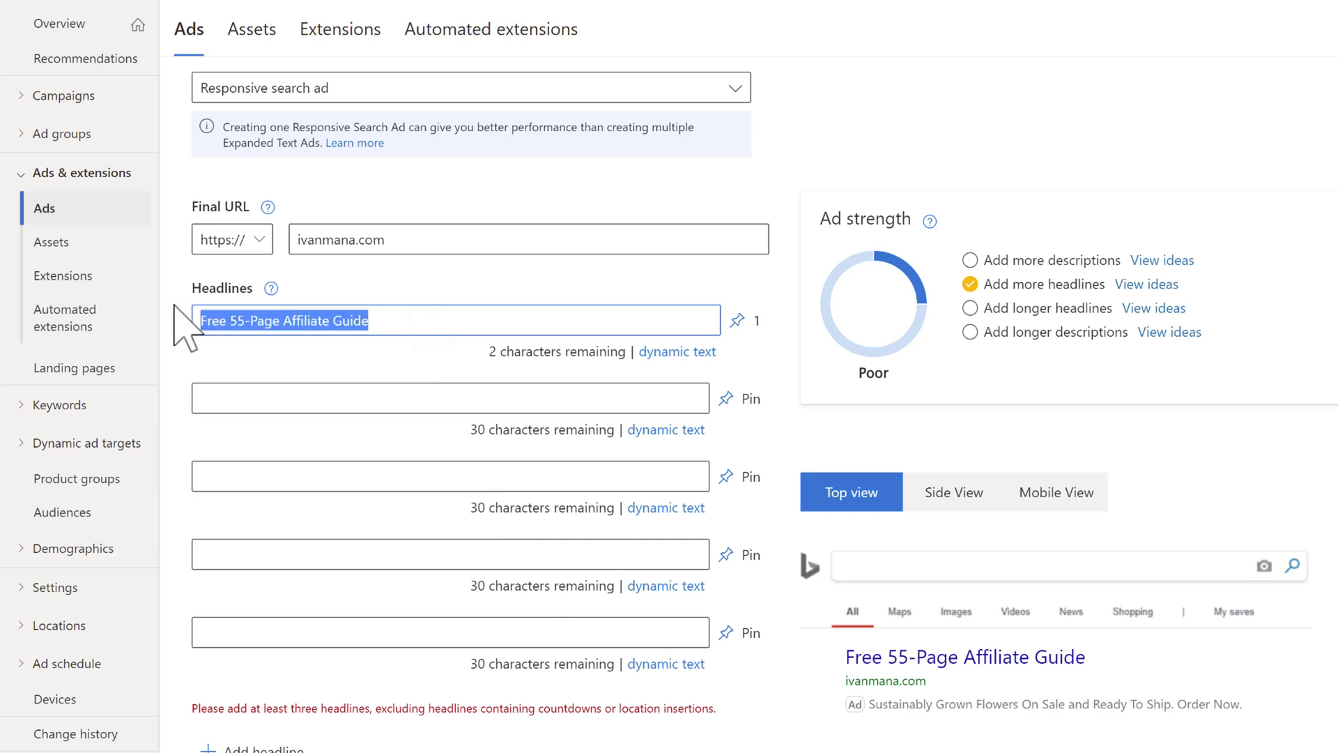
# - Add the headline 'Get Started Now', pinned to position 2, then highlight the Expanded Text Ads notice
pyautogui.click(307, 396)
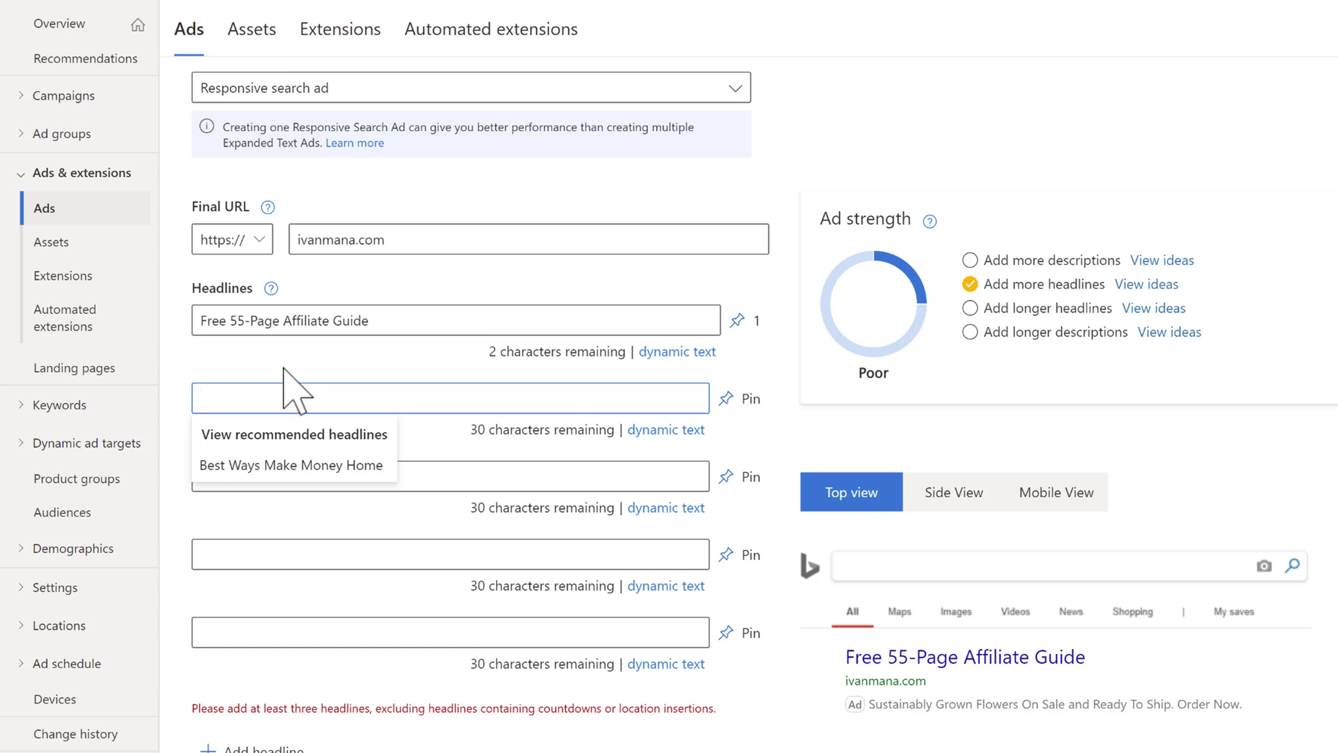
pyautogui.write('Get Started Now')
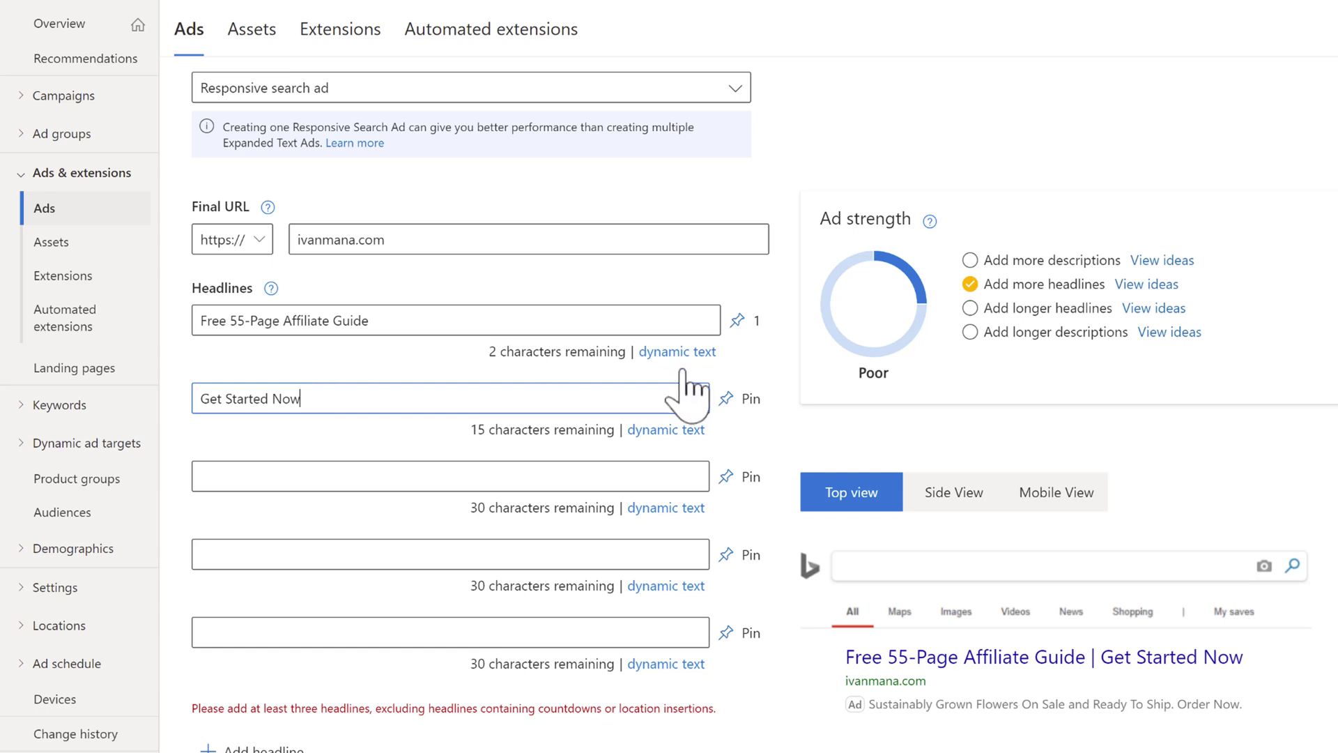
pyautogui.click(733, 399)
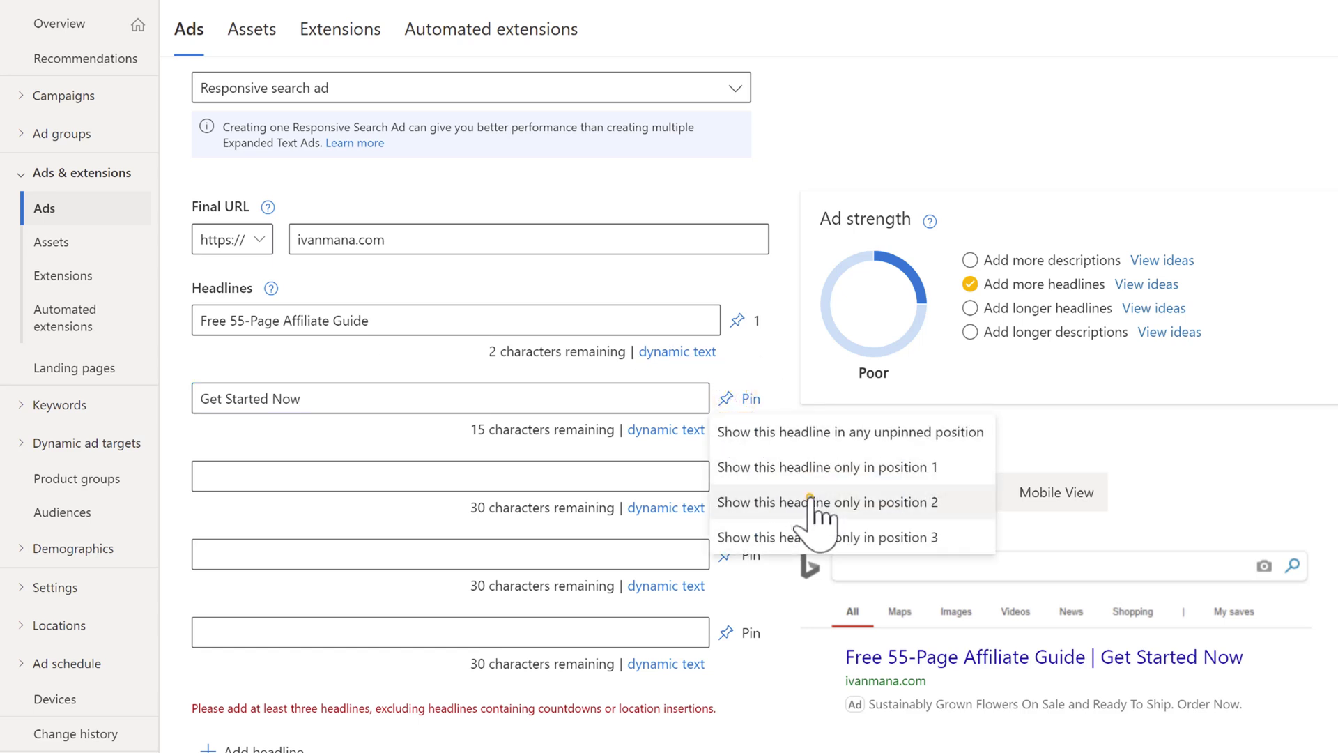
pyautogui.click(810, 497)
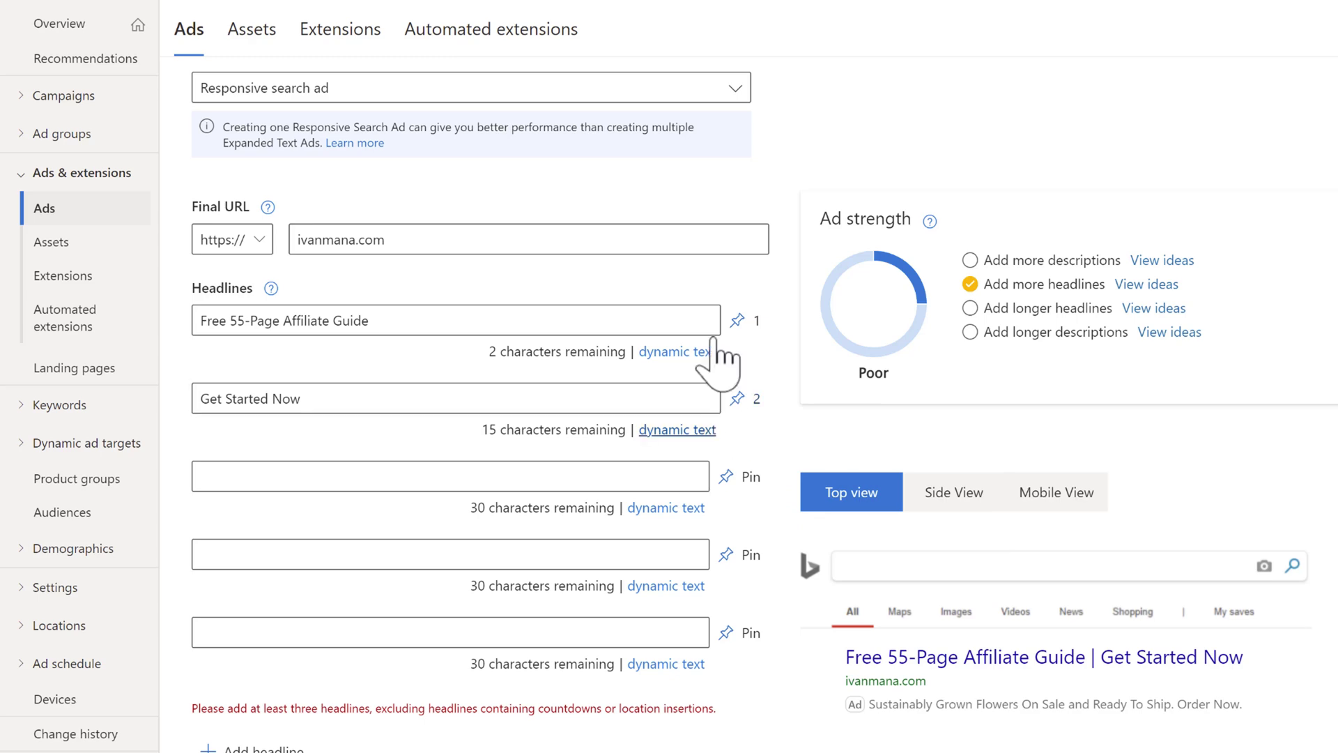
pyautogui.scroll(-3, 442, 562)
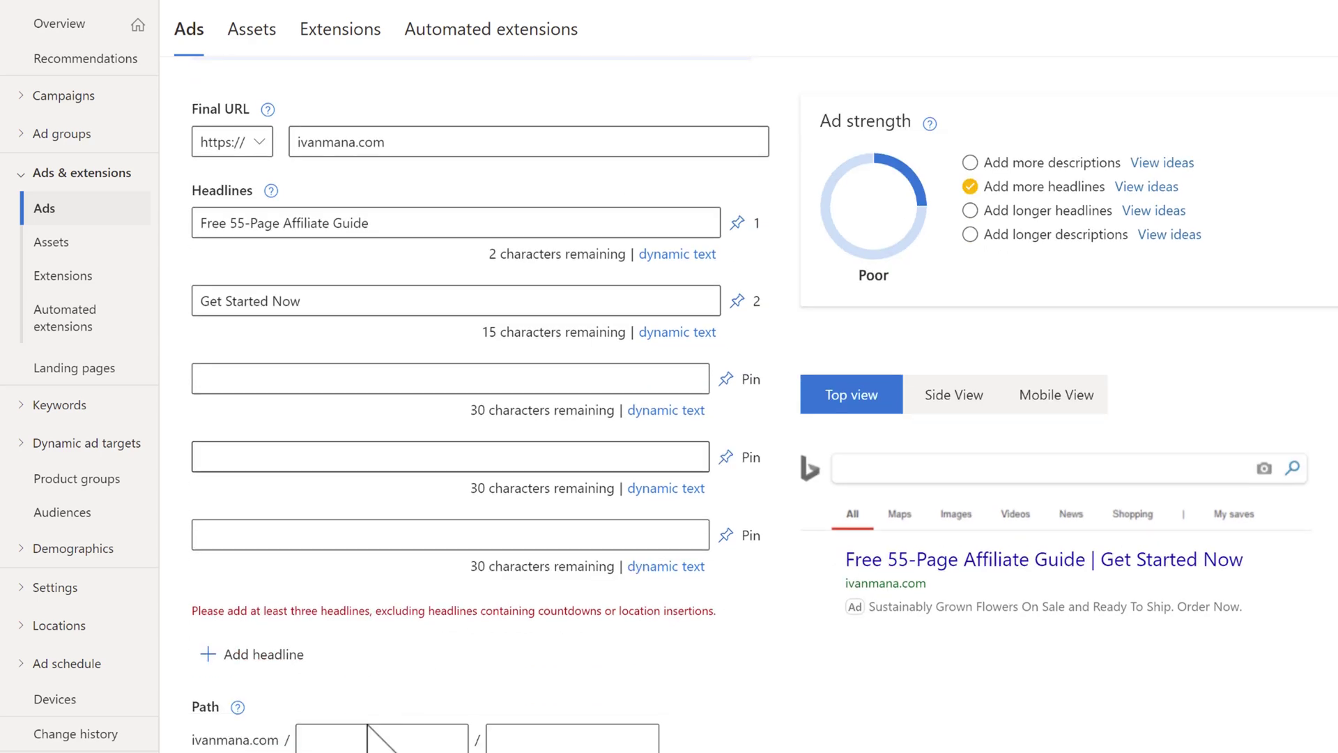
pyautogui.scroll(3, 532, 572)
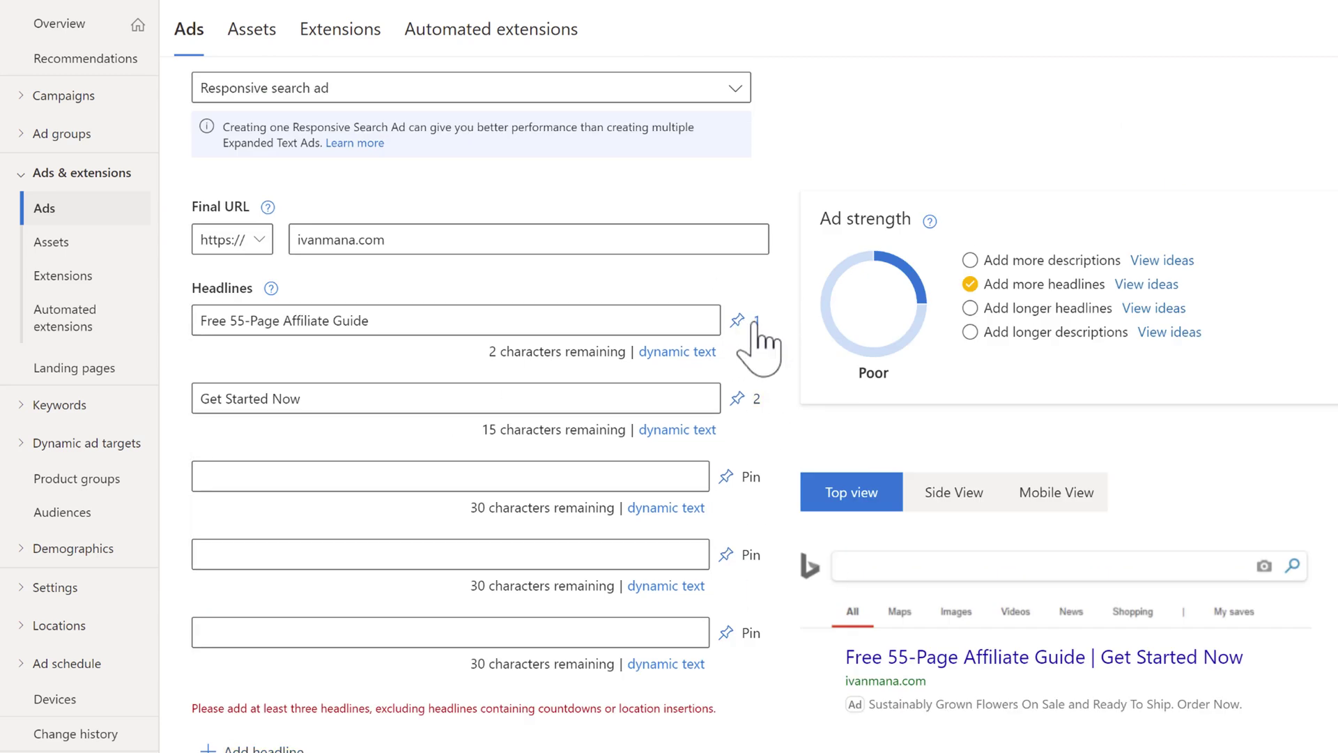
pyautogui.moveTo(294, 130); pyautogui.dragTo(299, 167)
pyautogui.moveTo(223, 142); pyautogui.dragTo(316, 146)
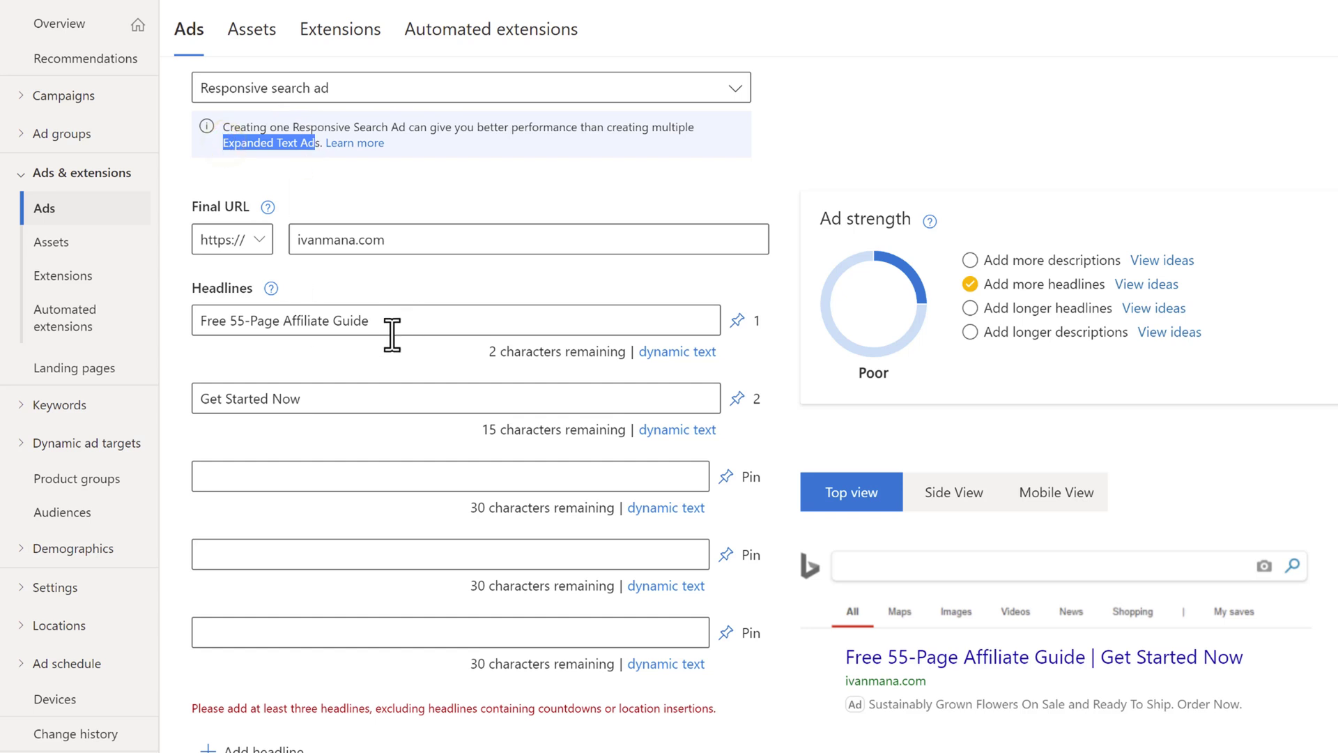
# - Enter 'Learn How to Make Money Today' as the third headline and pin it to position 3
pyautogui.click(261, 481)
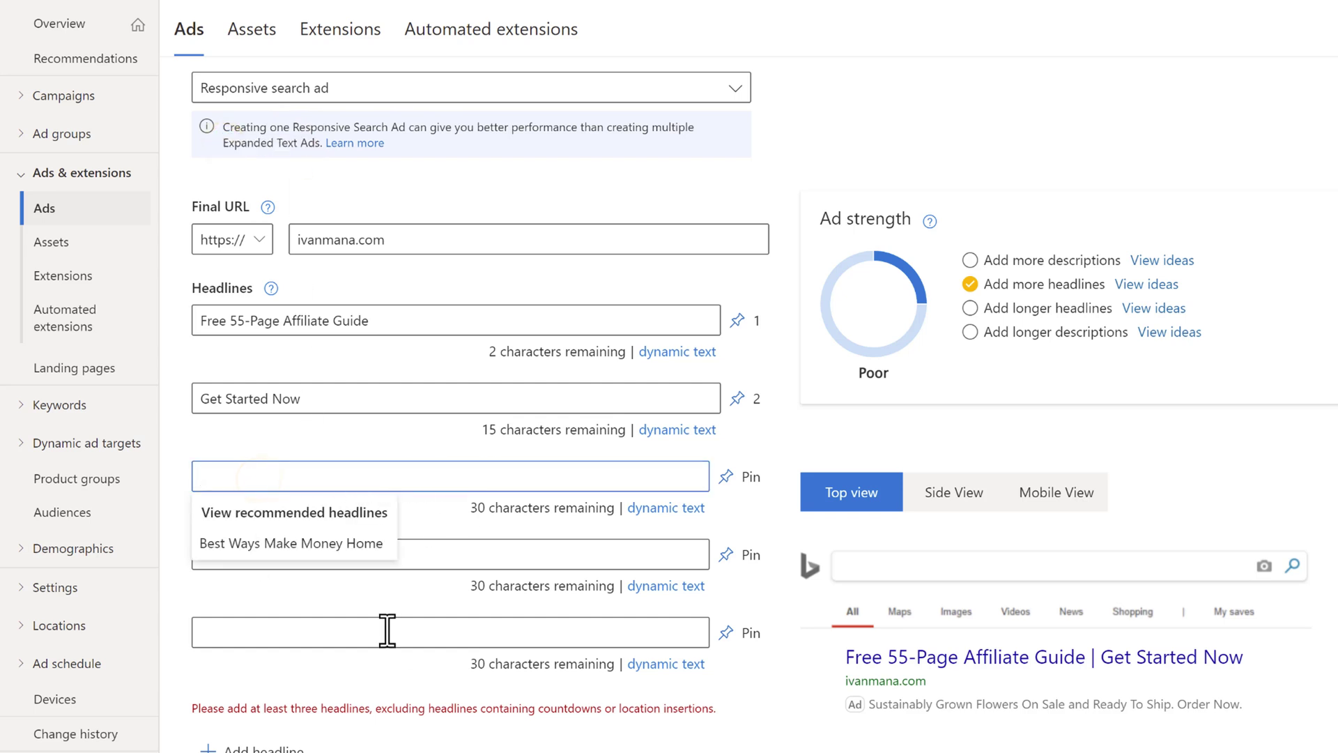
pyautogui.scroll(-1, 327, 605)
pyautogui.moveTo(249, 611); pyautogui.dragTo(466, 612)
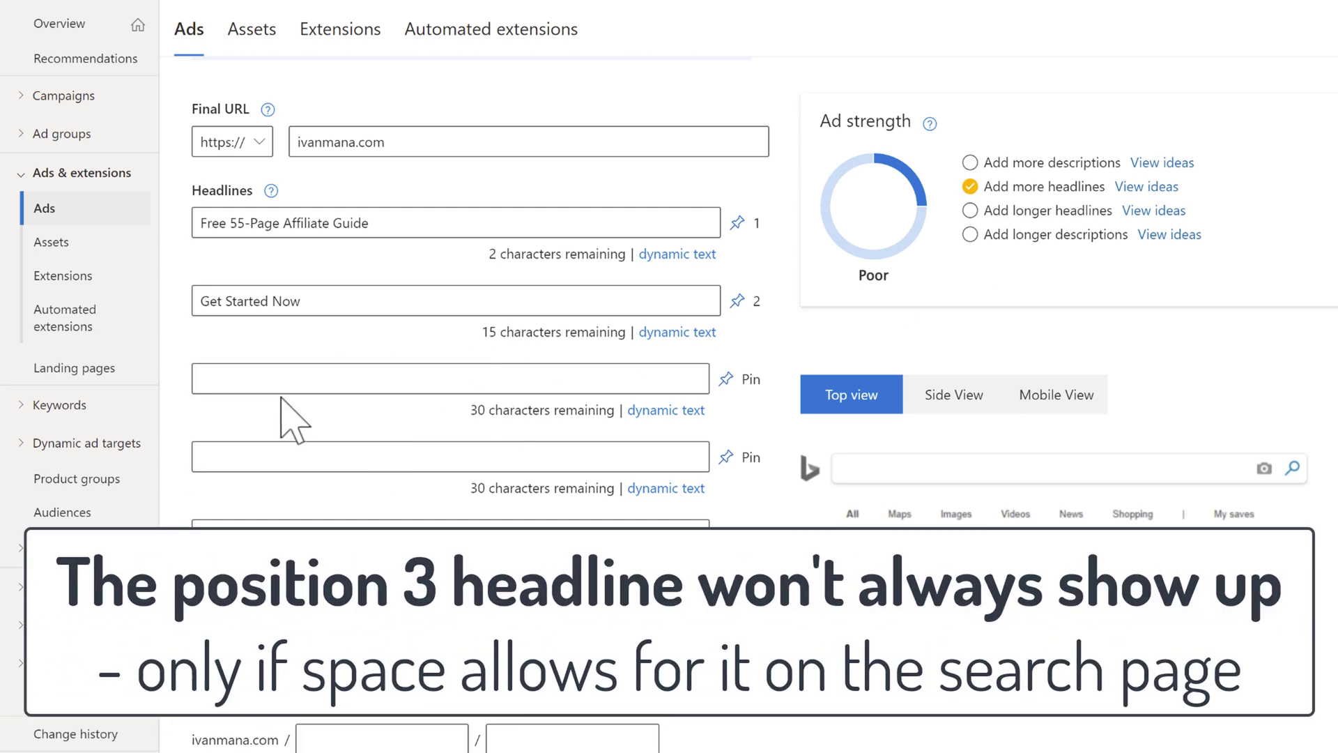
pyautogui.click(285, 373)
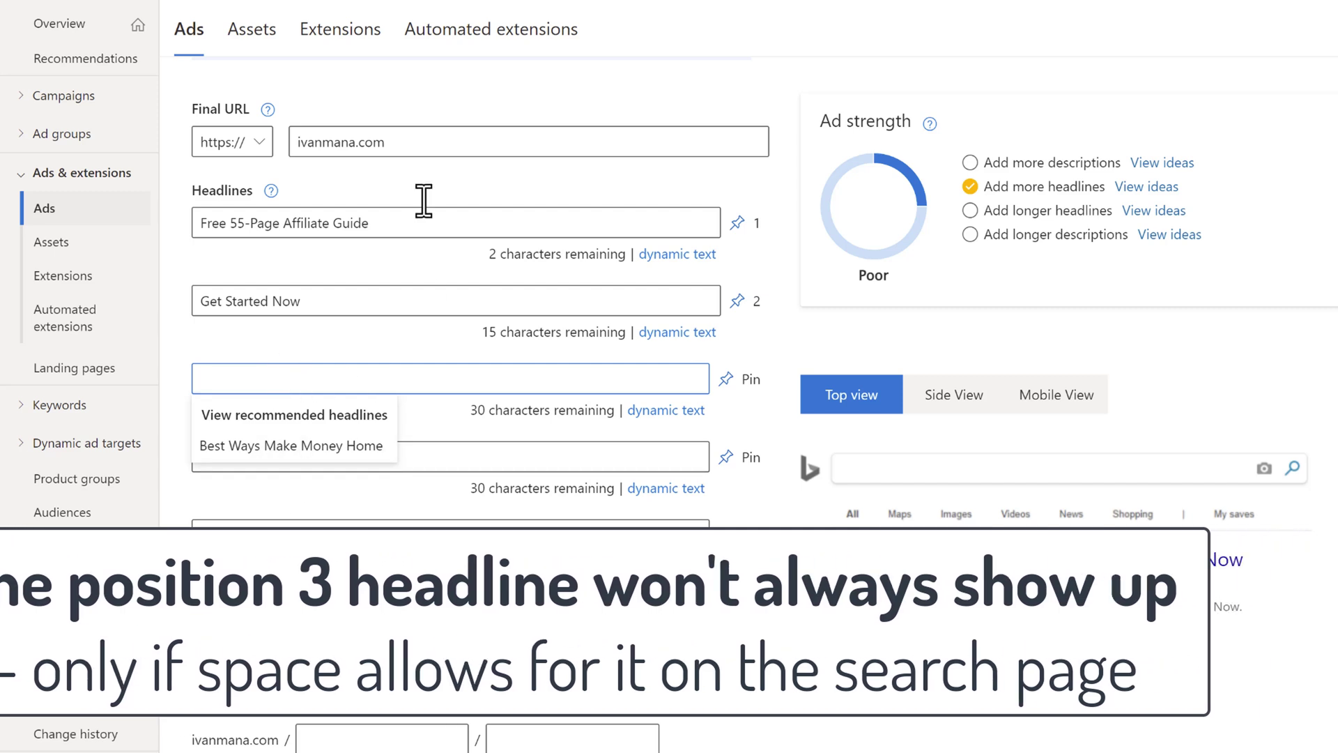
pyautogui.write('Learn How to Make Money Today')
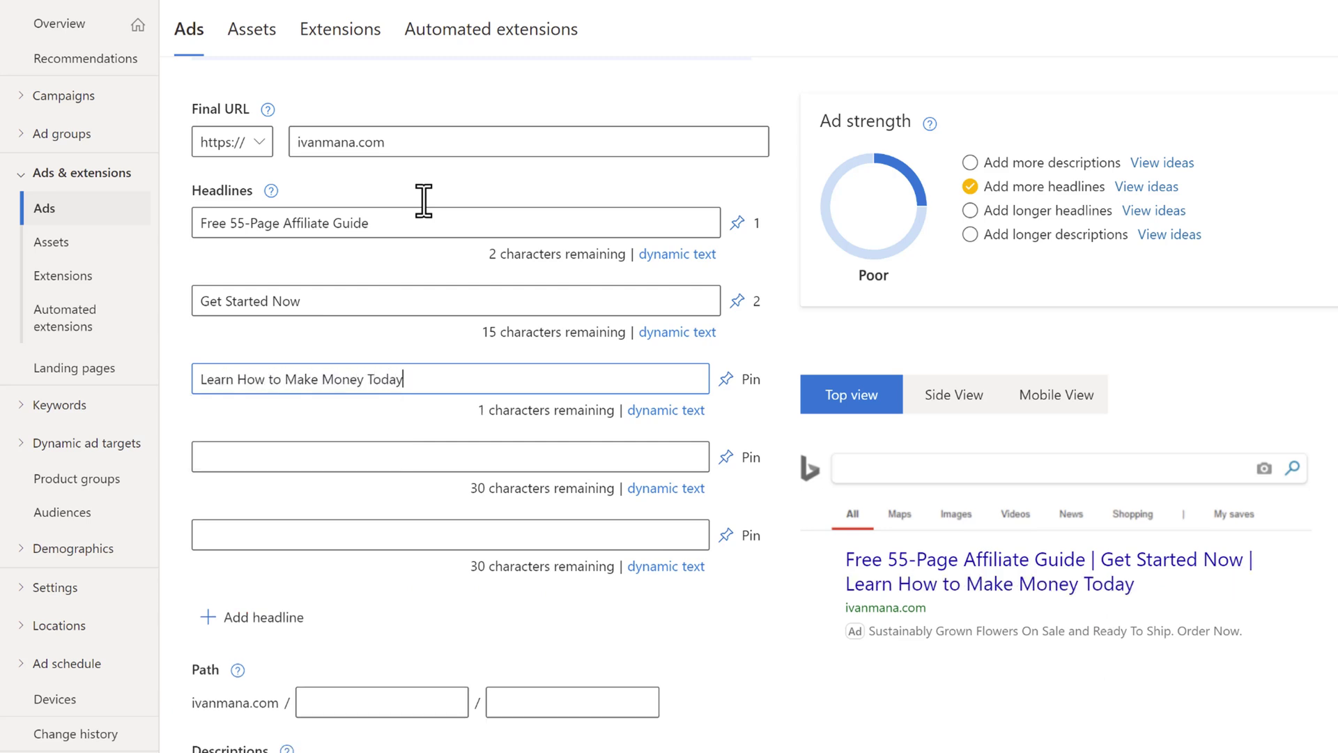
pyautogui.click(726, 379)
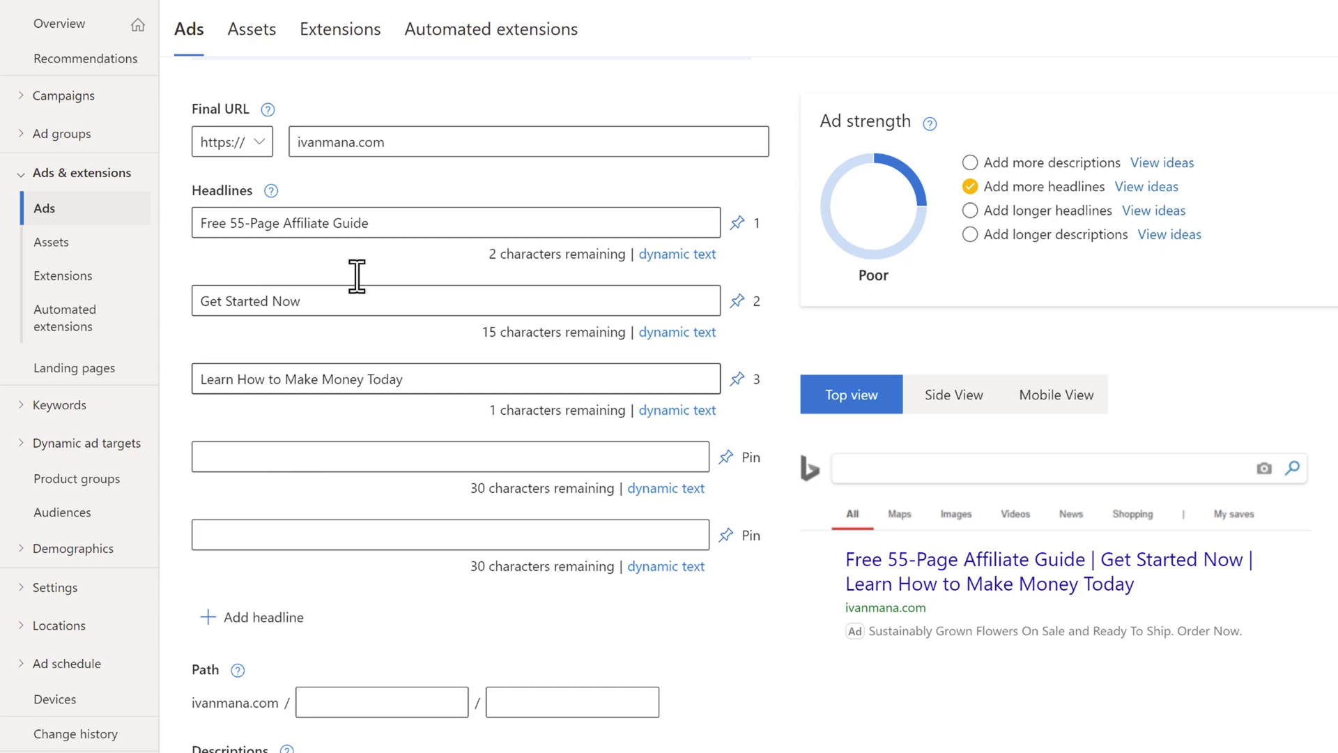
pyautogui.scroll(4, 313, 293)
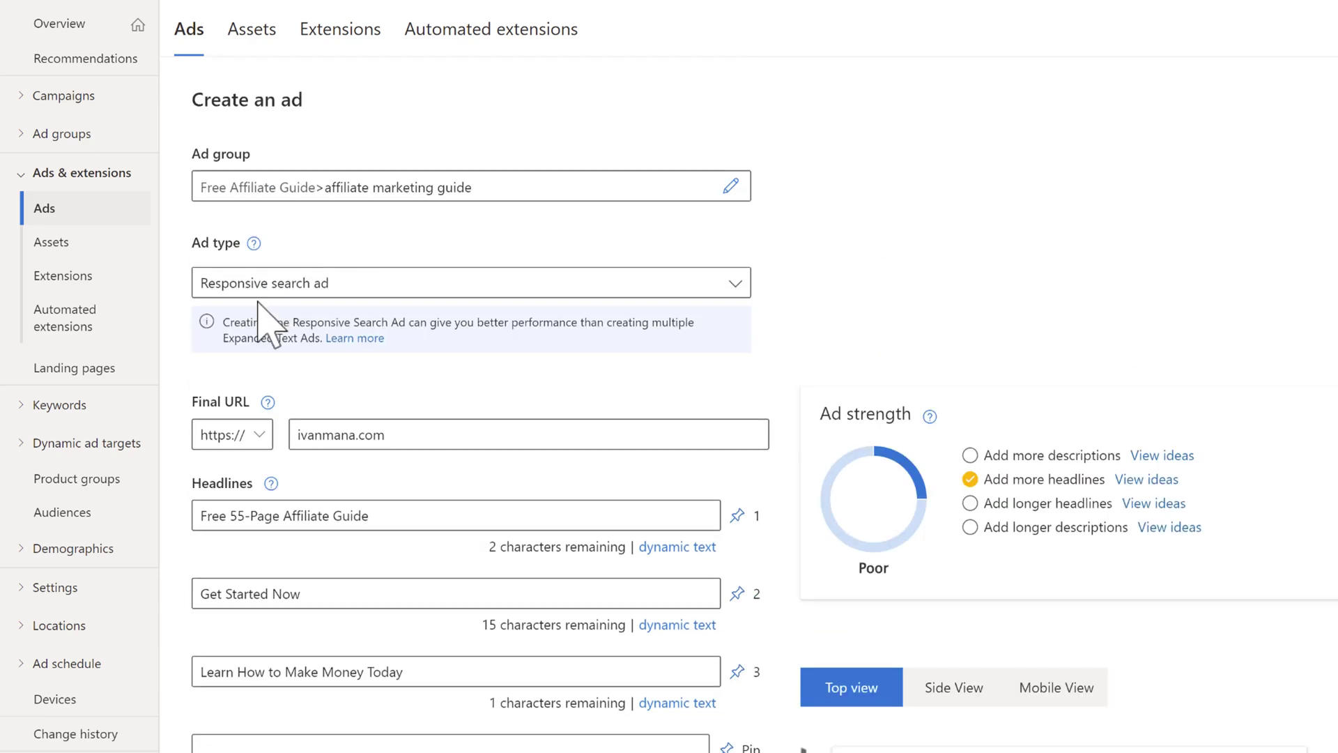
pyautogui.moveTo(251, 340); pyautogui.dragTo(319, 341)
pyautogui.scroll(-3, 446, 314)
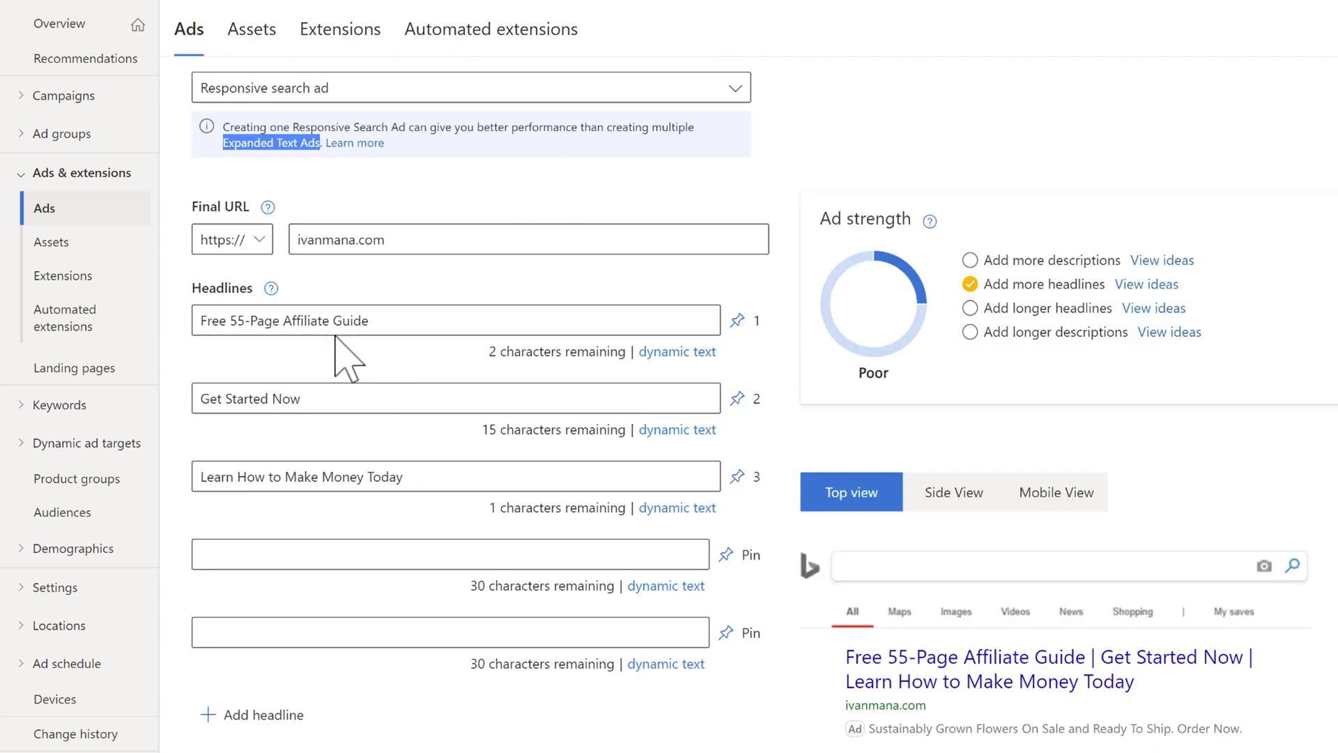
pyautogui.scroll(-1, 362, 373)
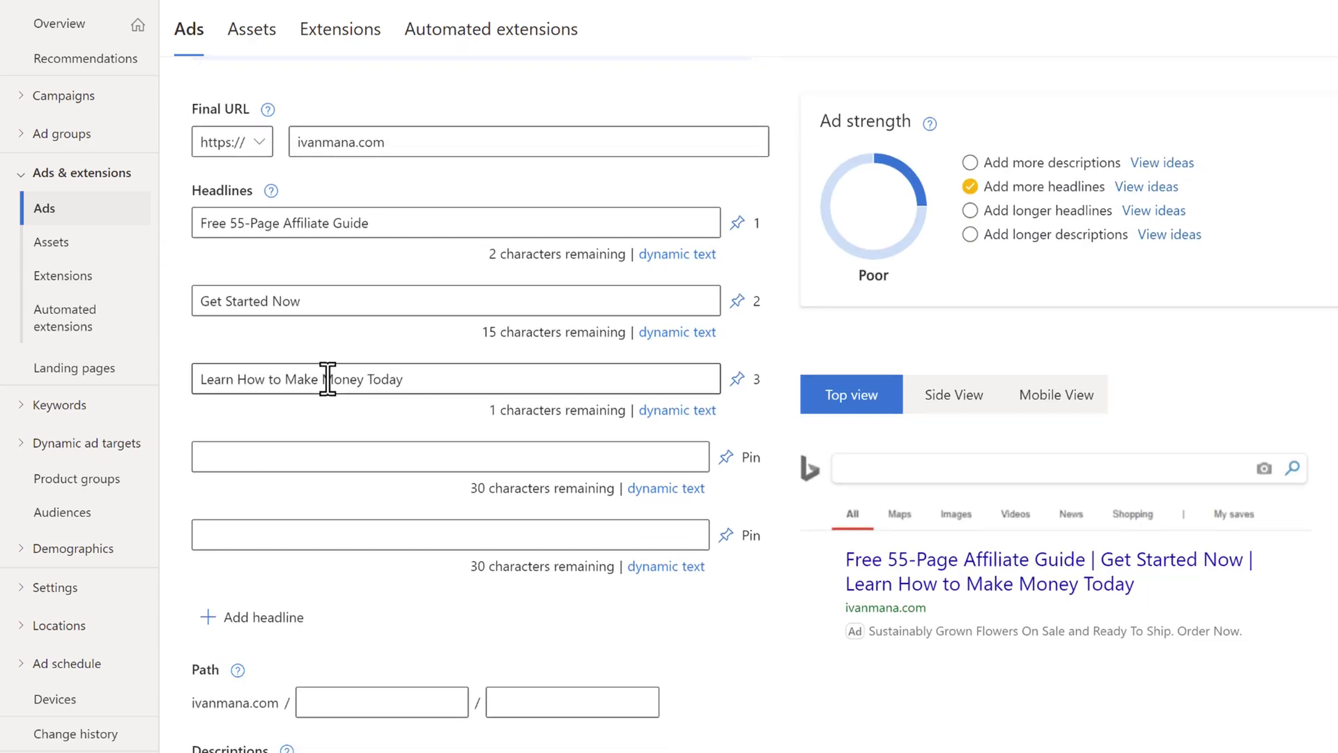
pyautogui.click(434, 141)
pyautogui.scroll(-3, 334, 529)
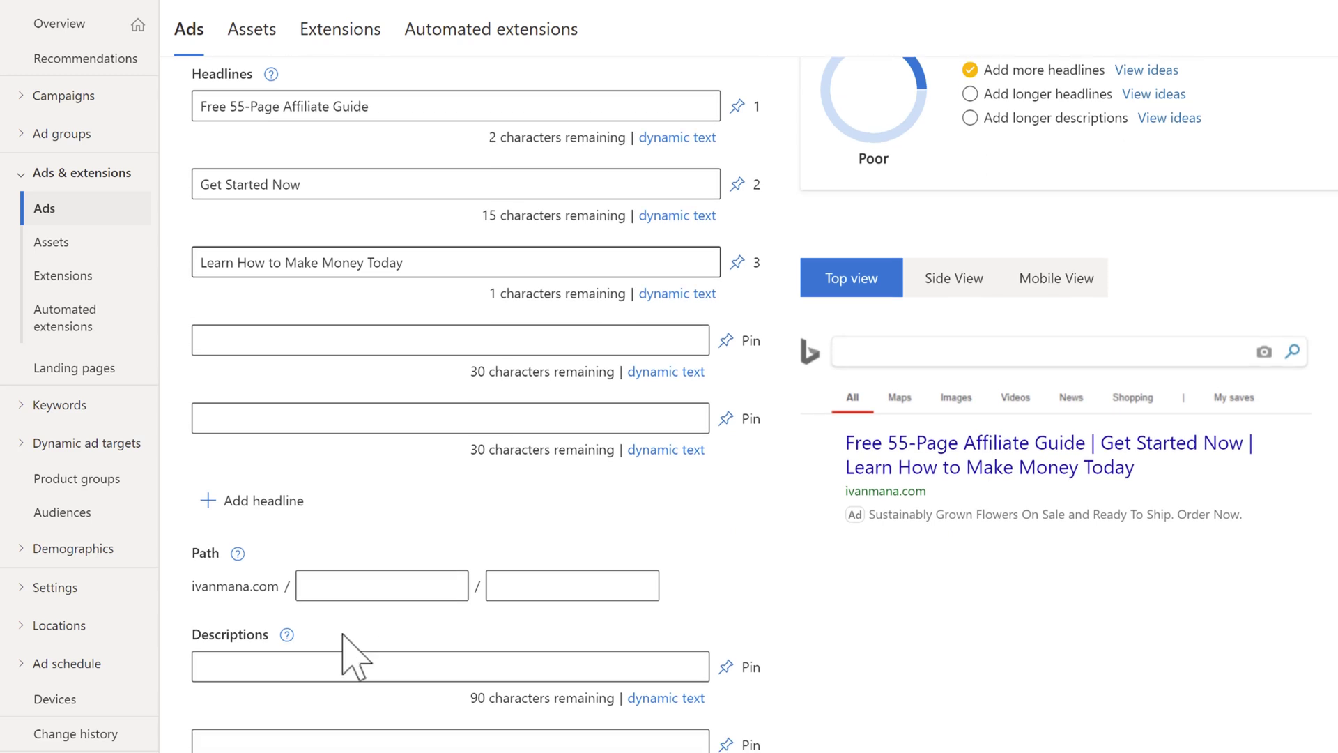
pyautogui.click(266, 600)
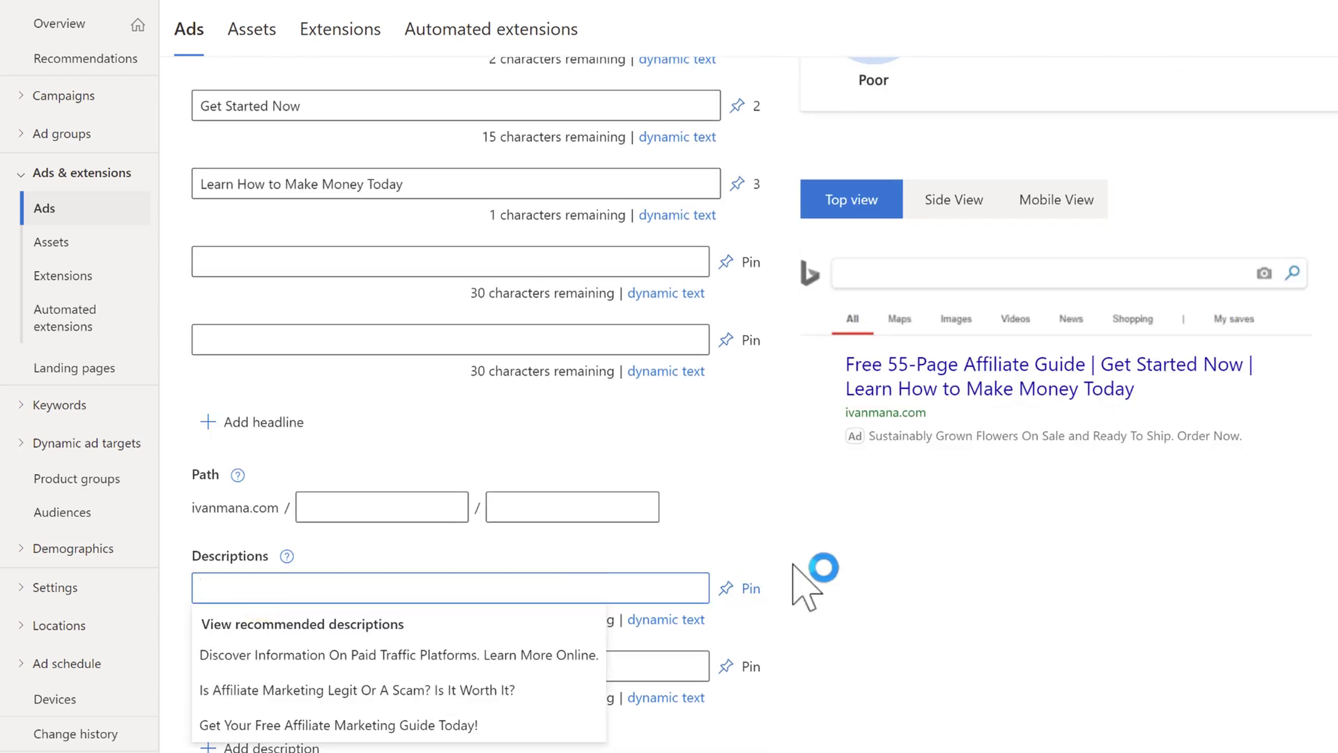
pyautogui.click(831, 548)
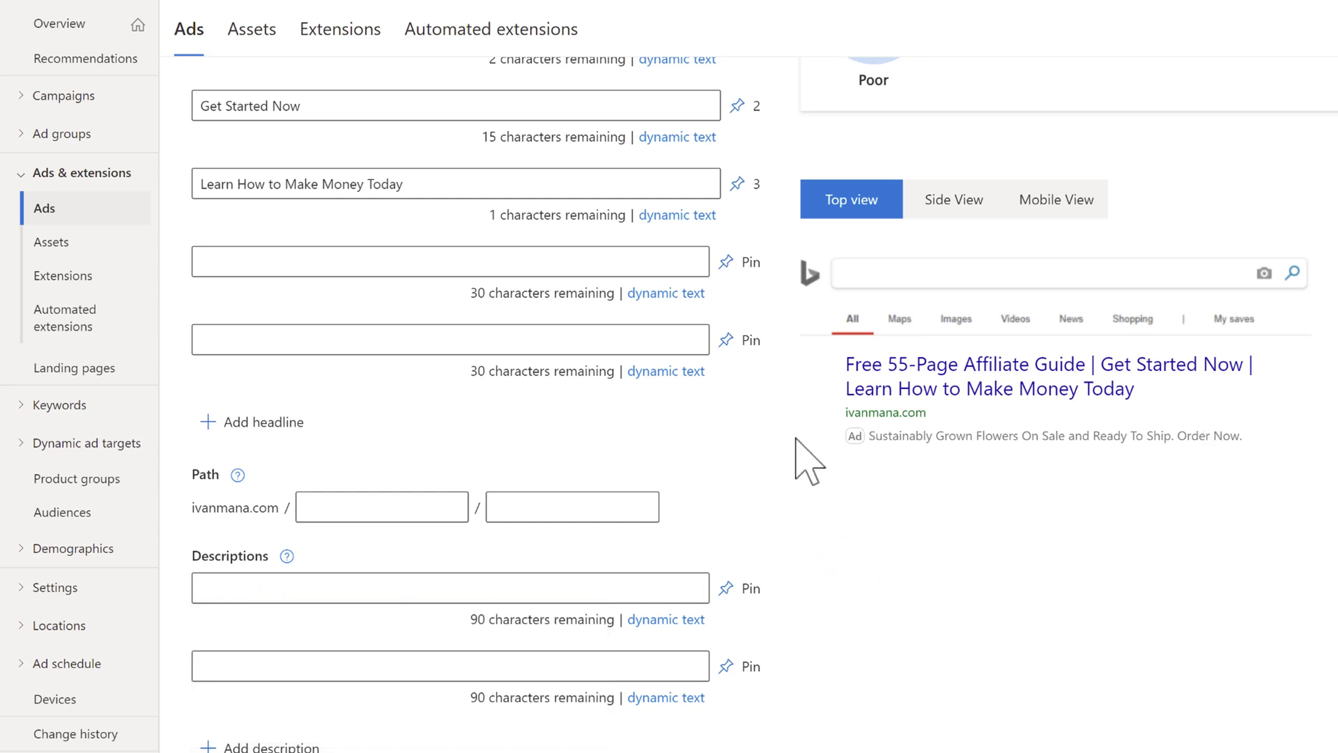
pyautogui.click(995, 434)
# - Type the first description 'Get your Free 55-Page Affiliate Marketing Guide Today & Learn How to Make Money Online'
pyautogui.scroll(-2, 362, 536)
pyautogui.click(295, 492)
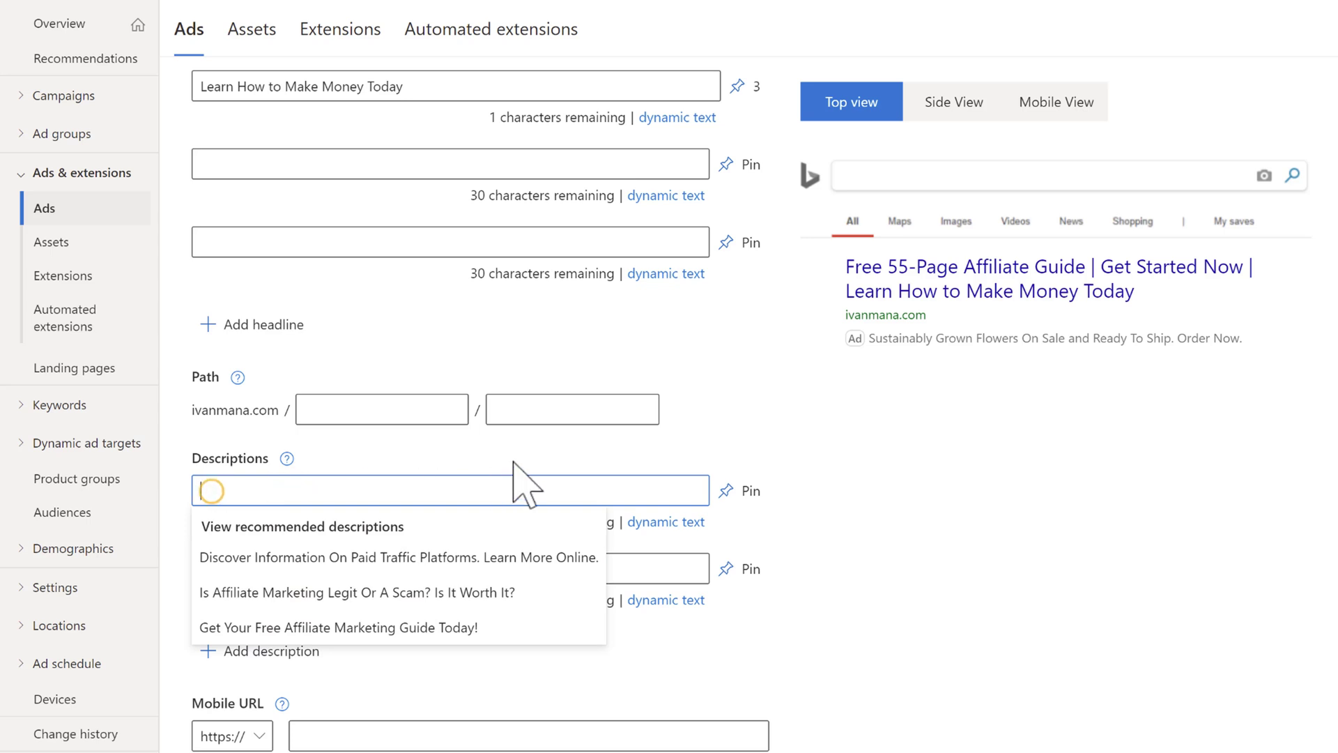
pyautogui.write('Get your')
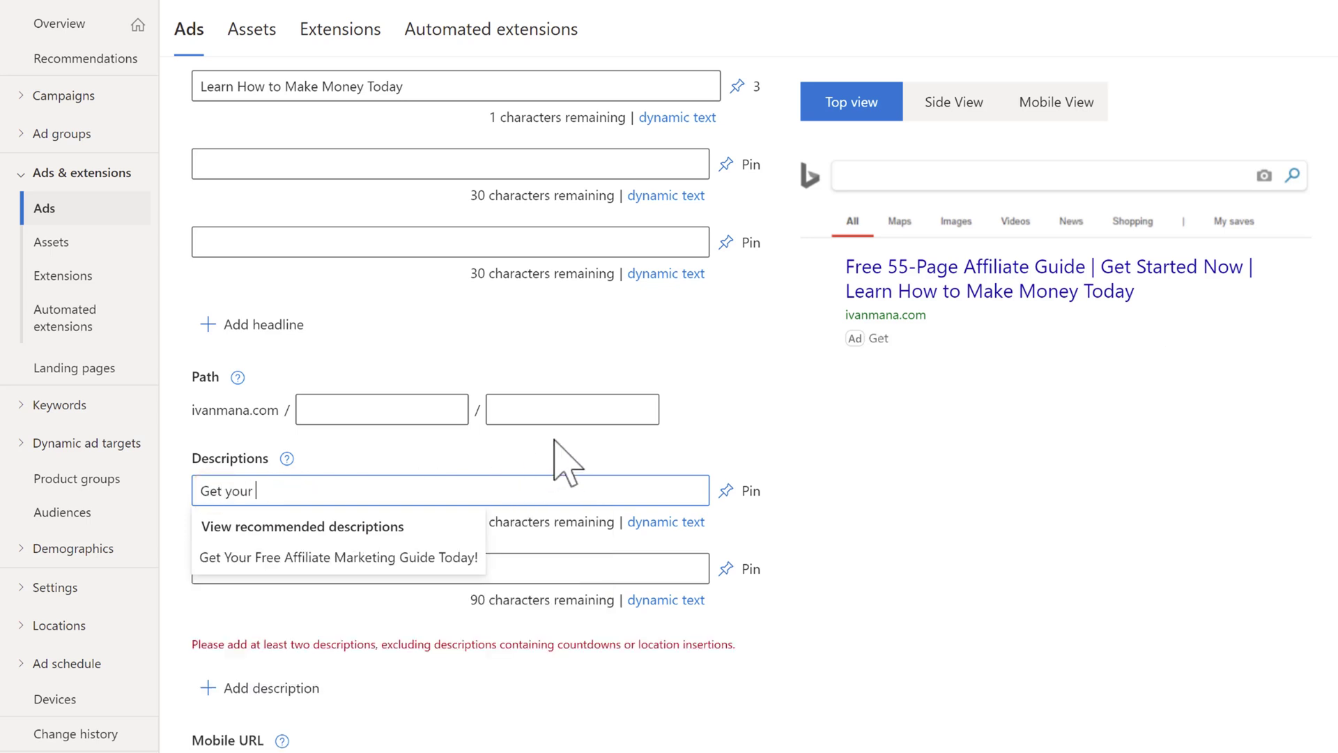
pyautogui.write(' Free 55-Page Affiliate Marketing Guide Today & Lea')
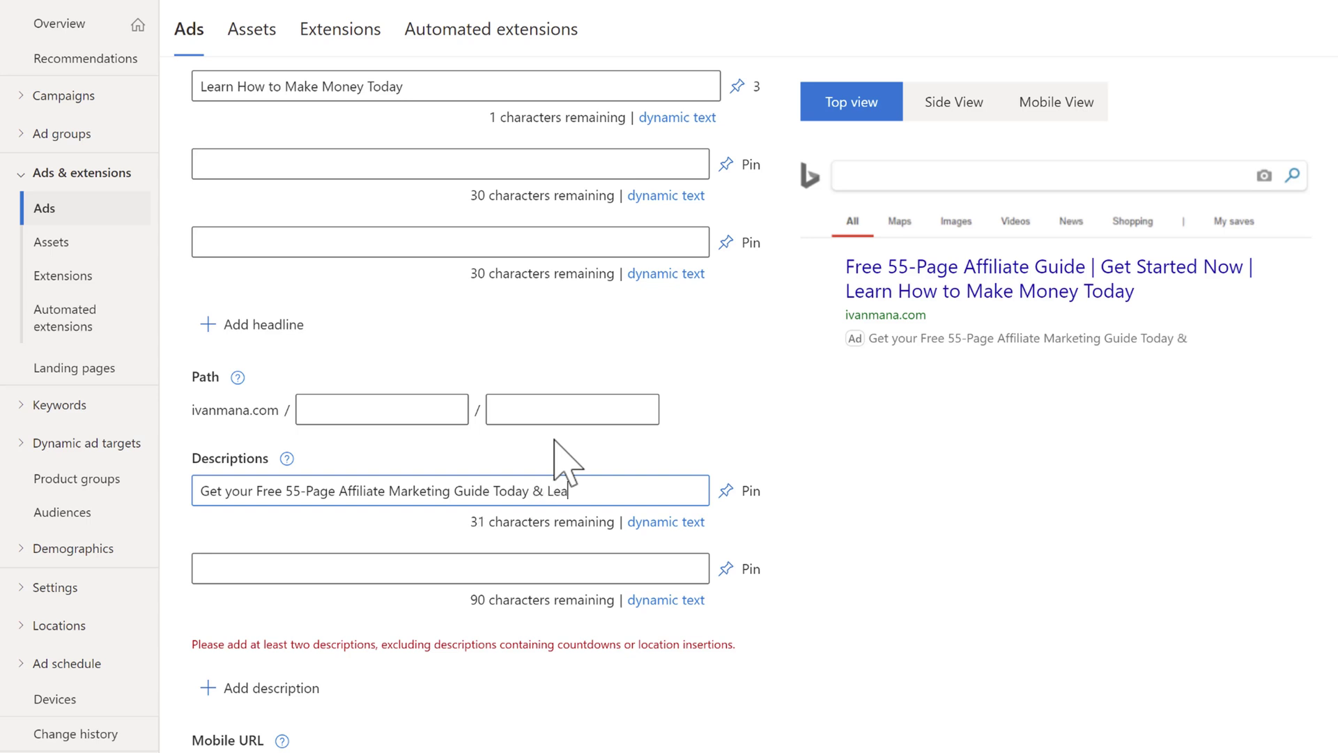
pyautogui.write('Money Online')
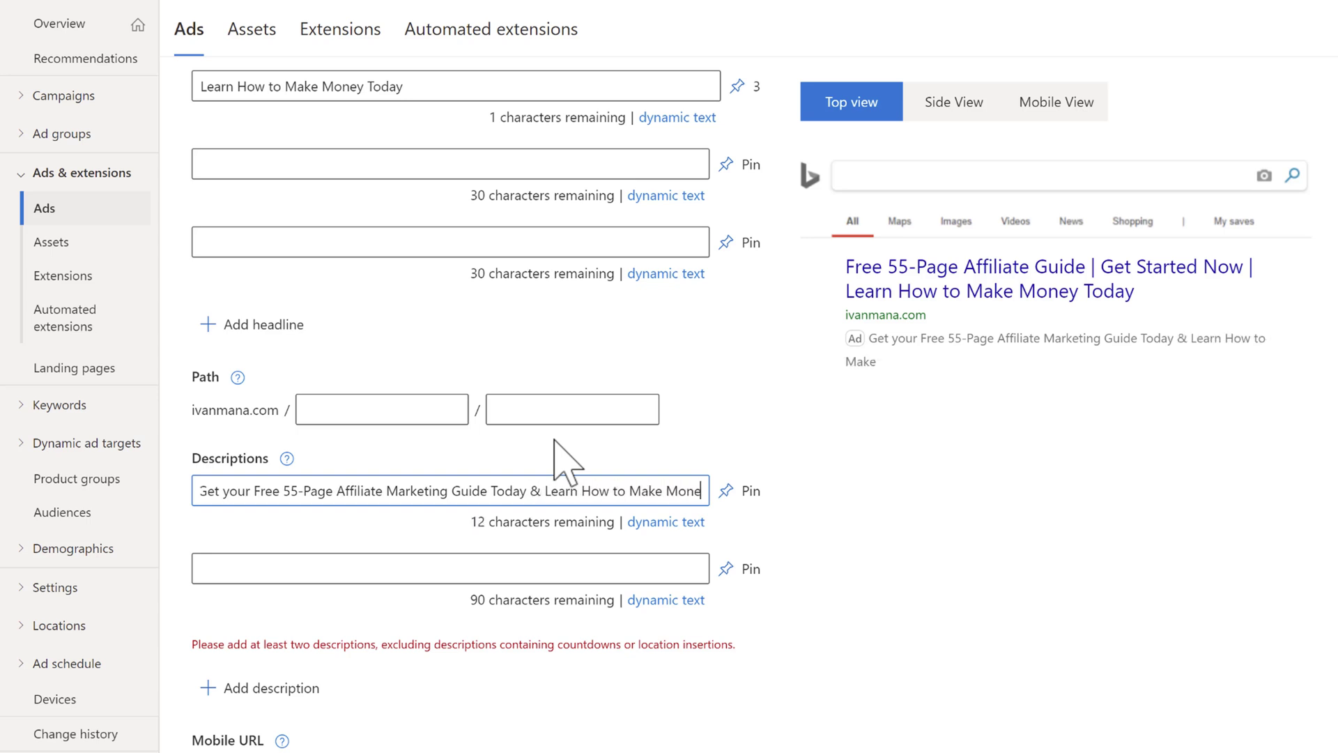
pyautogui.click(600, 478)
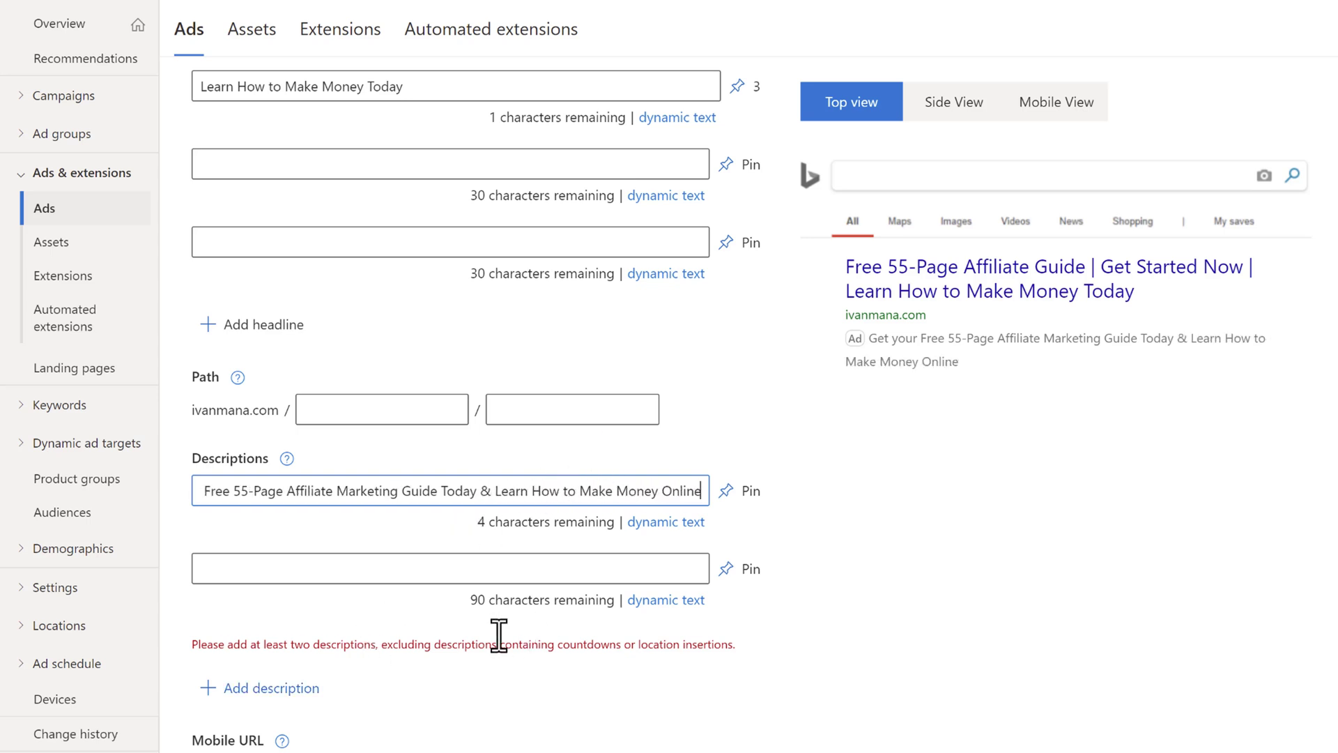
# - Type the second description 'Learn How to Make Money Online With a 100% Free Affiliate Marketing Guide'
pyautogui.click(337, 578)
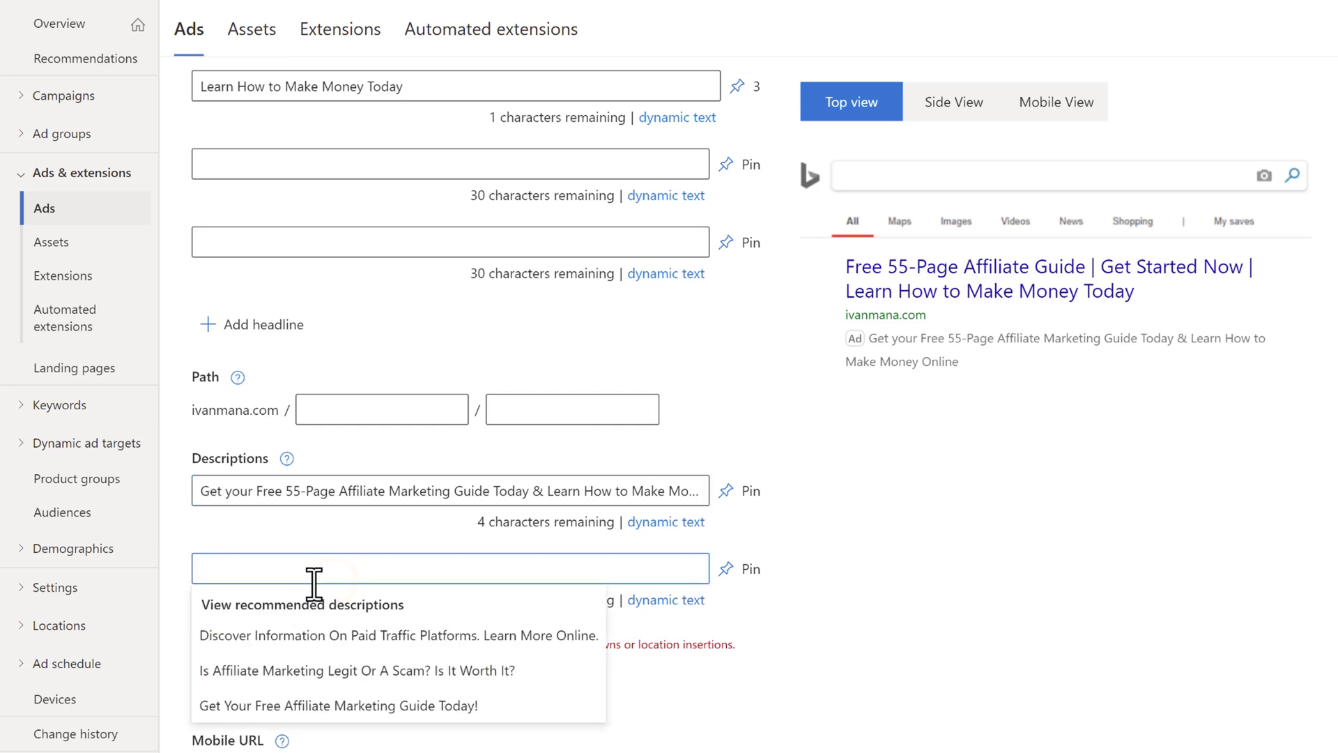
pyautogui.write('Lea')
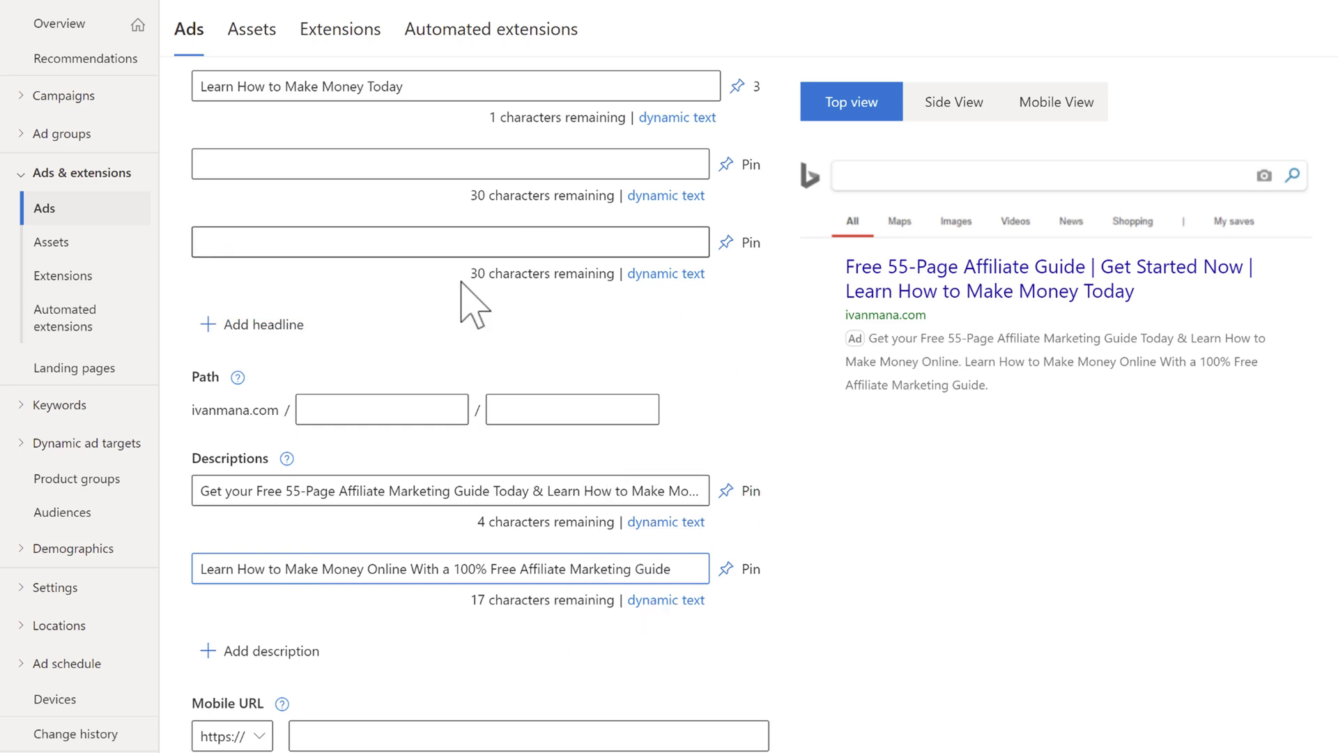
pyautogui.scroll(1, 481, 362)
pyautogui.scroll(5, 478, 155)
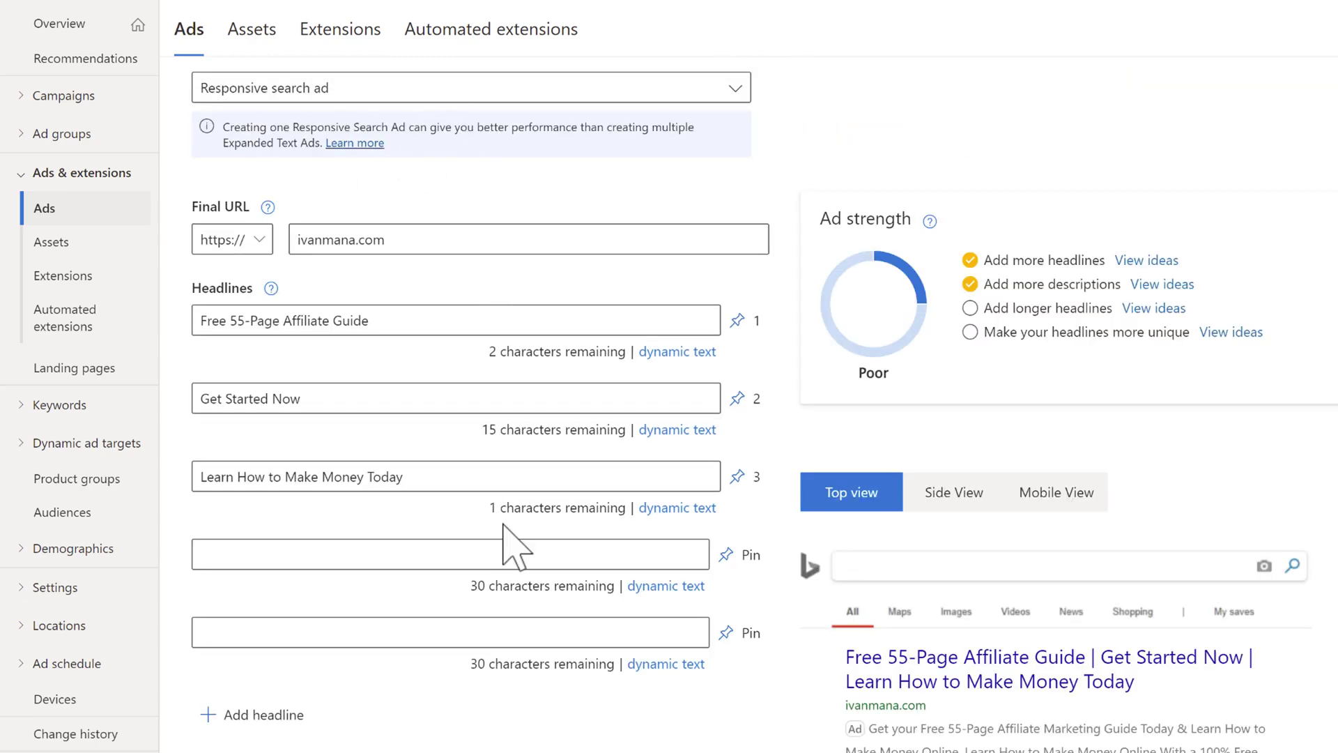
pyautogui.scroll(-4, 508, 536)
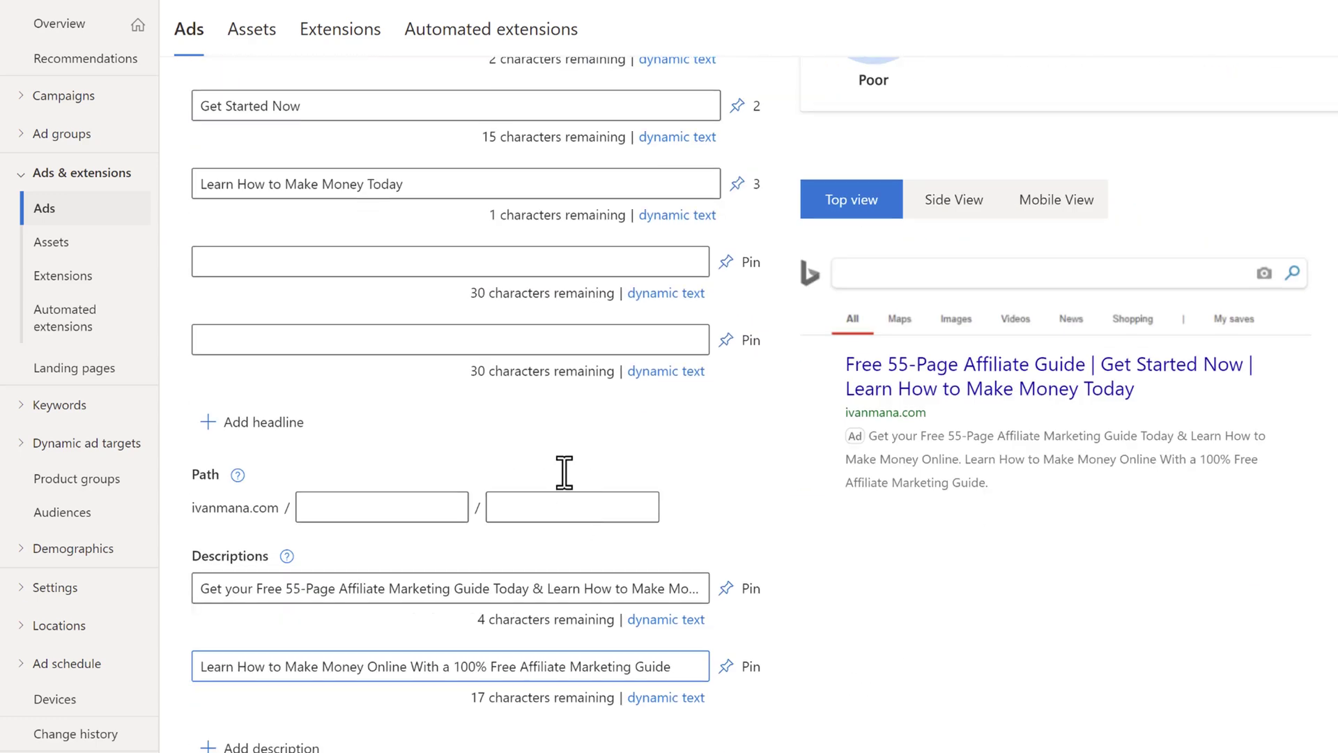
# - Pin the first description to position 1 and the second description to position 2
pyautogui.scroll(-3, 565, 473)
pyautogui.click(729, 392)
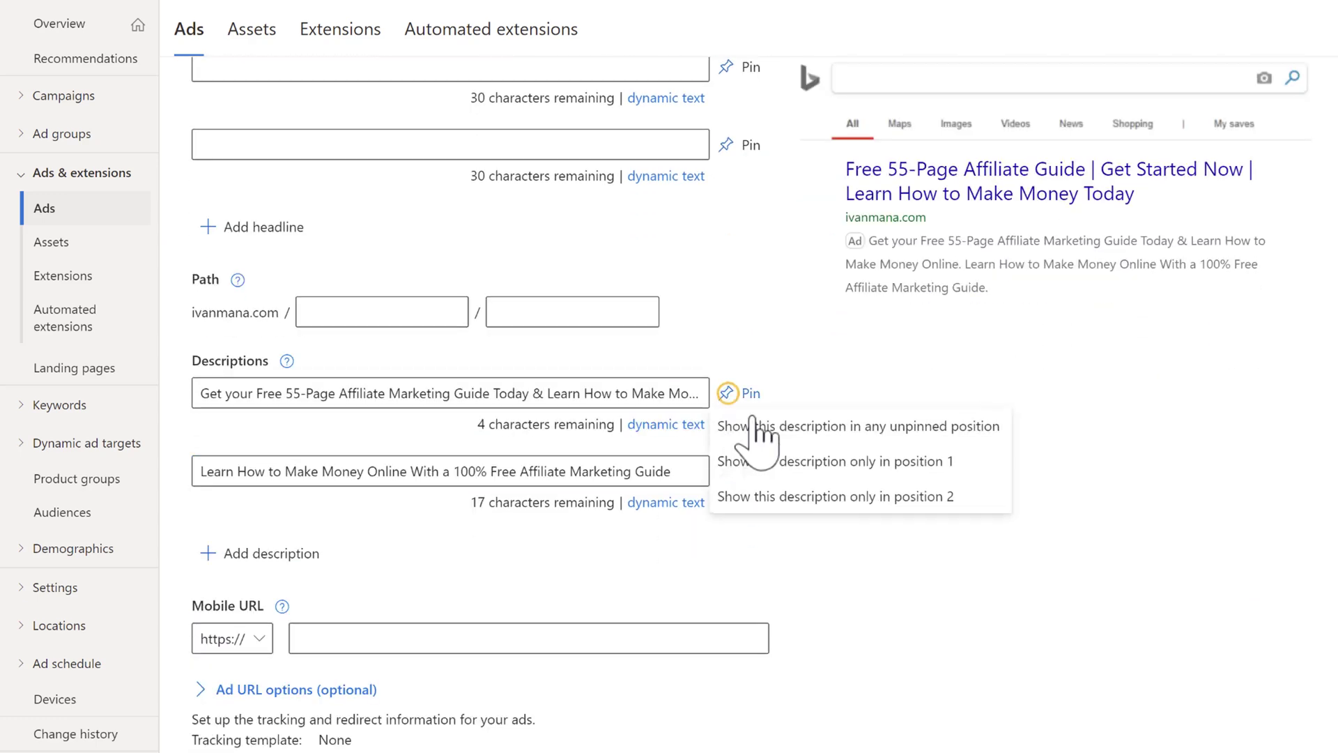
pyautogui.click(791, 463)
pyautogui.click(750, 471)
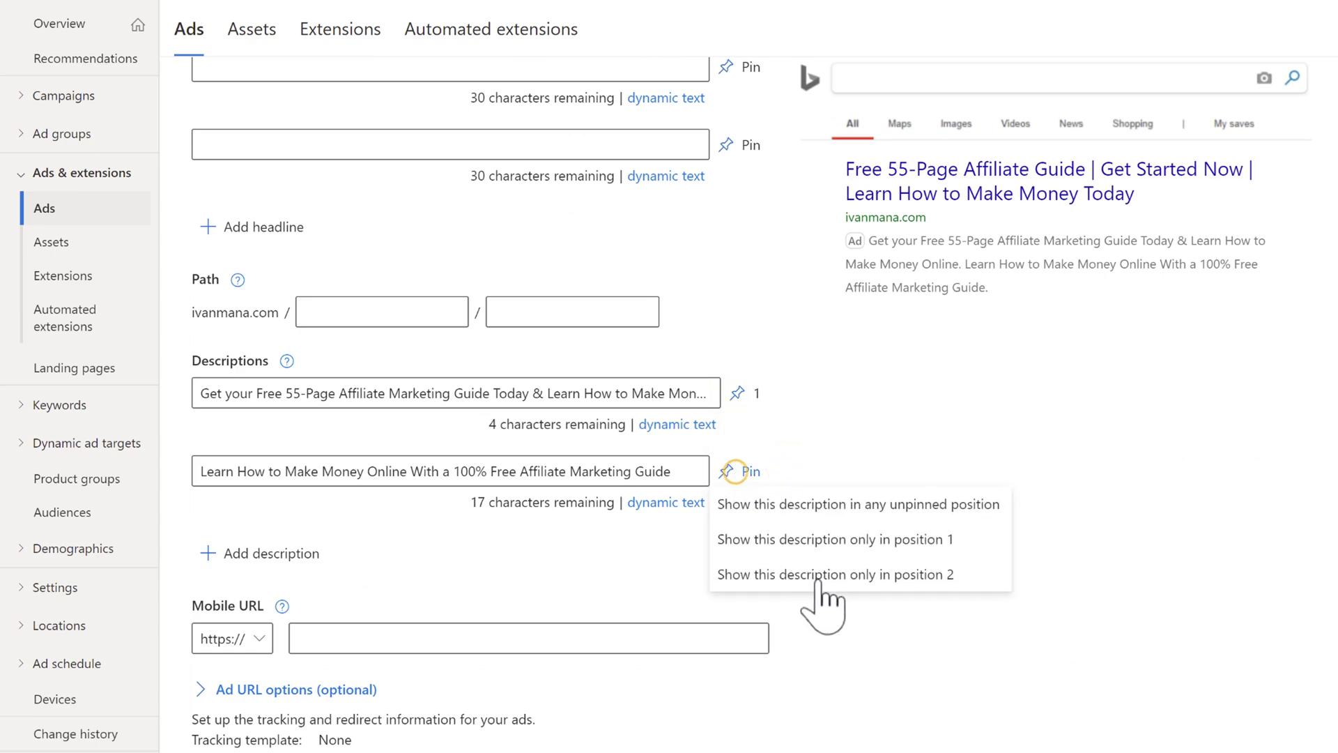
pyautogui.click(793, 575)
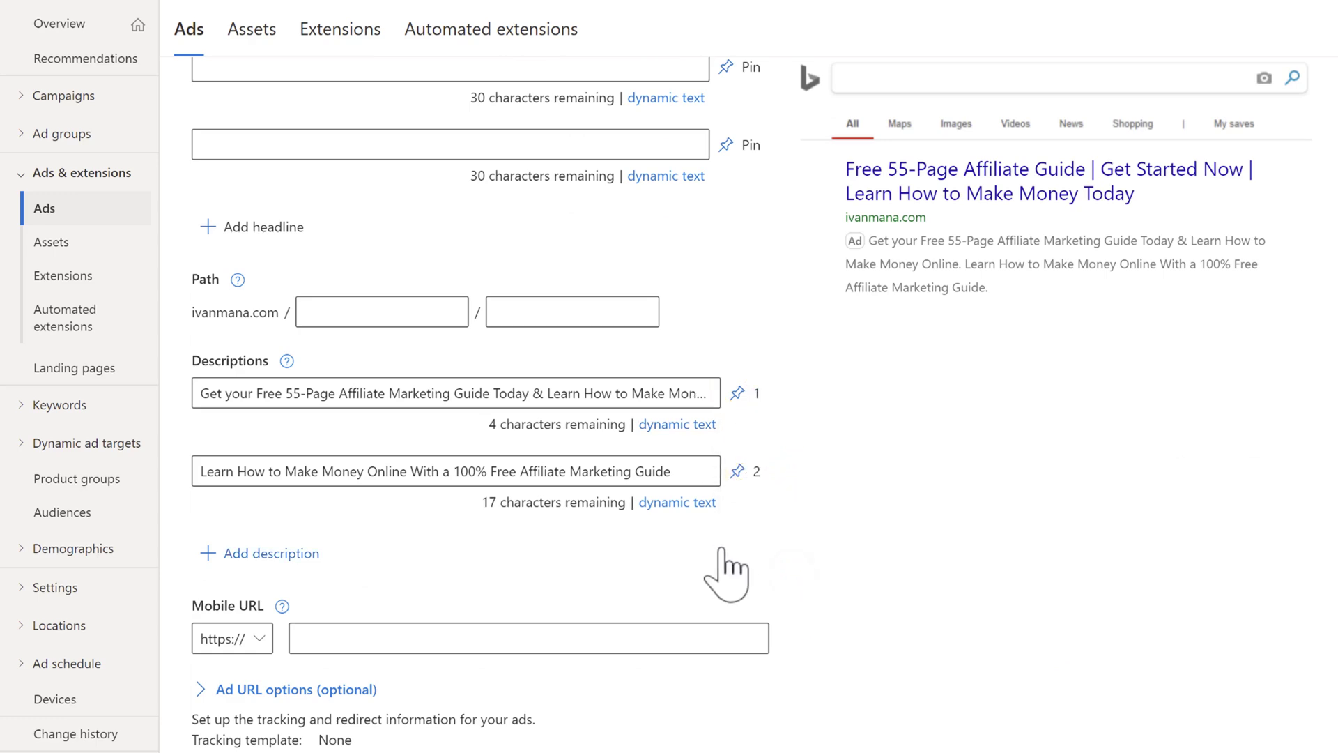
# - Review the completed ad form and save it, returning to the Ads list
pyautogui.scroll(3, 458, 542)
pyautogui.scroll(2, 532, 705)
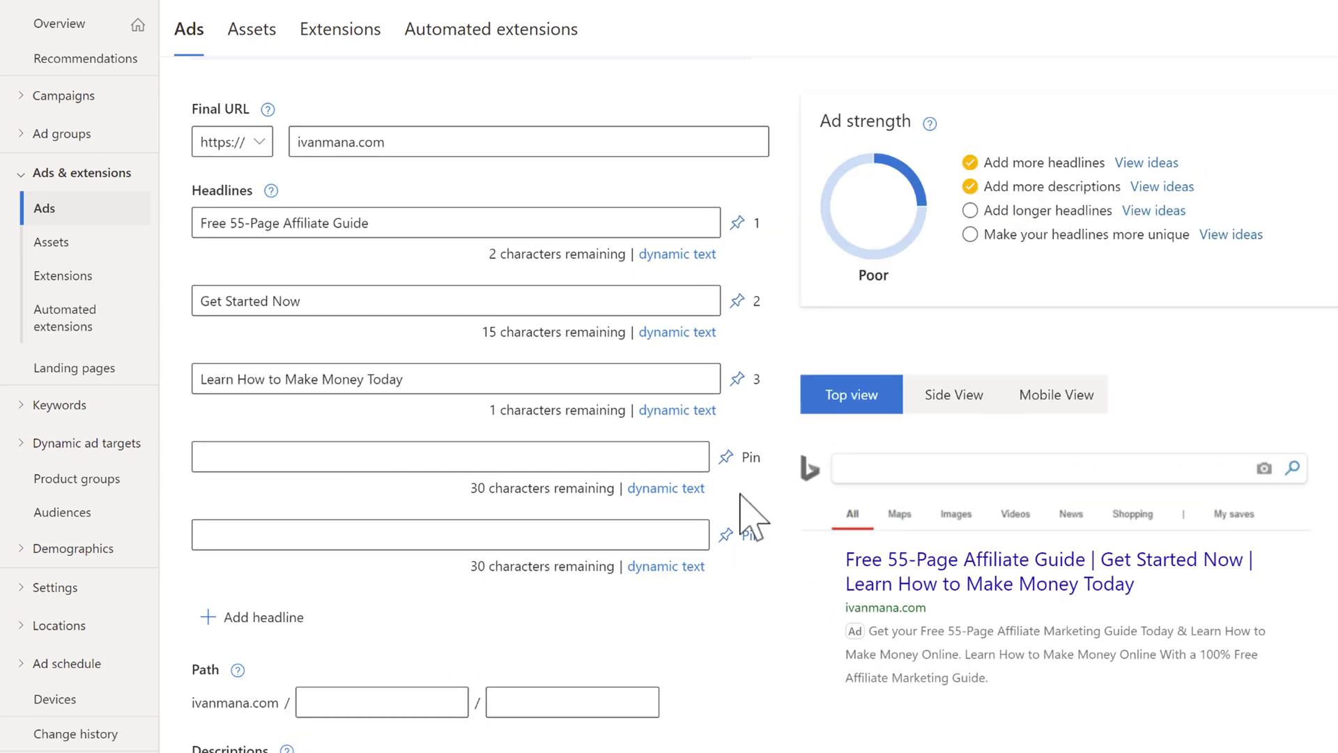
pyautogui.scroll(-8, 543, 631)
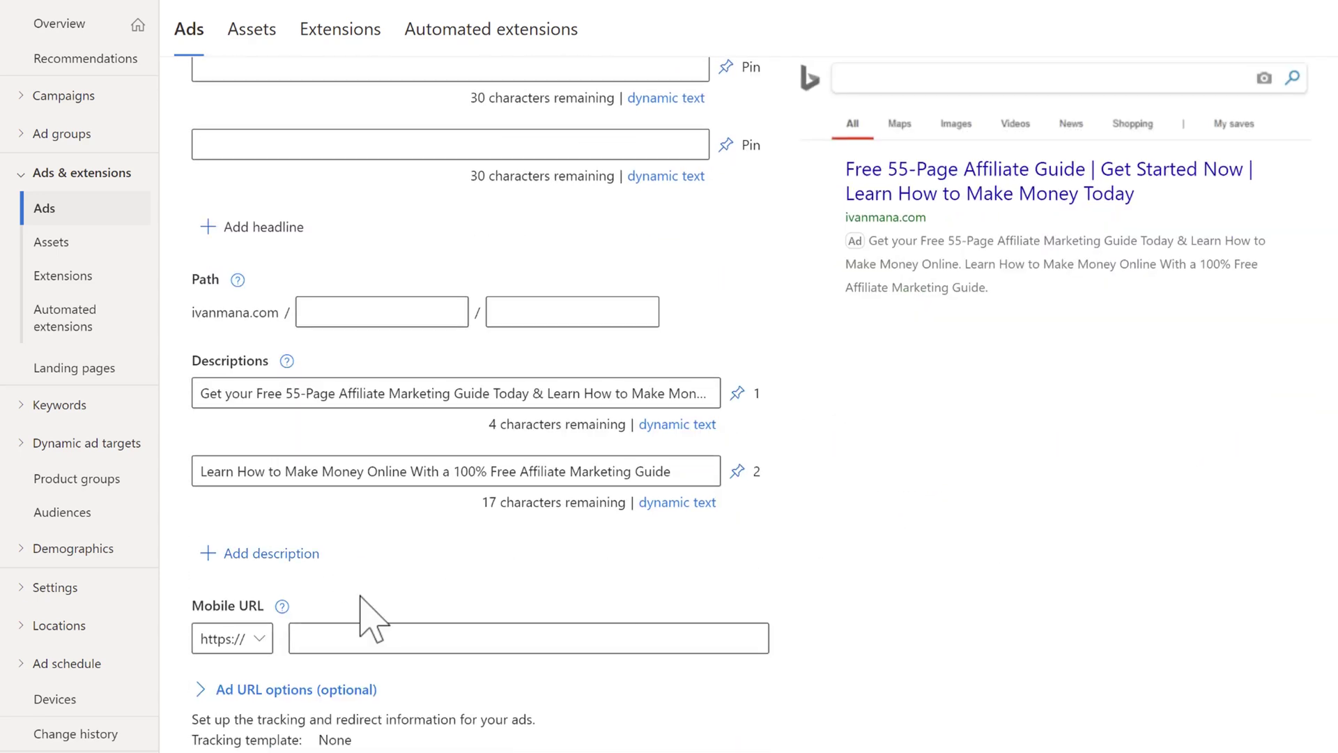
pyautogui.scroll(7, 508, 418)
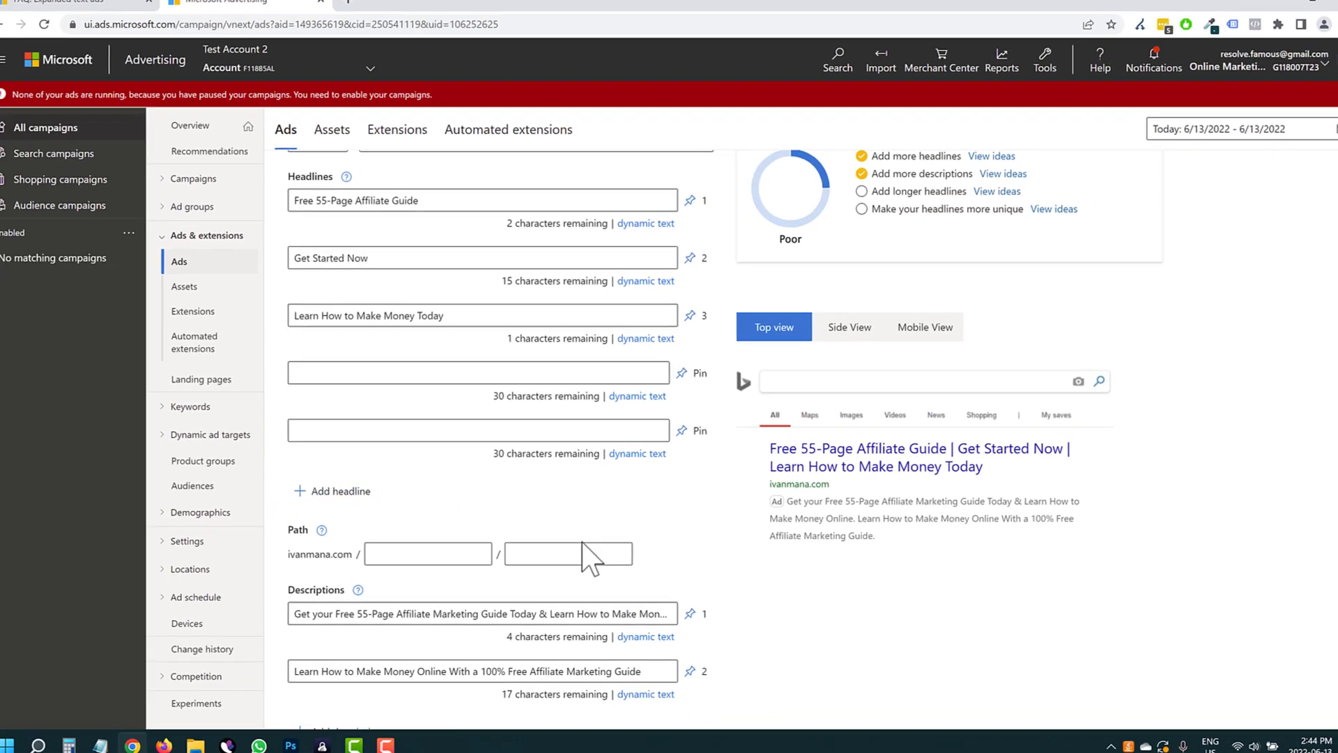
pyautogui.scroll(3, 598, 604)
pyautogui.scroll(-6, 543, 632)
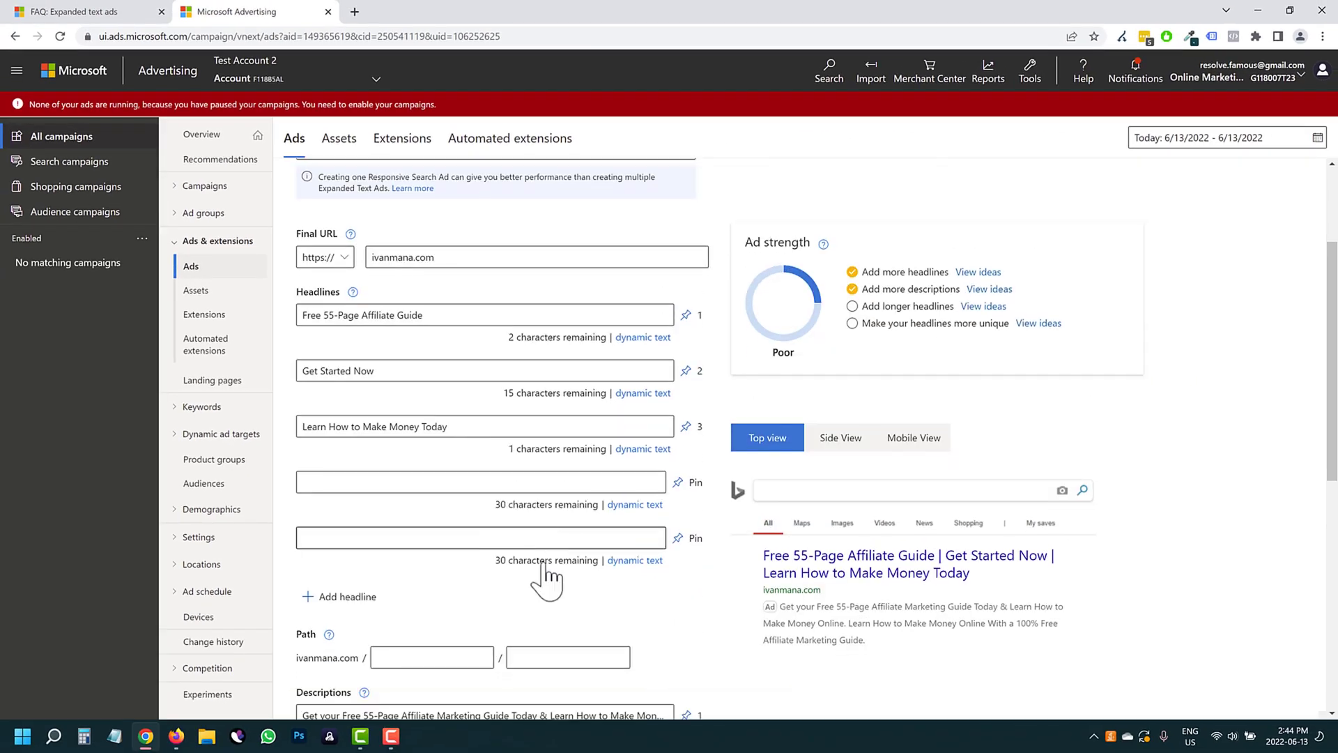
pyautogui.click(395, 614)
pyautogui.scroll(-1, 362, 627)
# - Save the ad, then switch the Status filter to All enabled ads and back to All ads
pyautogui.click(317, 688)
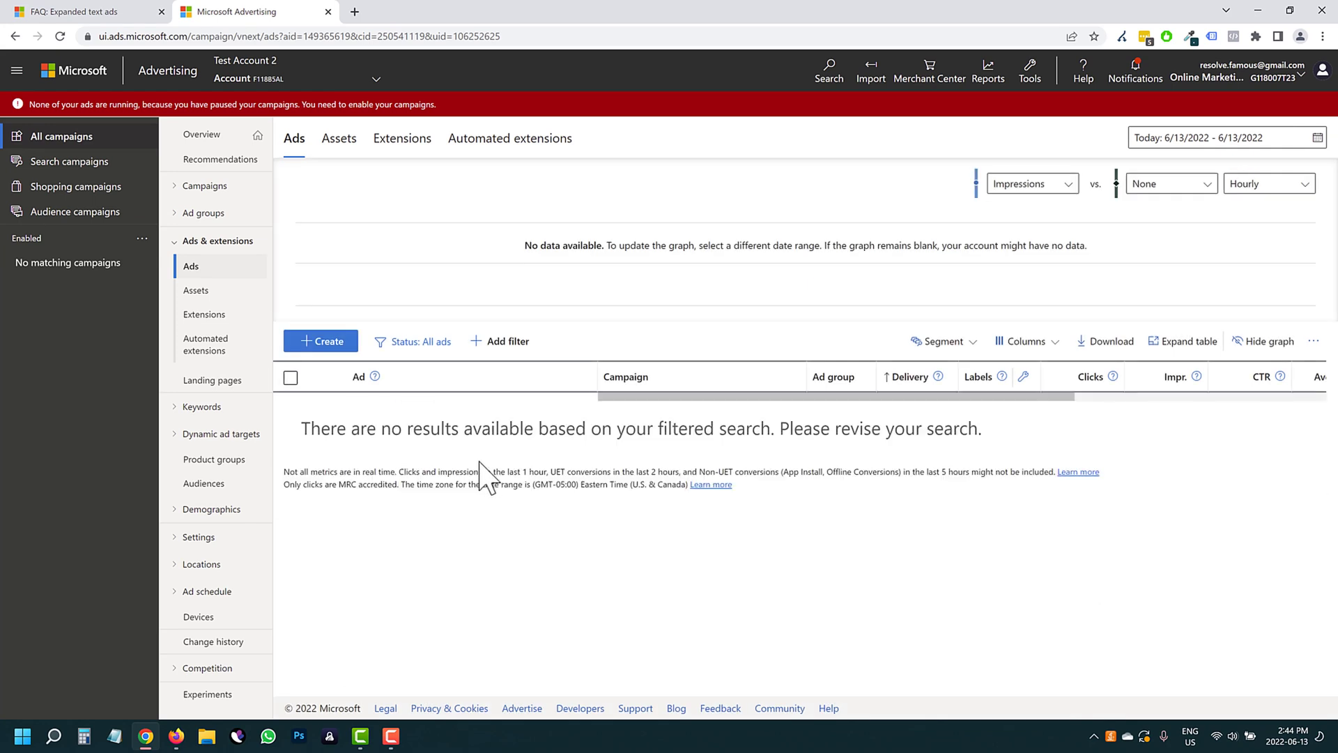
pyautogui.click(420, 343)
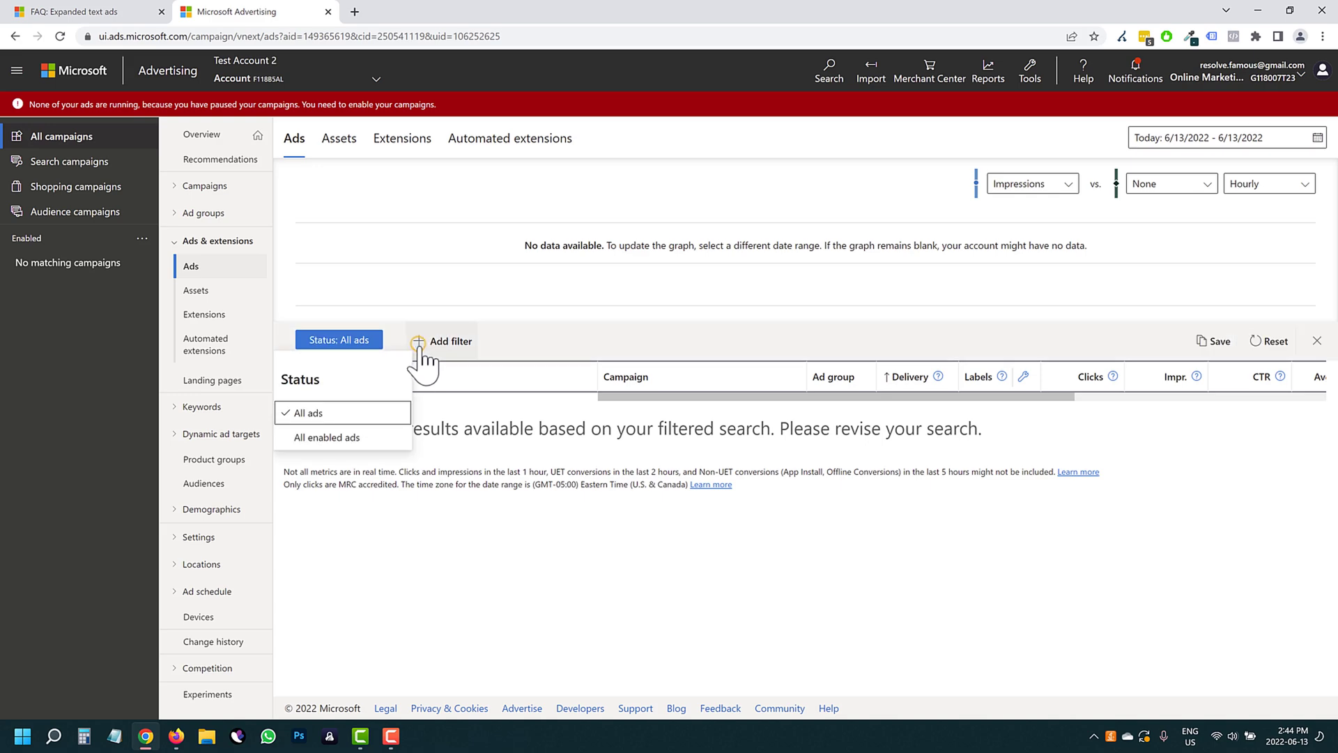
pyautogui.click(336, 436)
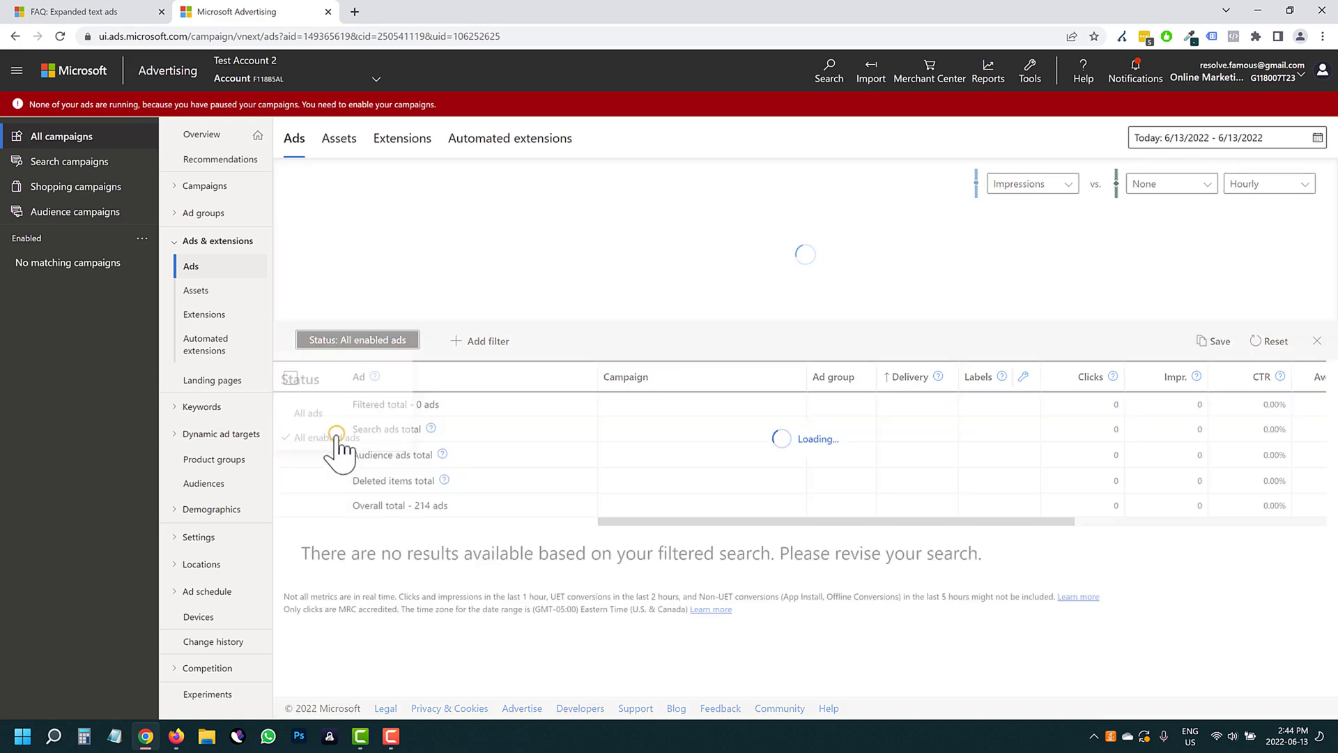
pyautogui.click(358, 341)
pyautogui.click(318, 413)
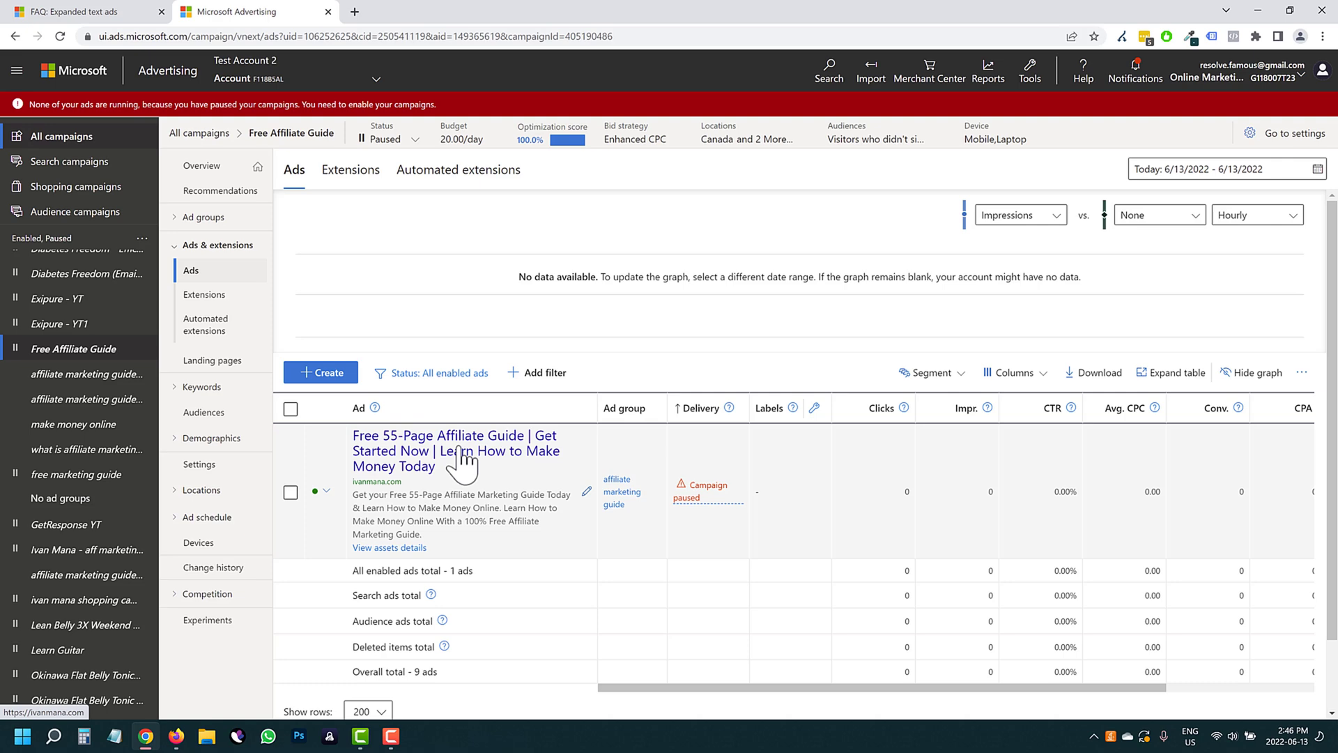
# - Inspect the ad's asset details and Combinations tab, then go back to the ads list
pyautogui.click(390, 548)
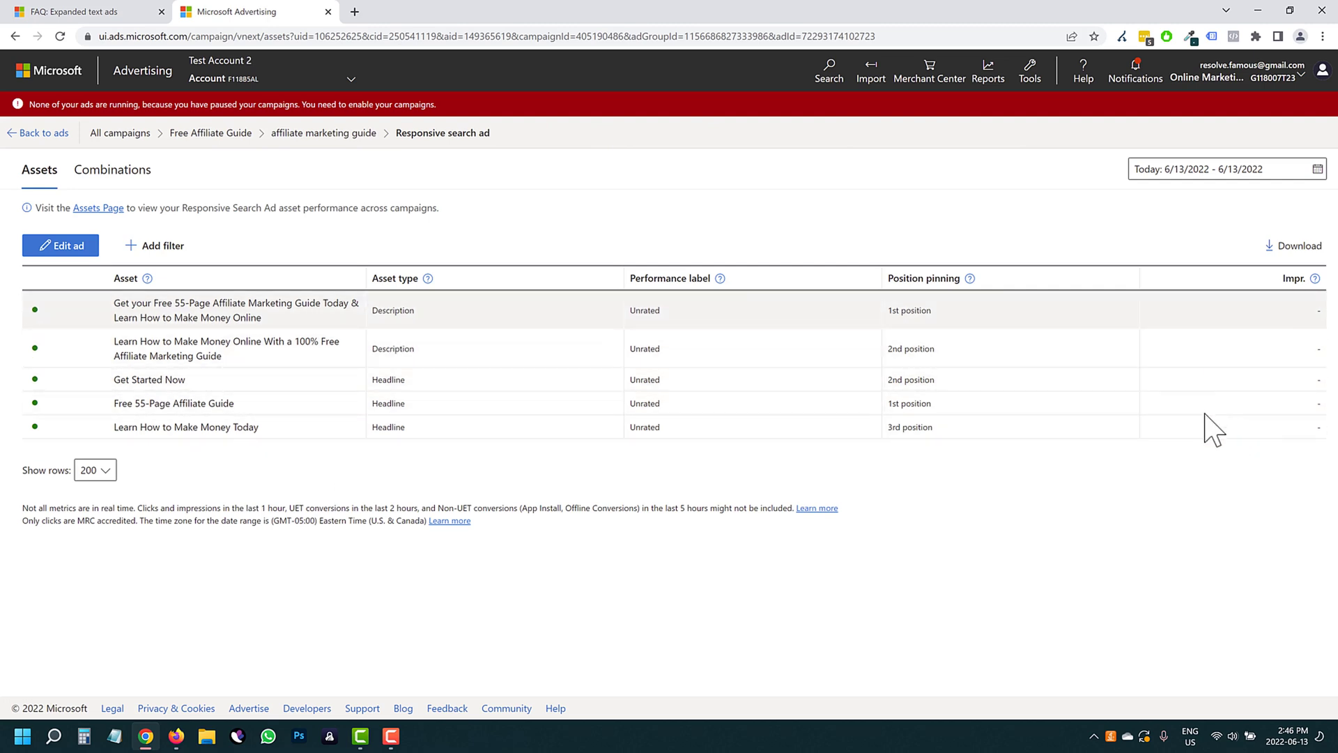
pyautogui.click(83, 169)
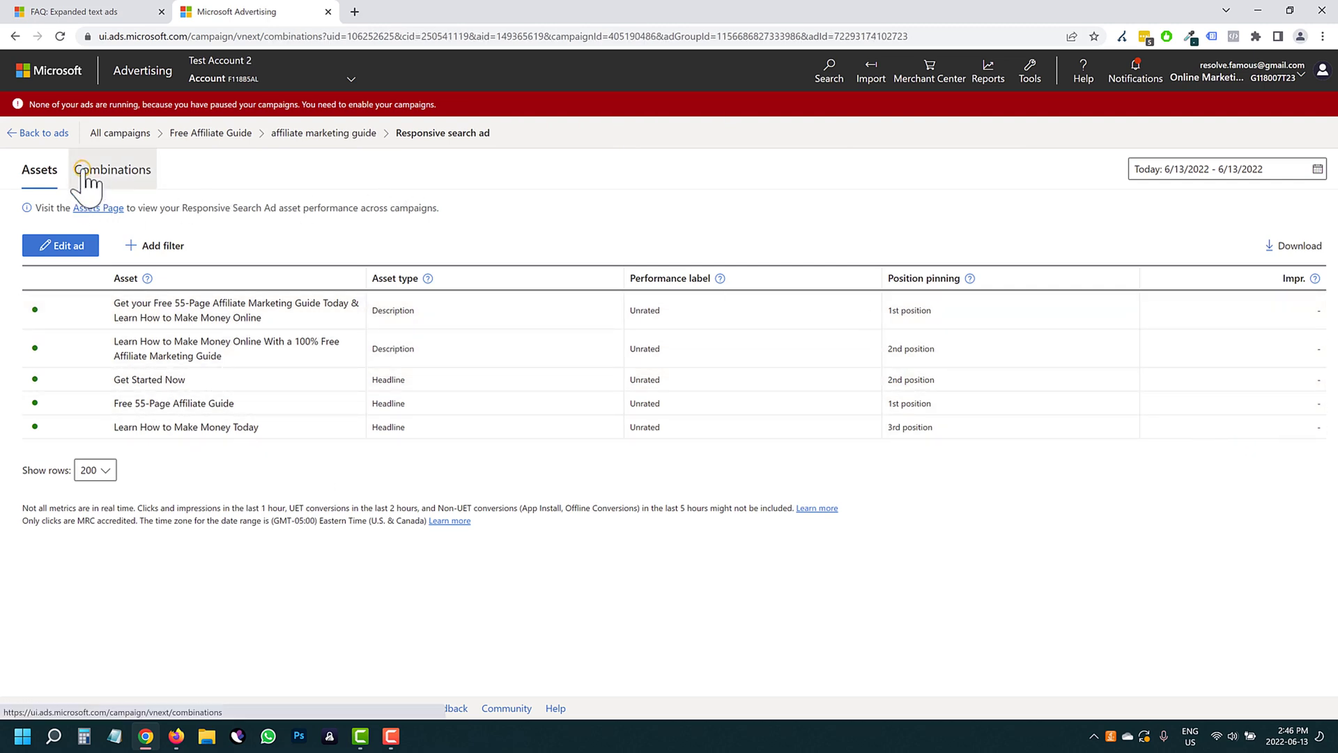
pyautogui.click(26, 170)
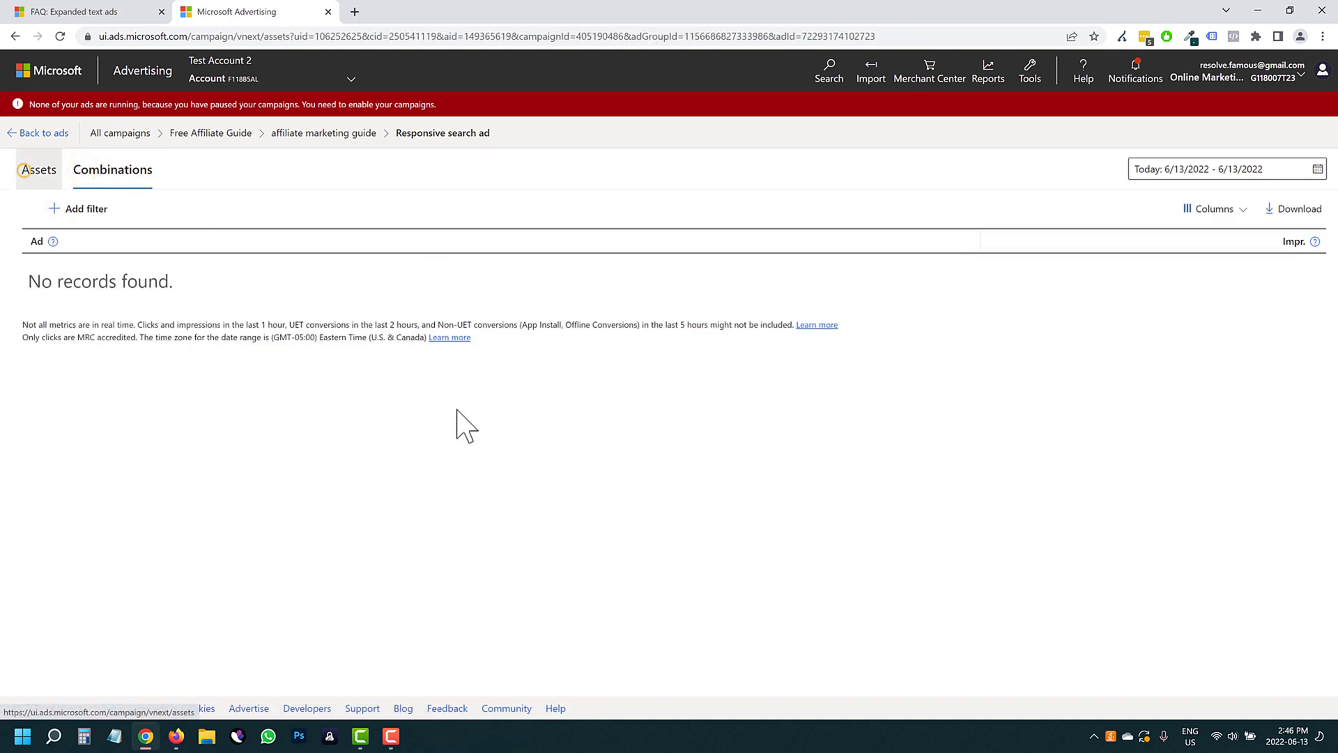
pyautogui.click(44, 133)
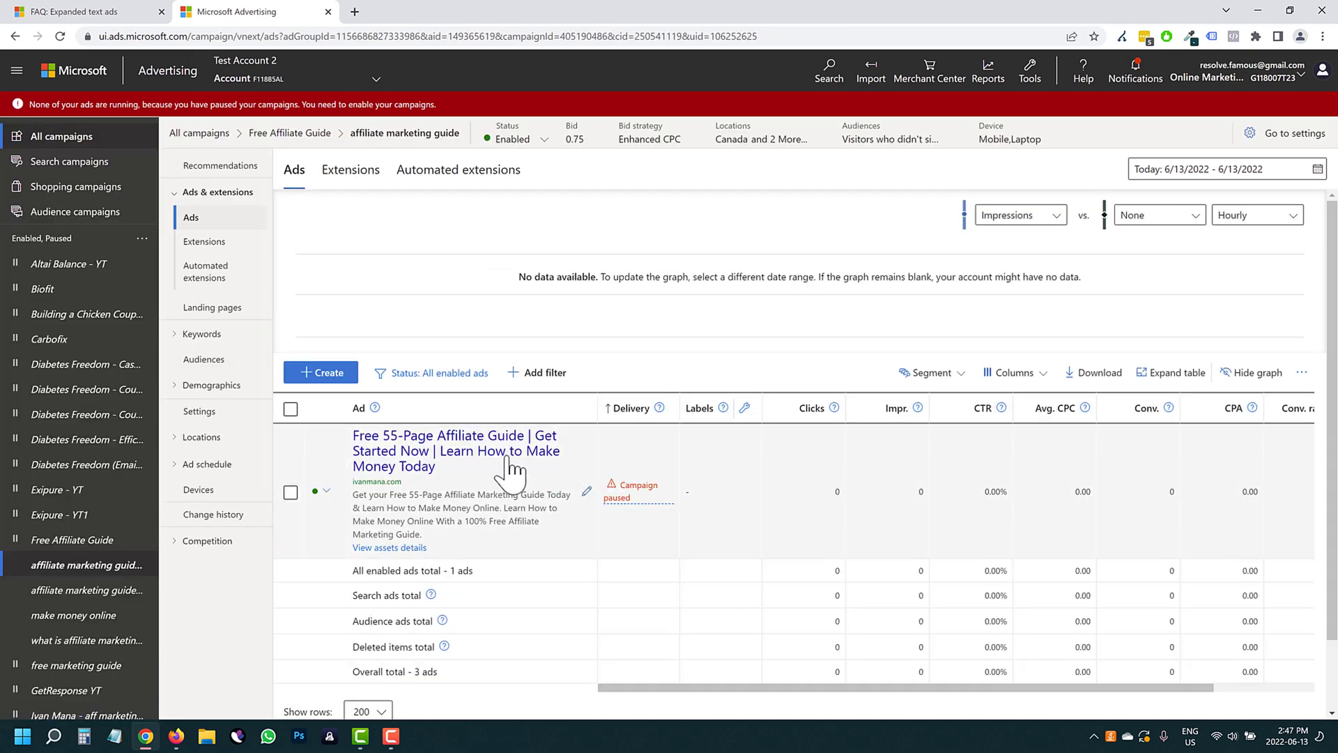
pyautogui.click(585, 490)
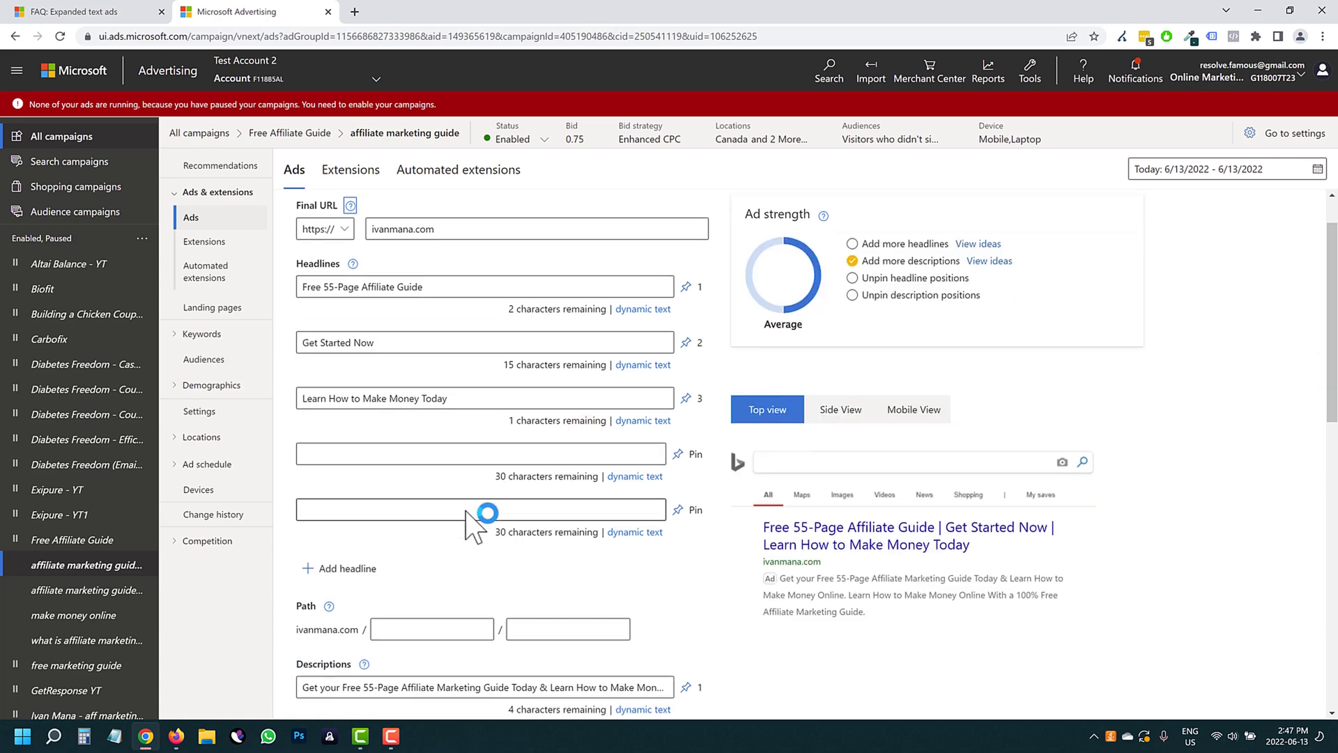
pyautogui.scroll(-6, 465, 512)
pyautogui.click(532, 687)
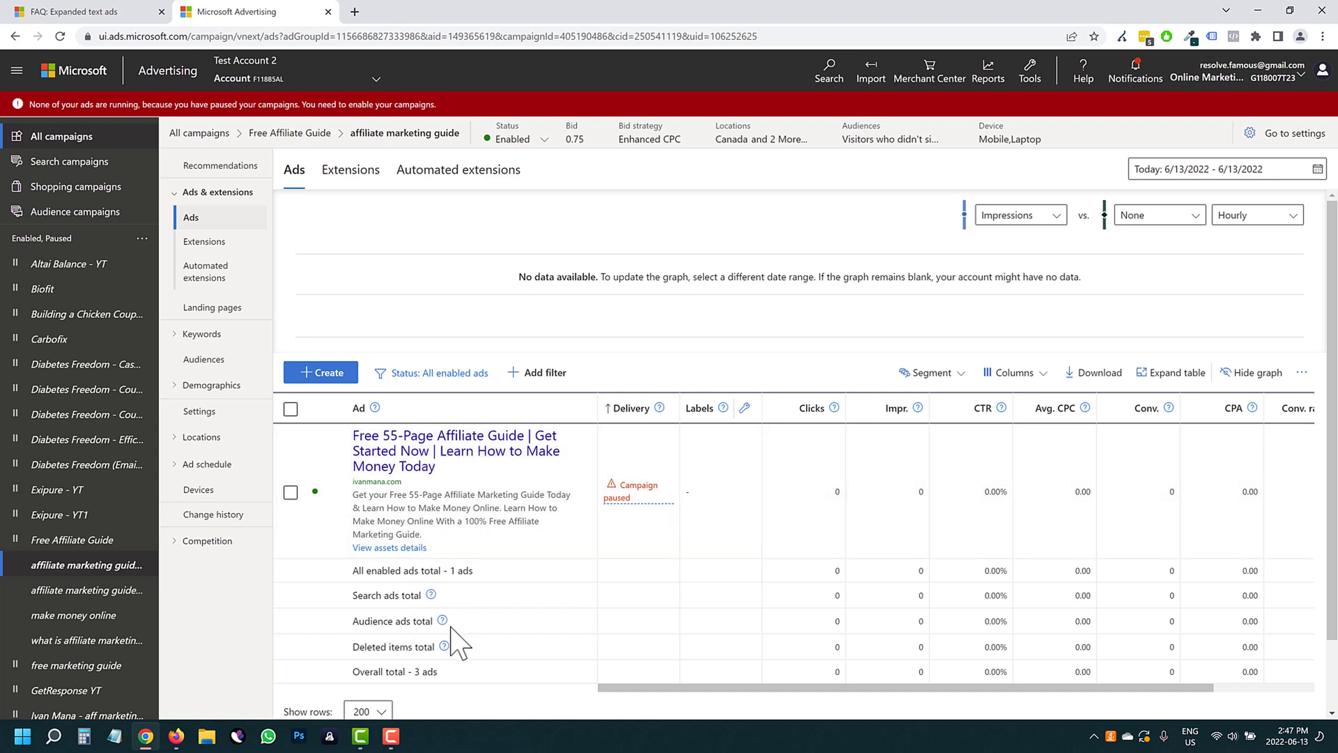
pyautogui.click(388, 548)
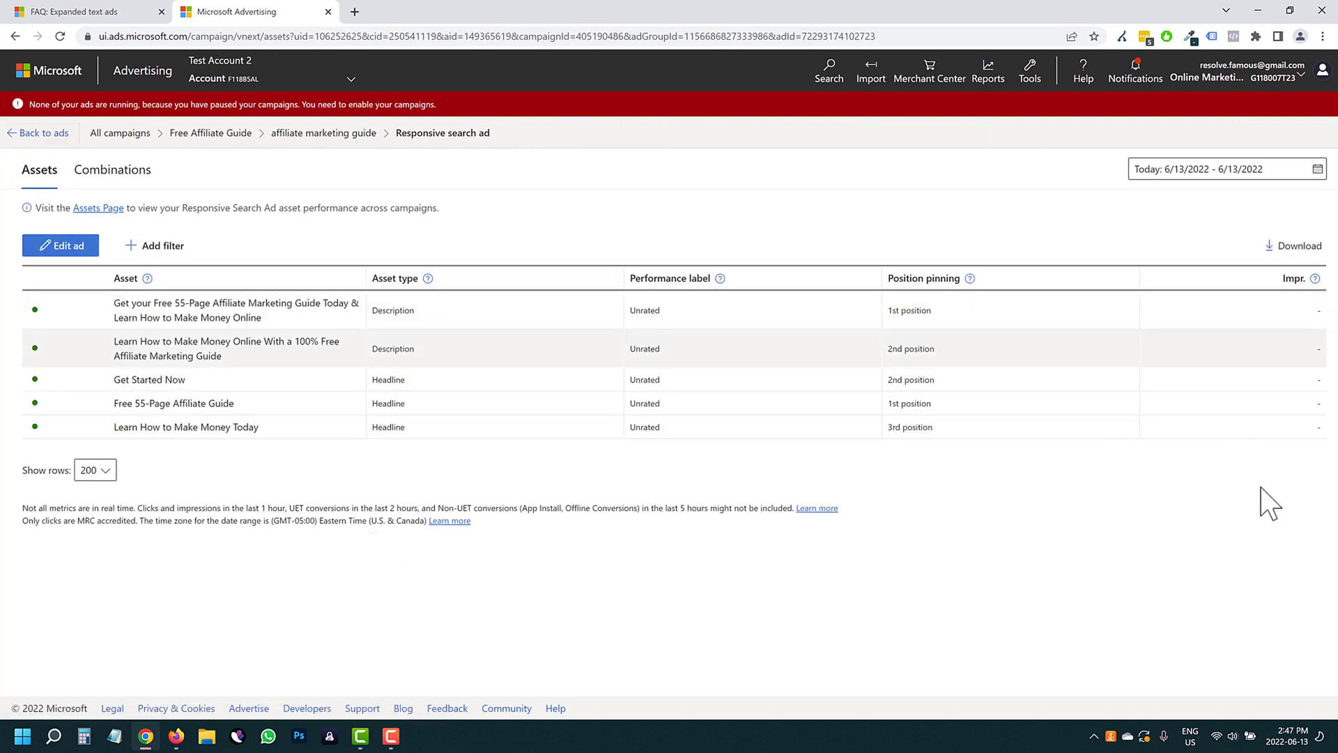
pyautogui.click(151, 178)
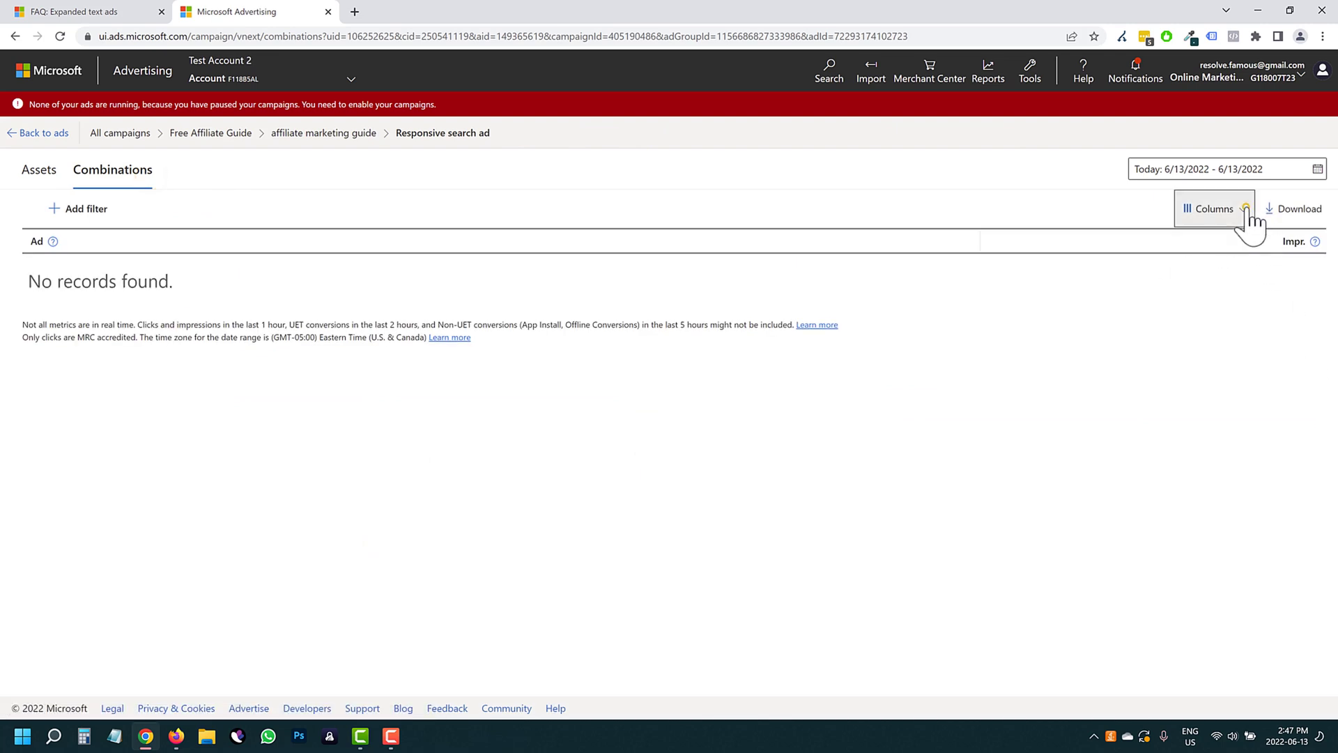
pyautogui.click(1242, 209)
pyautogui.click(1223, 244)
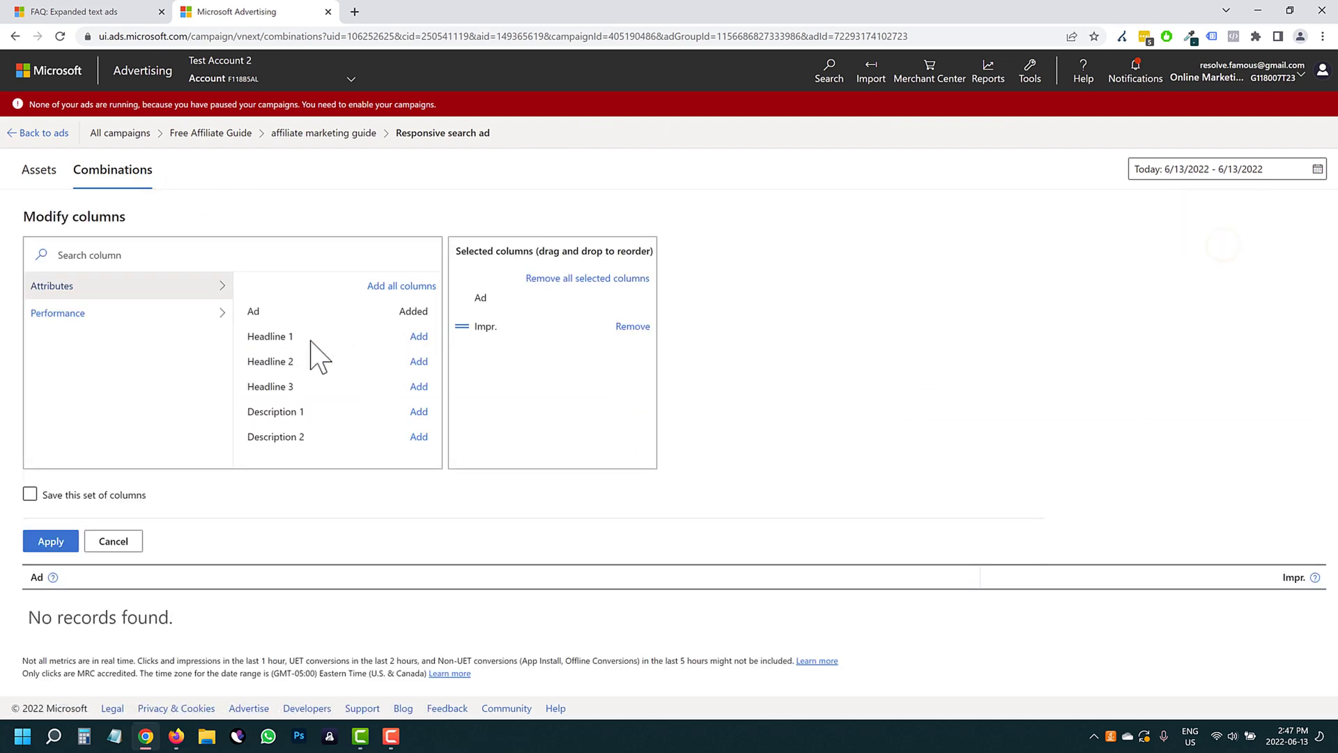
pyautogui.click(105, 312)
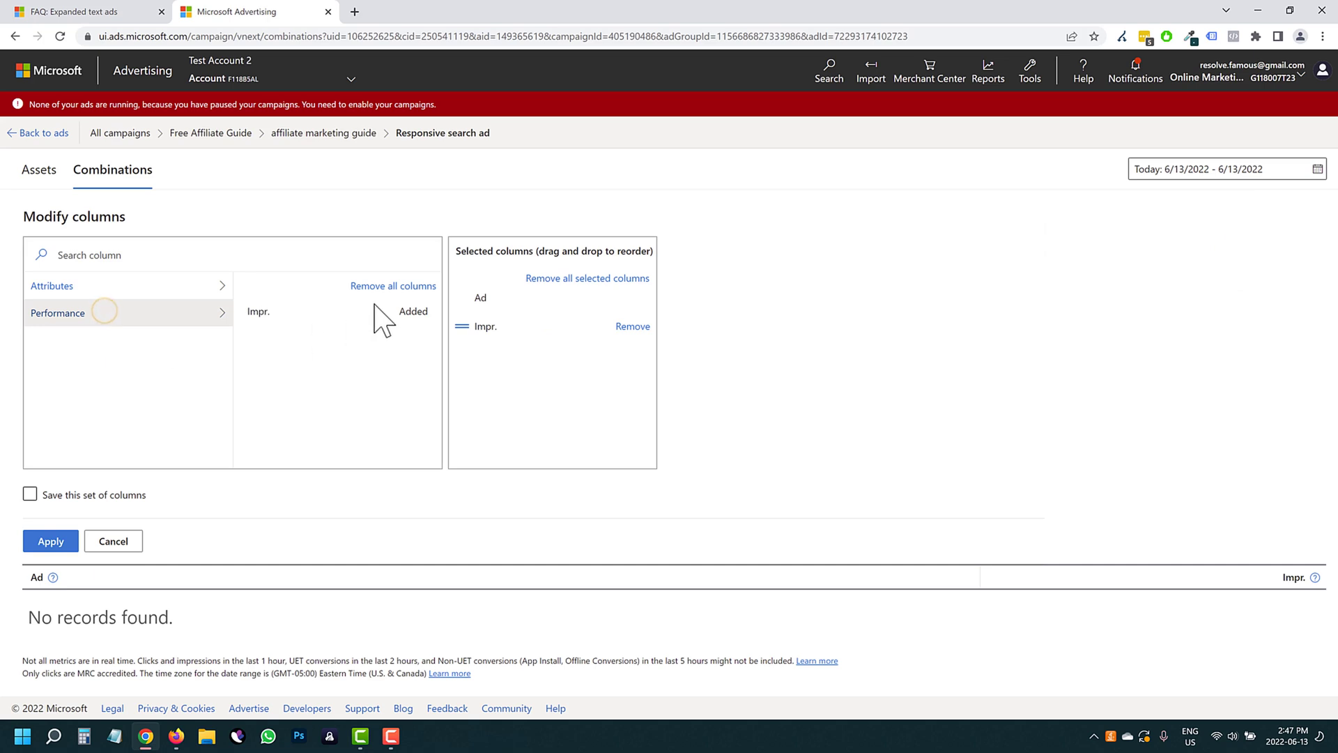
pyautogui.click(113, 542)
pyautogui.click(40, 171)
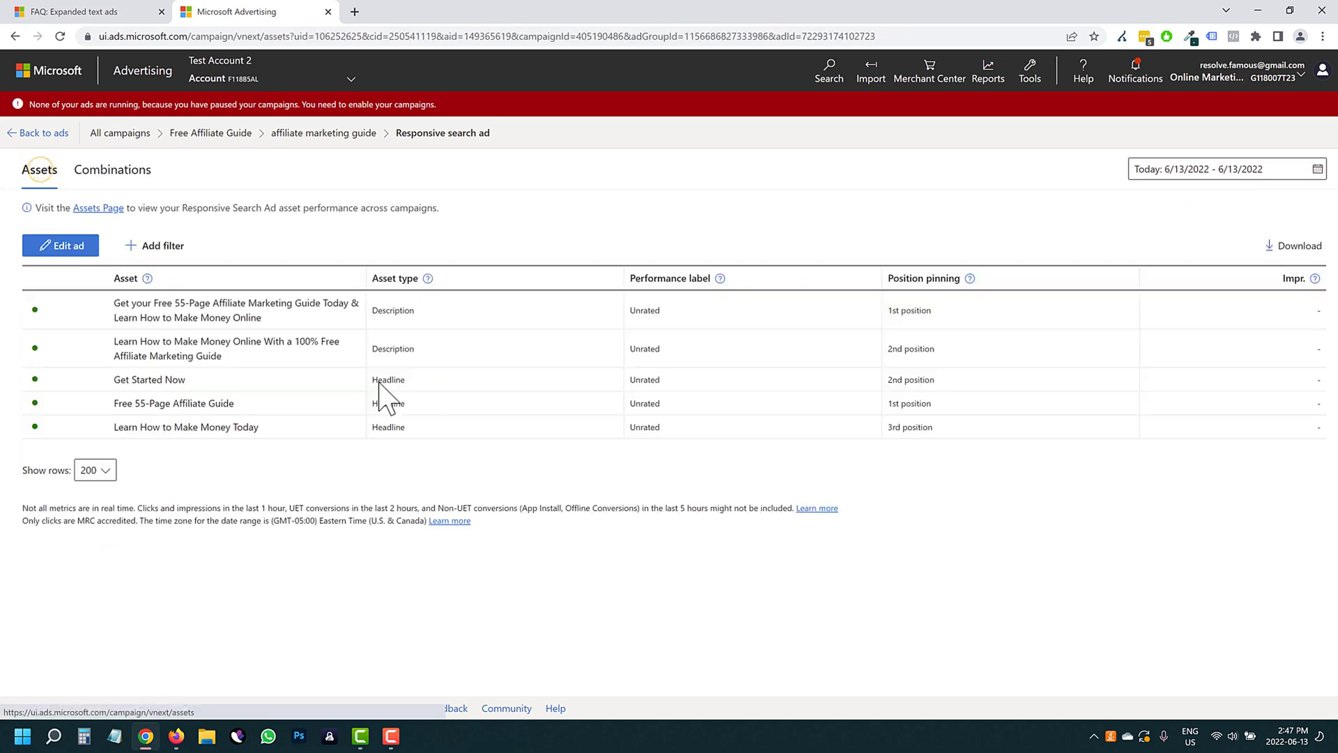
pyautogui.click(49, 138)
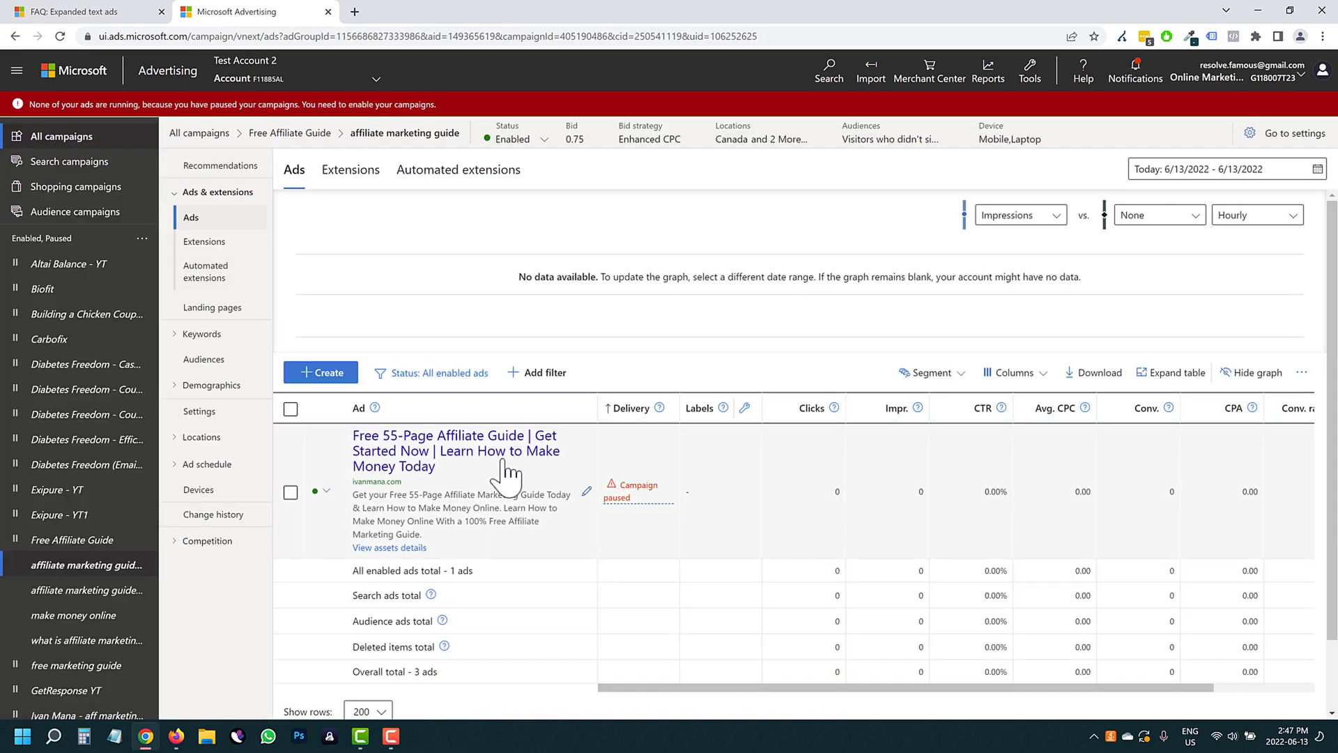
# - Create and save a duplicate responsive search ad, starting another new ad
pyautogui.click(319, 373)
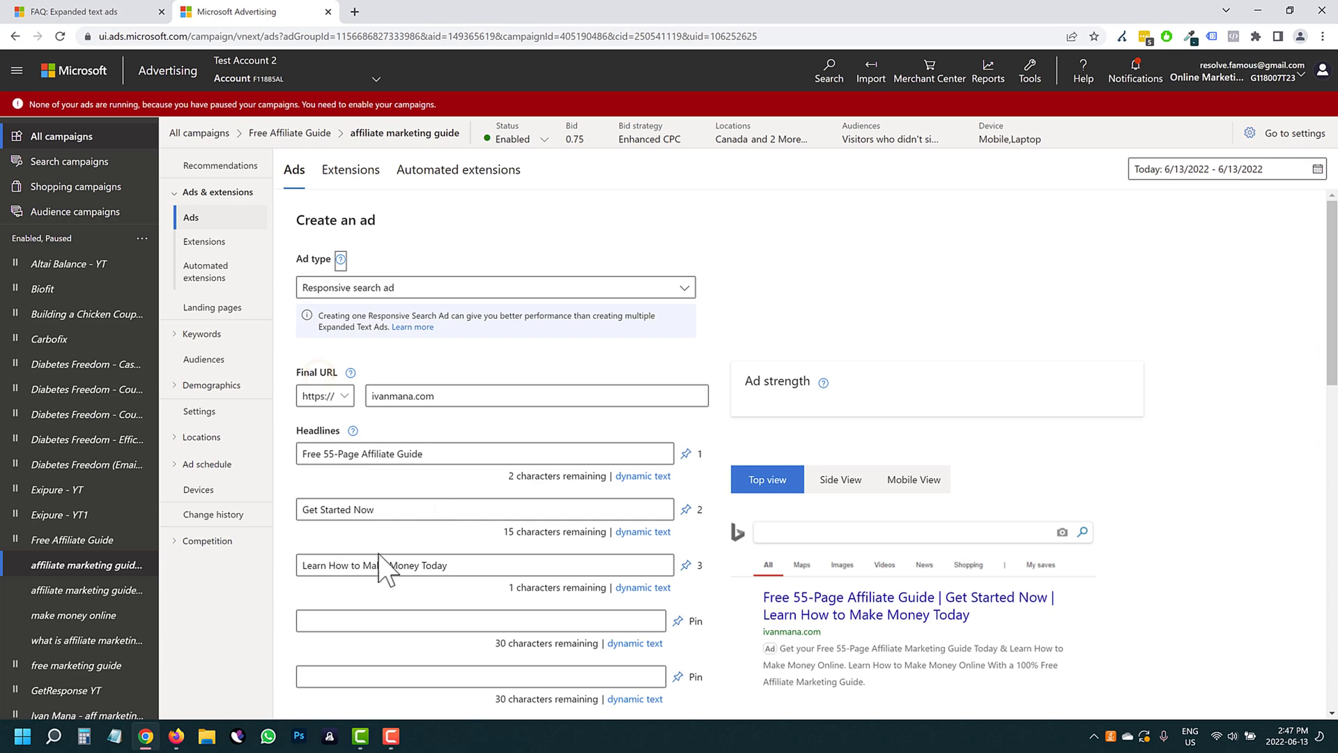
pyautogui.scroll(-8, 606, 550)
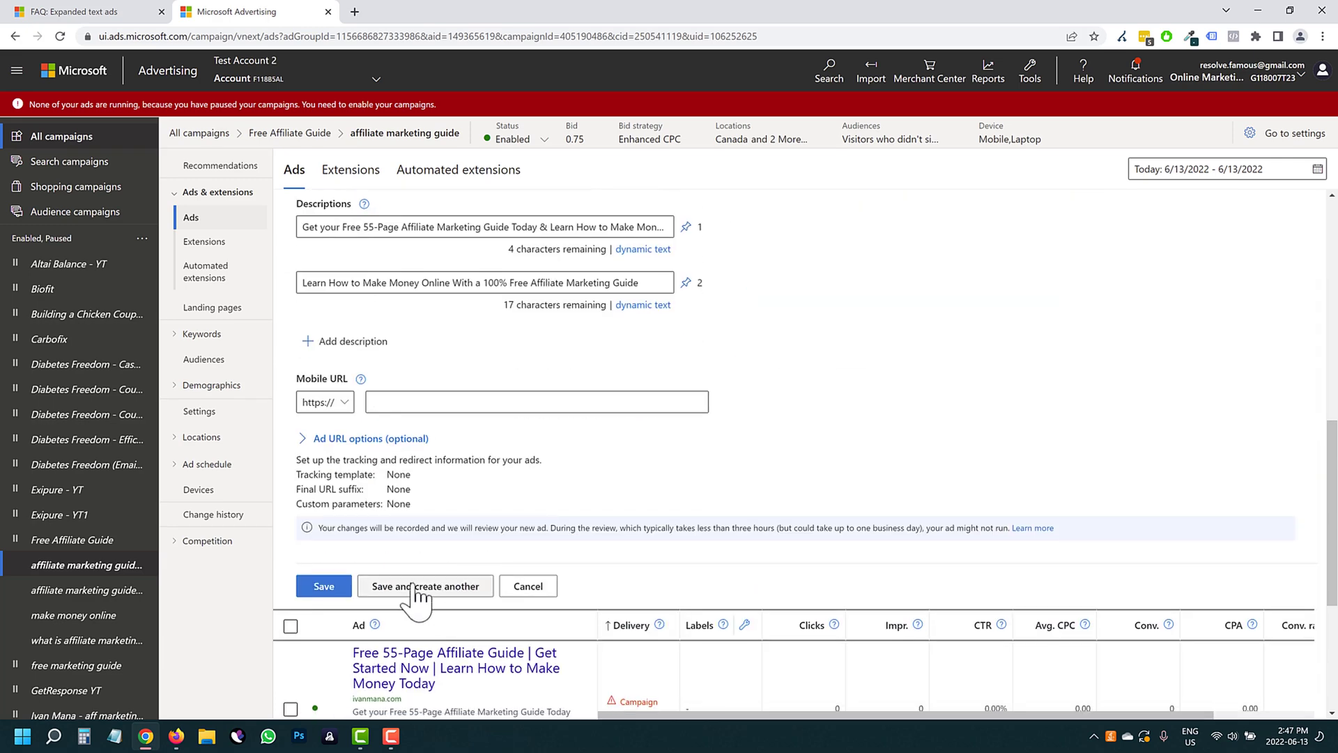
pyautogui.click(443, 587)
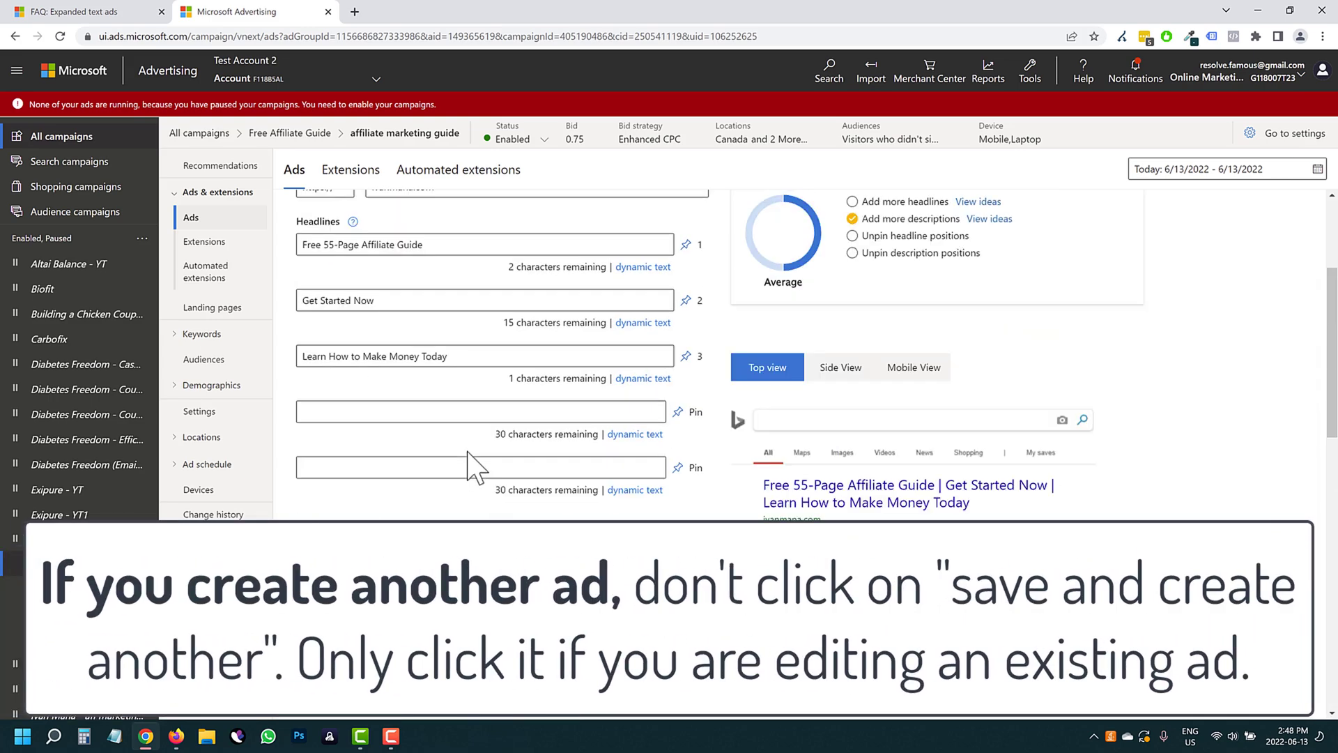
# - Replace headline 2 with 'Click Here to Get Started' and save the new ad
pyautogui.tripleClick(408, 366)
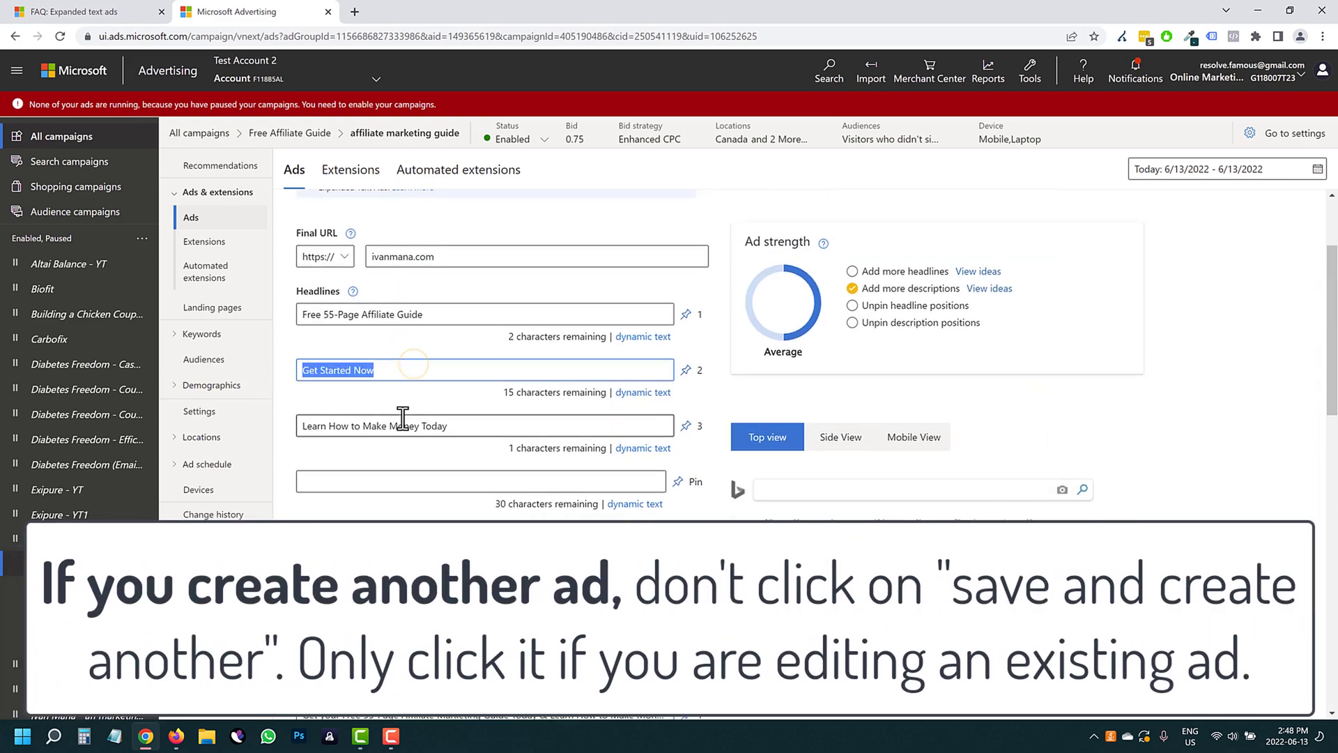
pyautogui.write('Click Here to G')
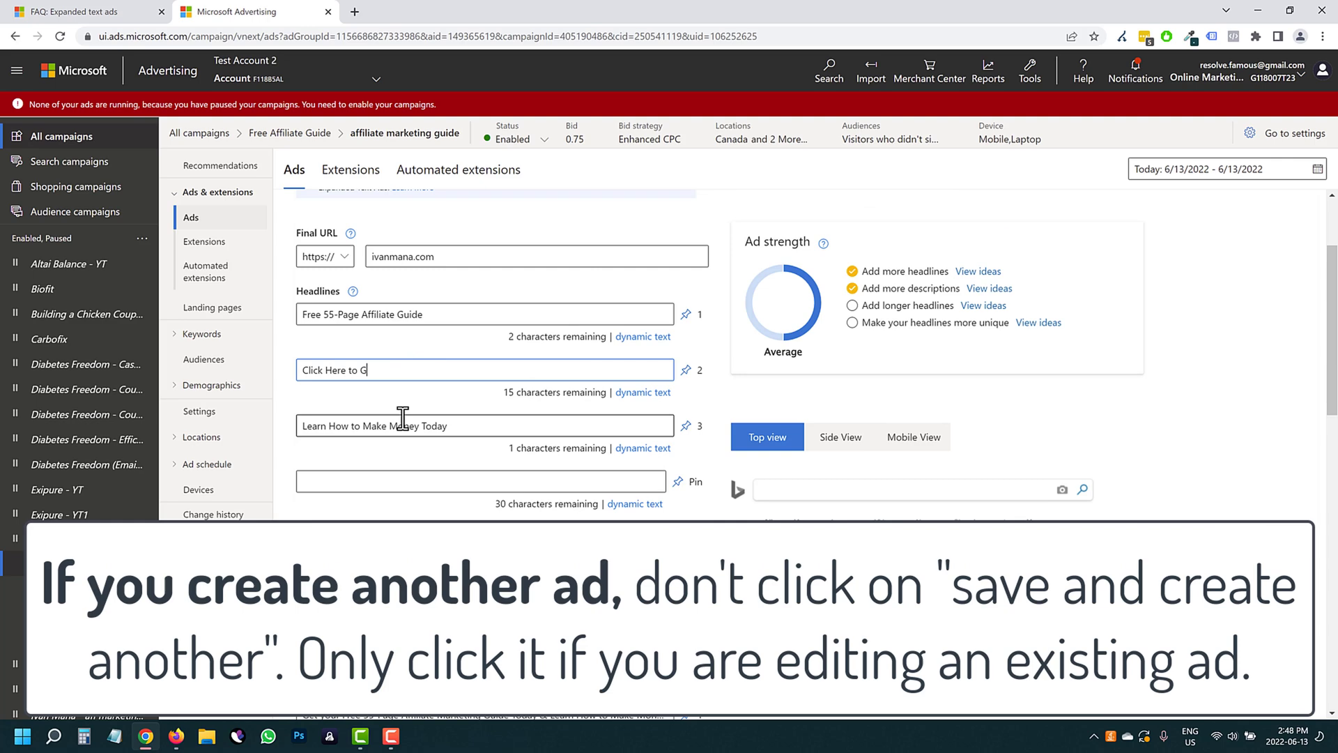
pyautogui.write('et Started')
pyautogui.scroll(-5, 390, 474)
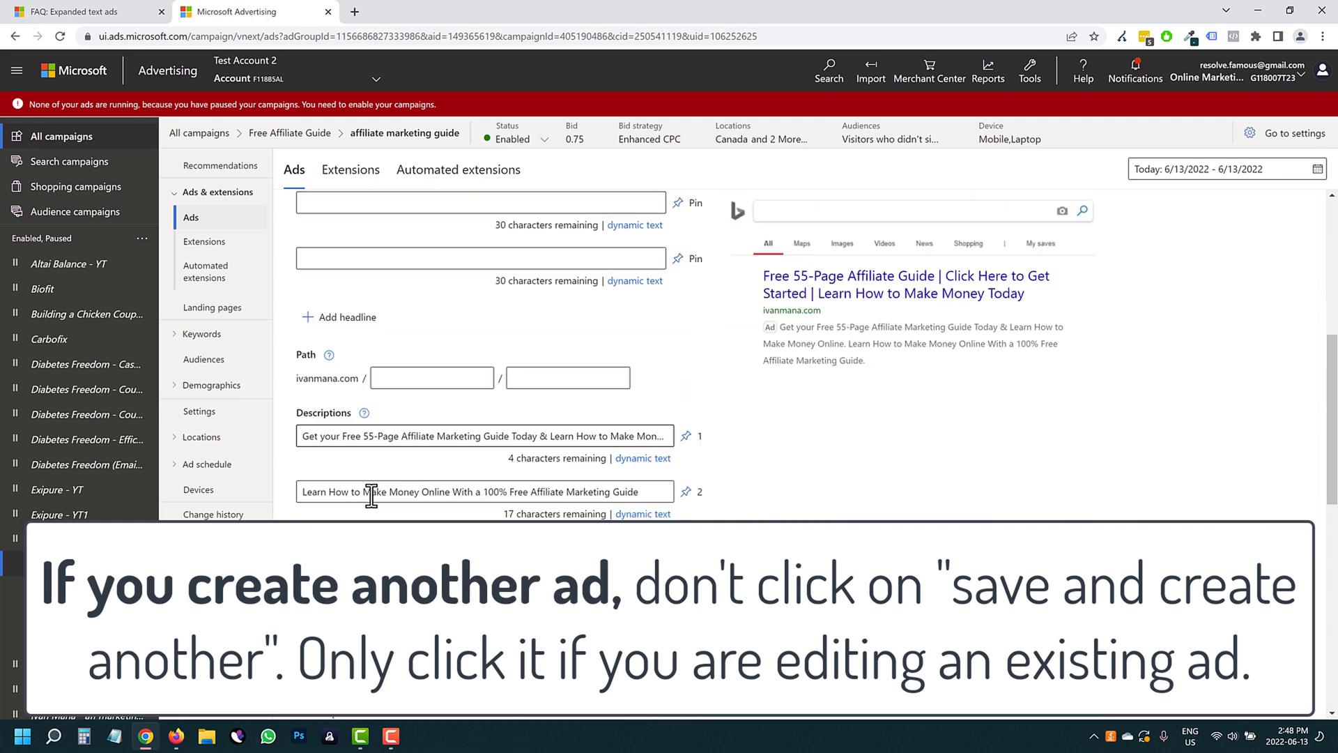
pyautogui.scroll(5, 583, 448)
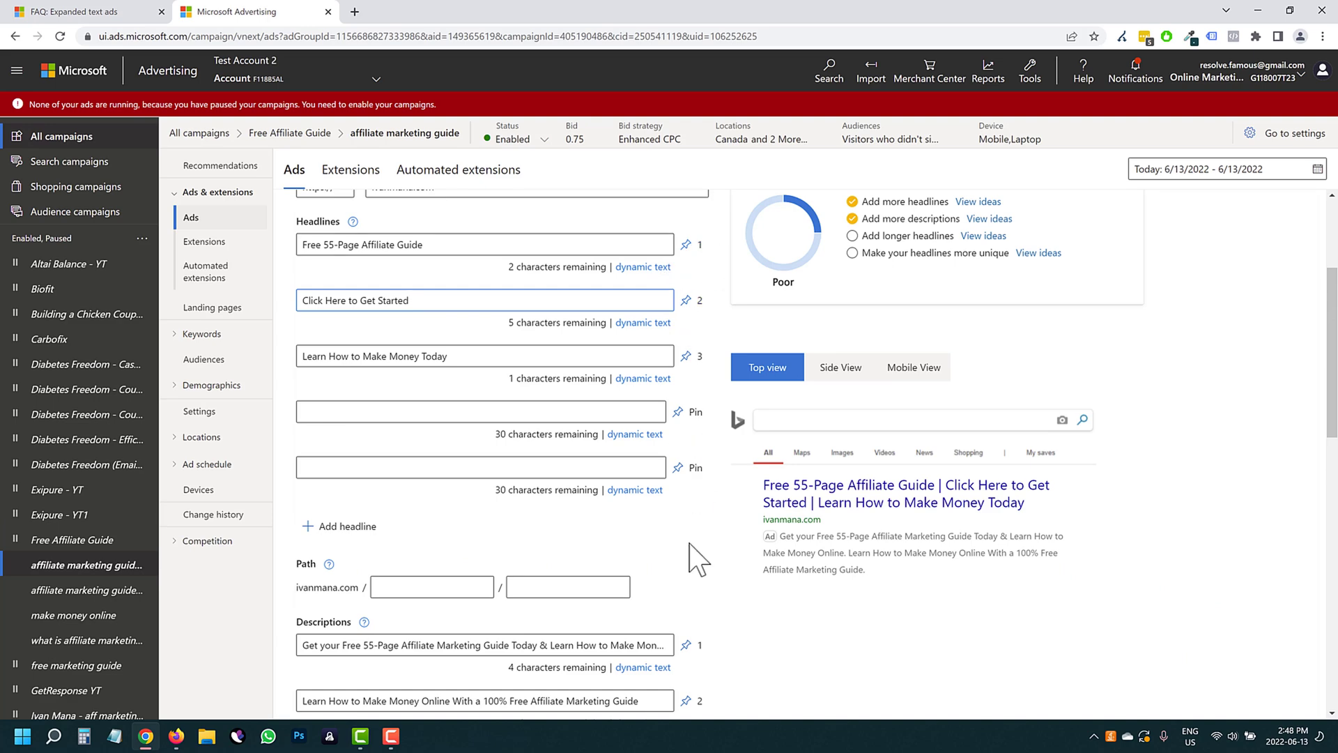
pyautogui.scroll(-5, 680, 592)
pyautogui.scroll(-2, 400, 652)
pyautogui.click(324, 586)
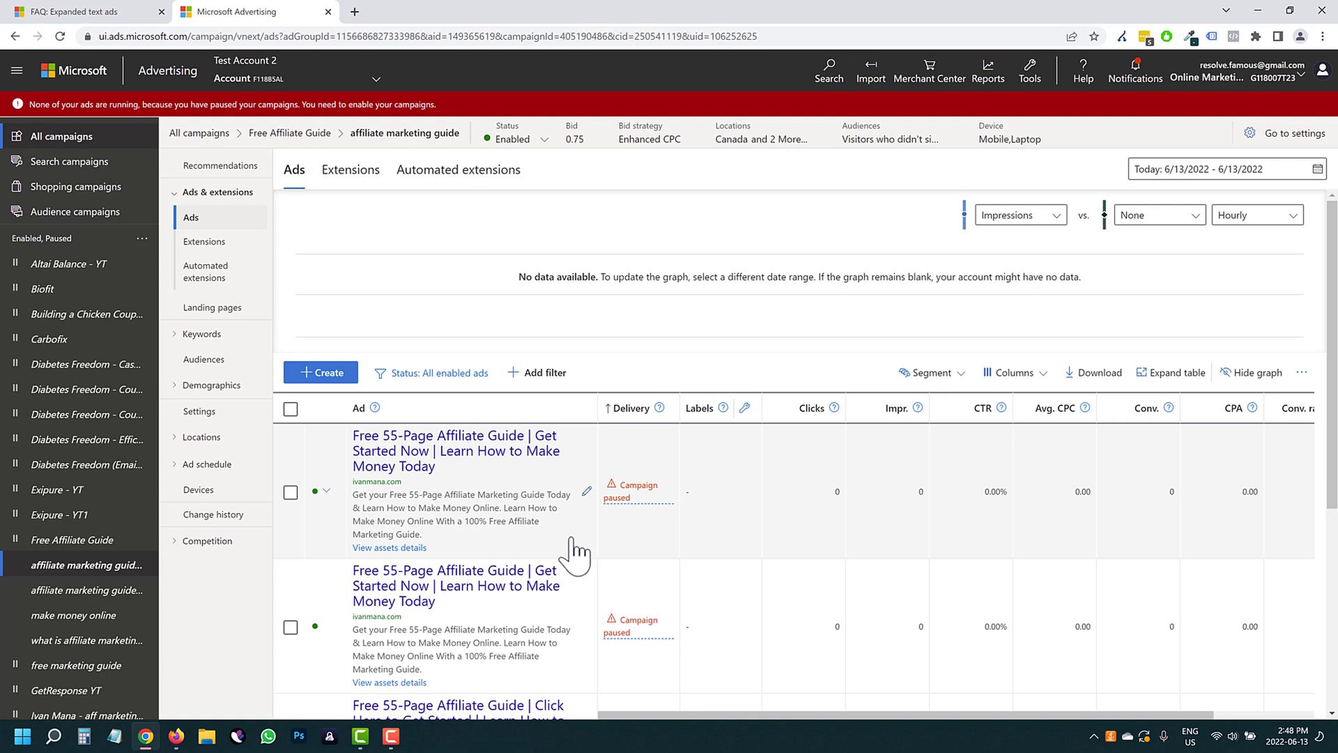
# - Delete the duplicate Get Started Now ad, confirming the deletion
pyautogui.scroll(-1, 526, 585)
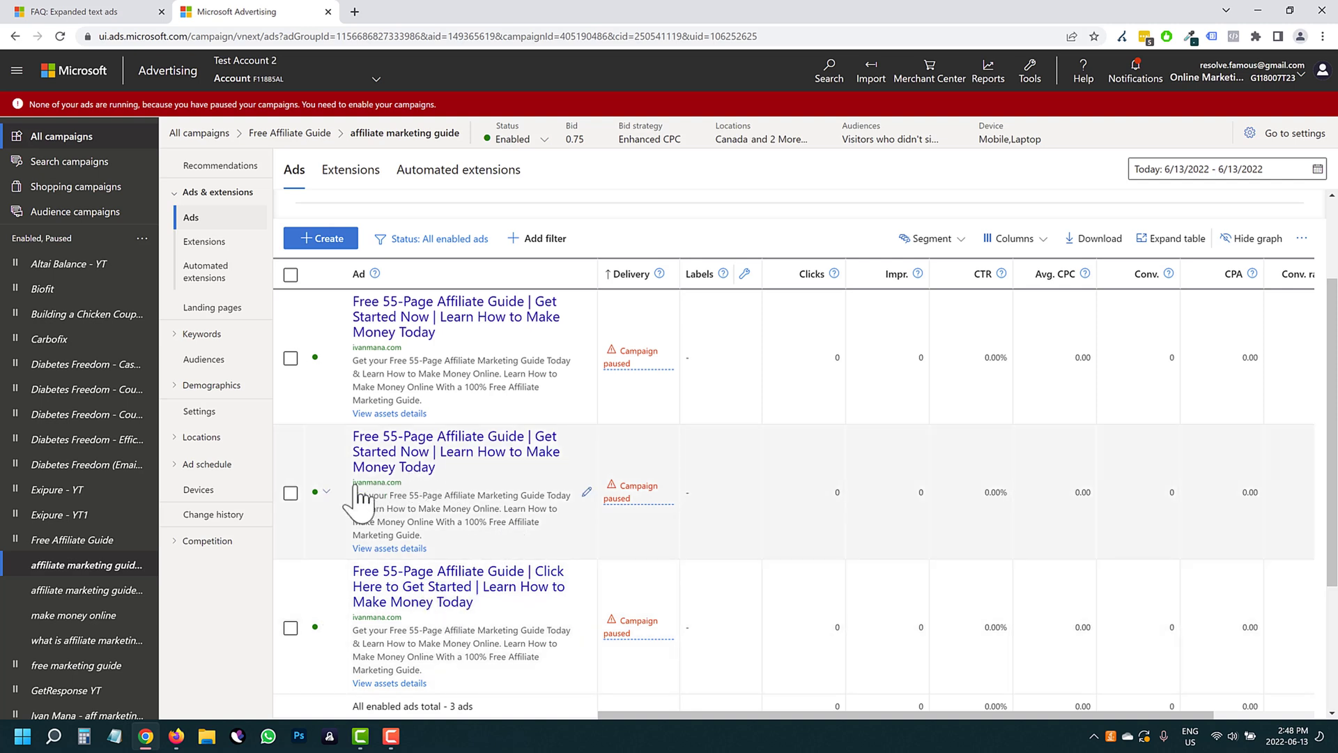
pyautogui.click(291, 492)
pyautogui.click(361, 238)
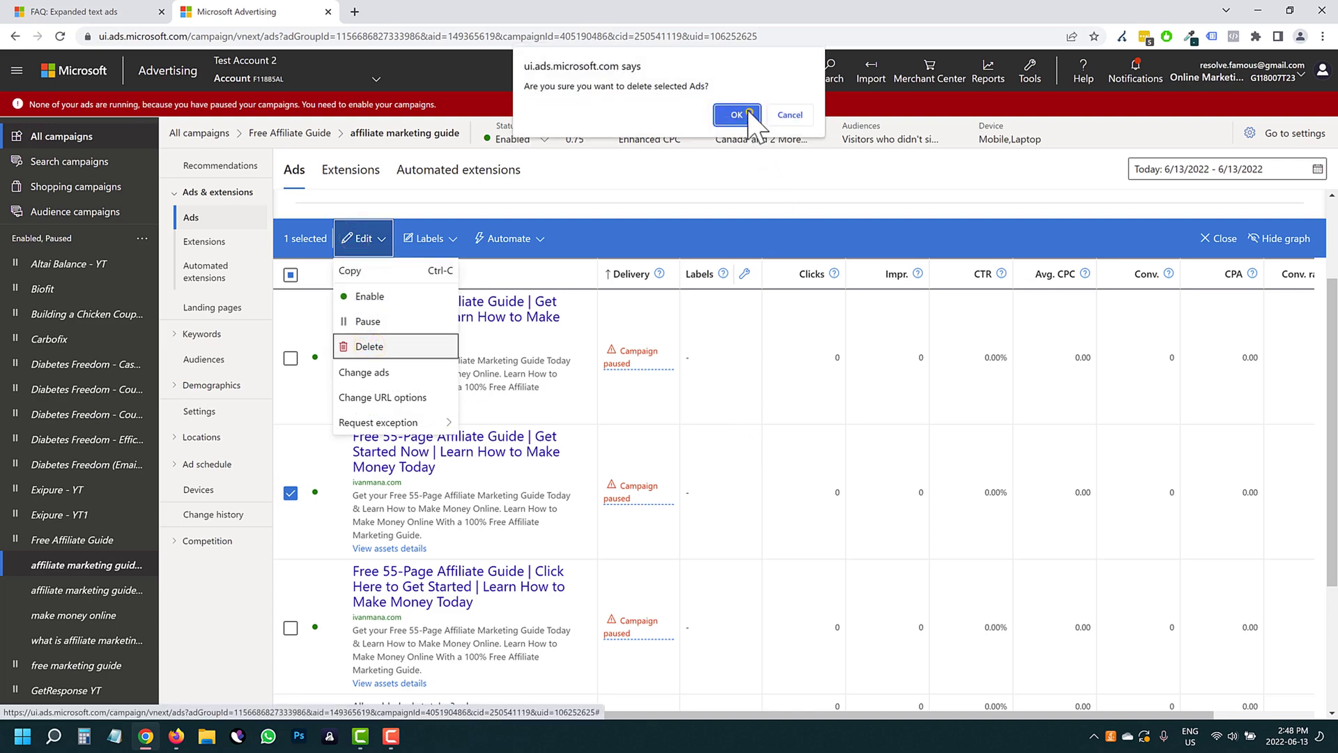
pyautogui.click(737, 114)
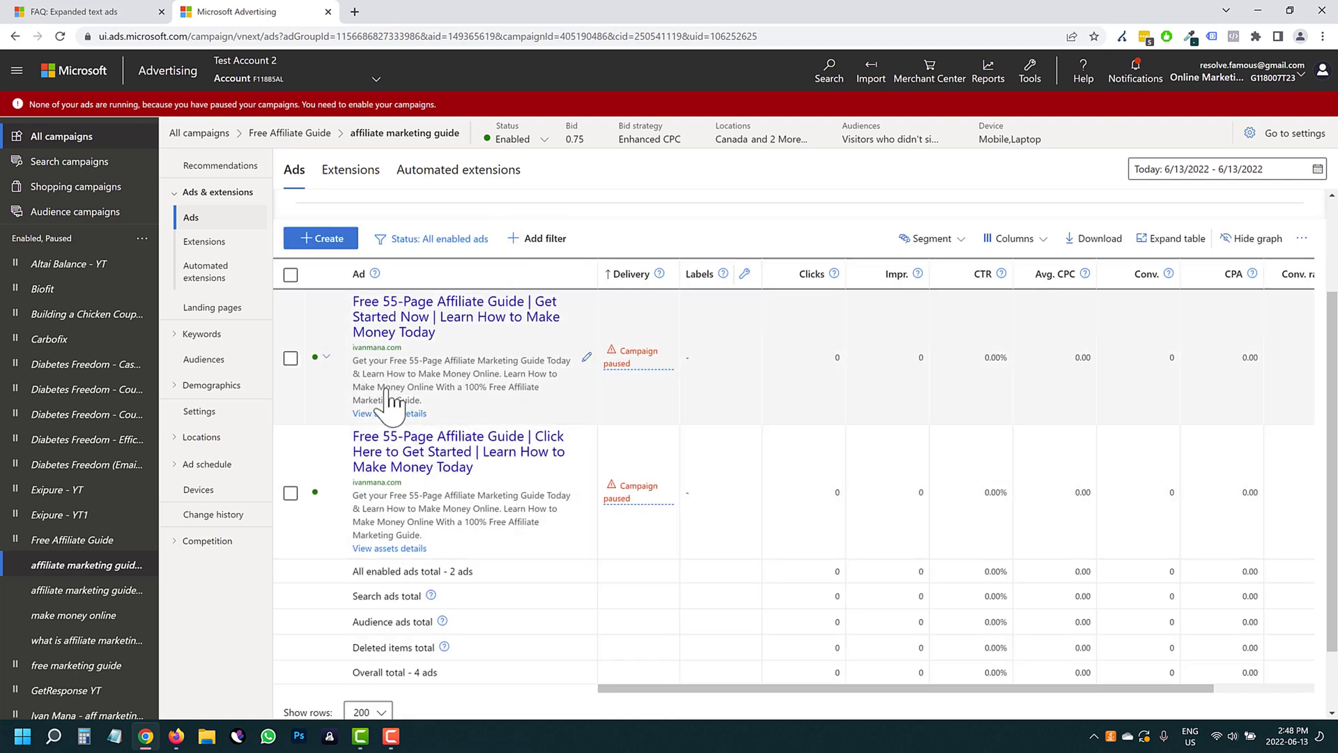
pyautogui.click(588, 359)
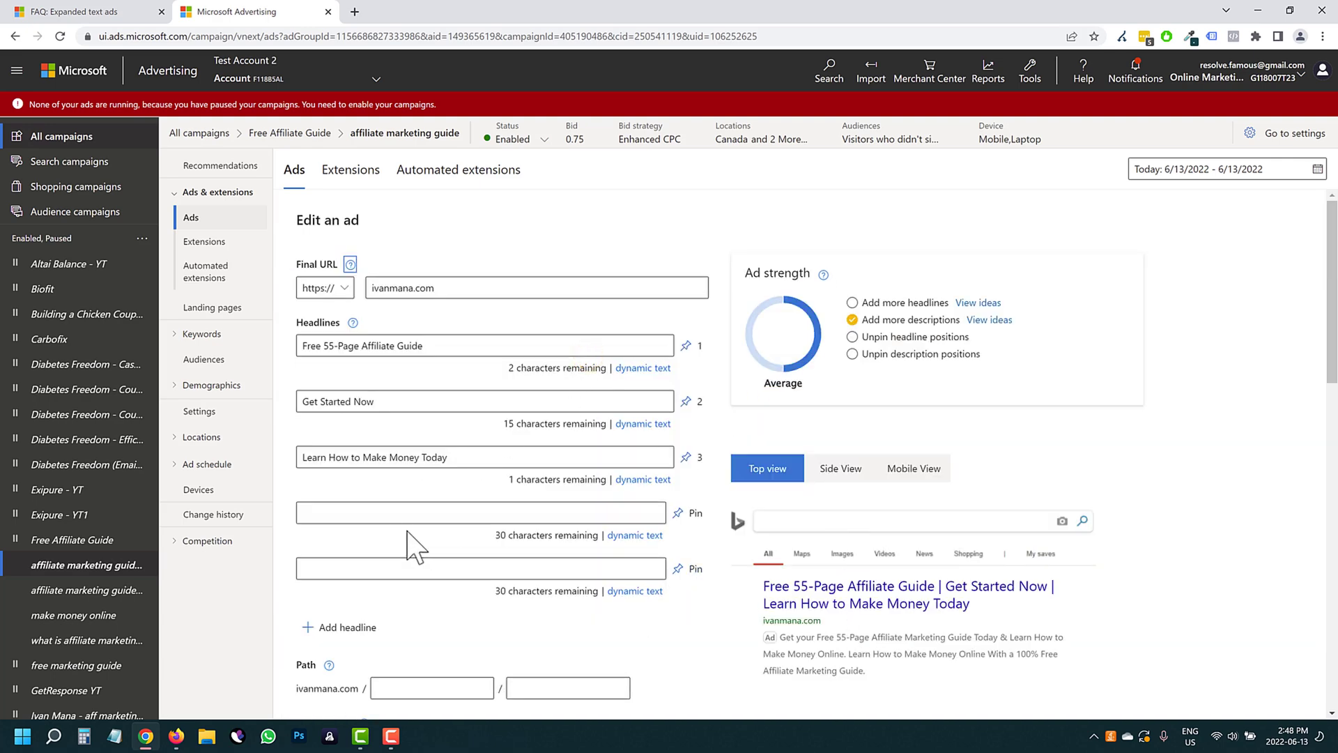
pyautogui.click(358, 509)
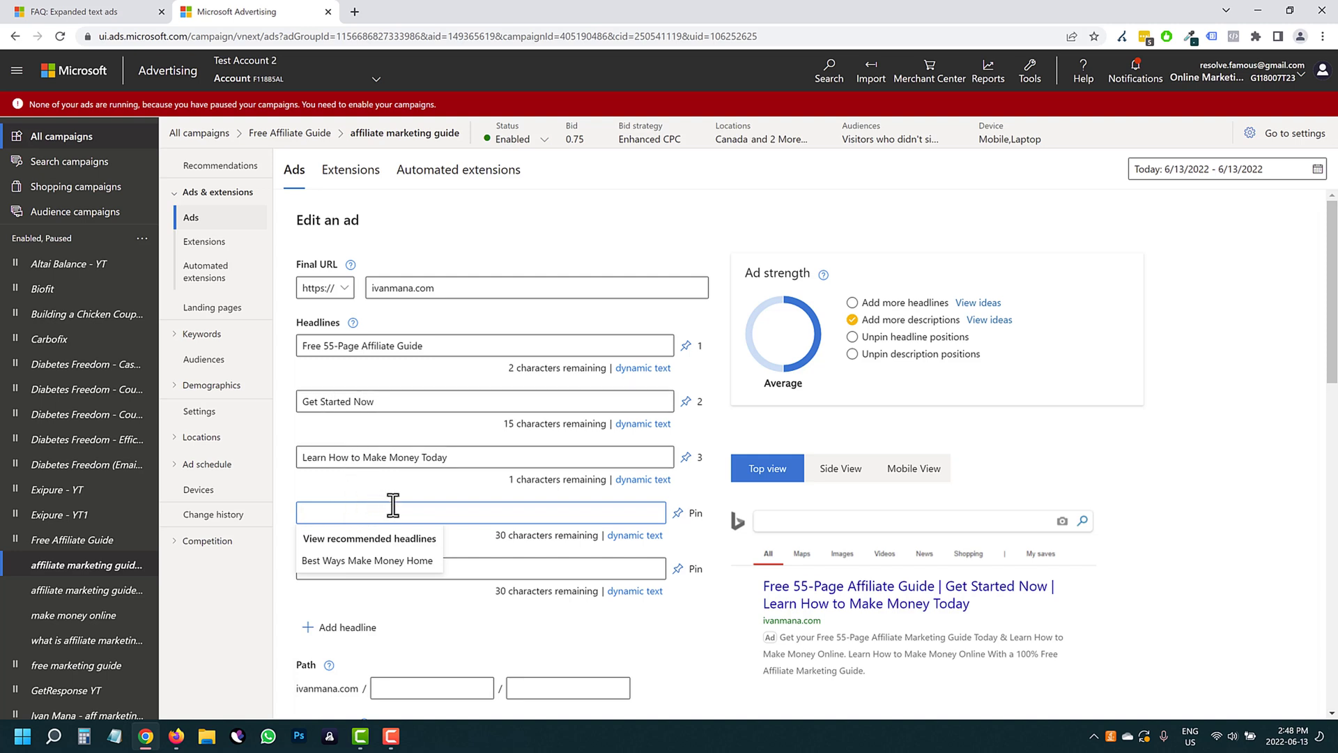
pyautogui.write('Click Here to Get Started')
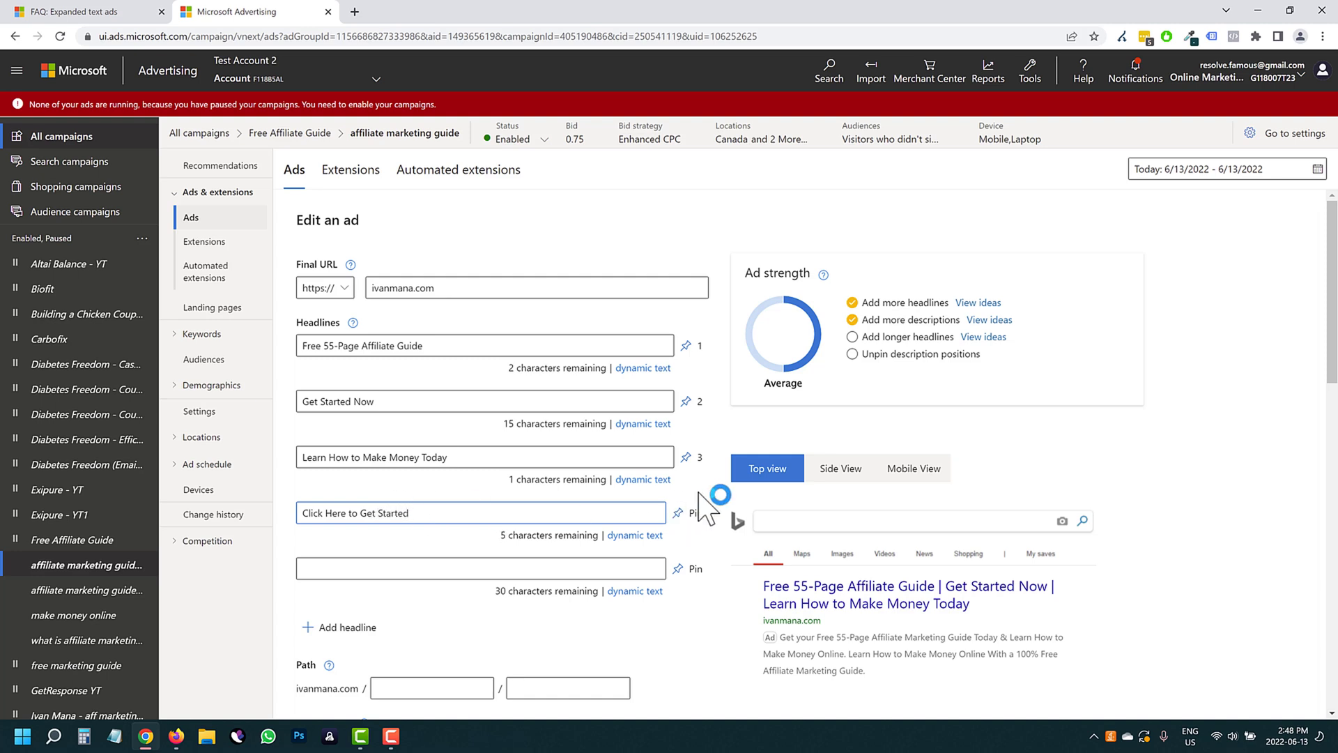
pyautogui.click(677, 512)
pyautogui.click(727, 589)
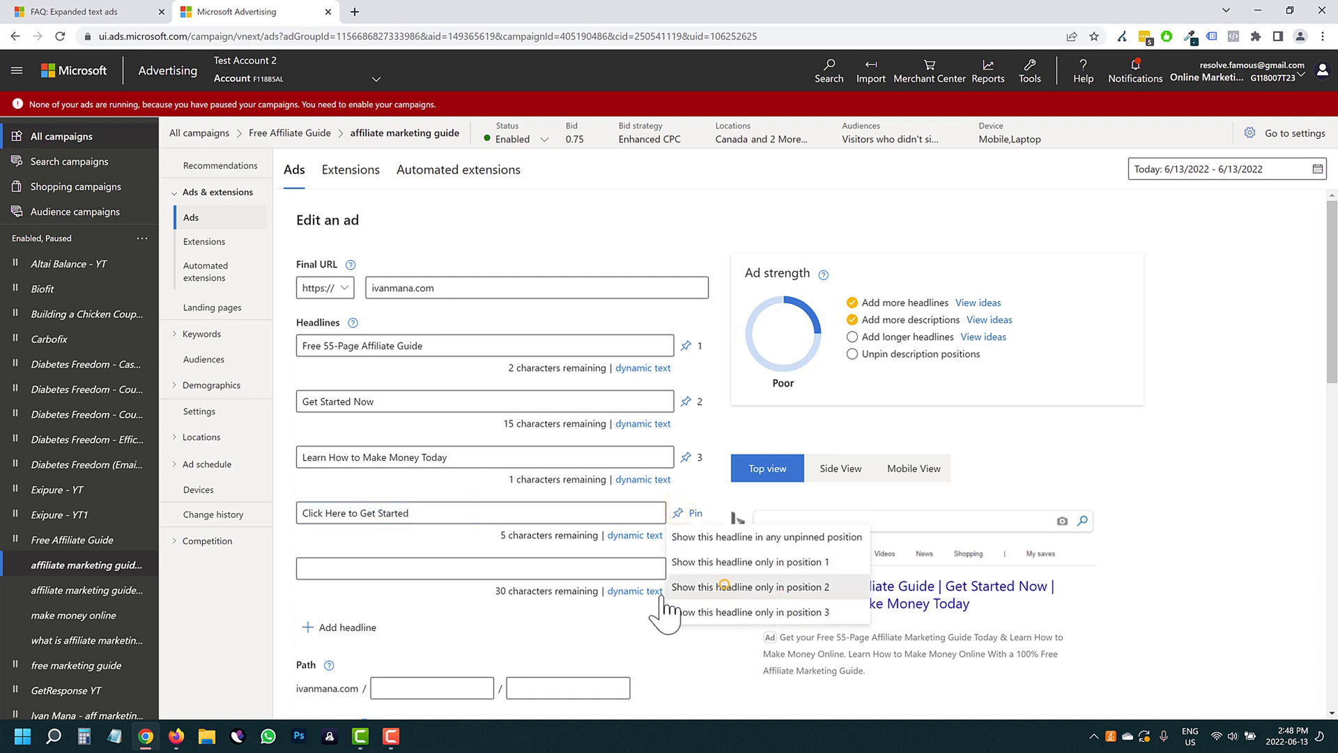
pyautogui.click(286, 589)
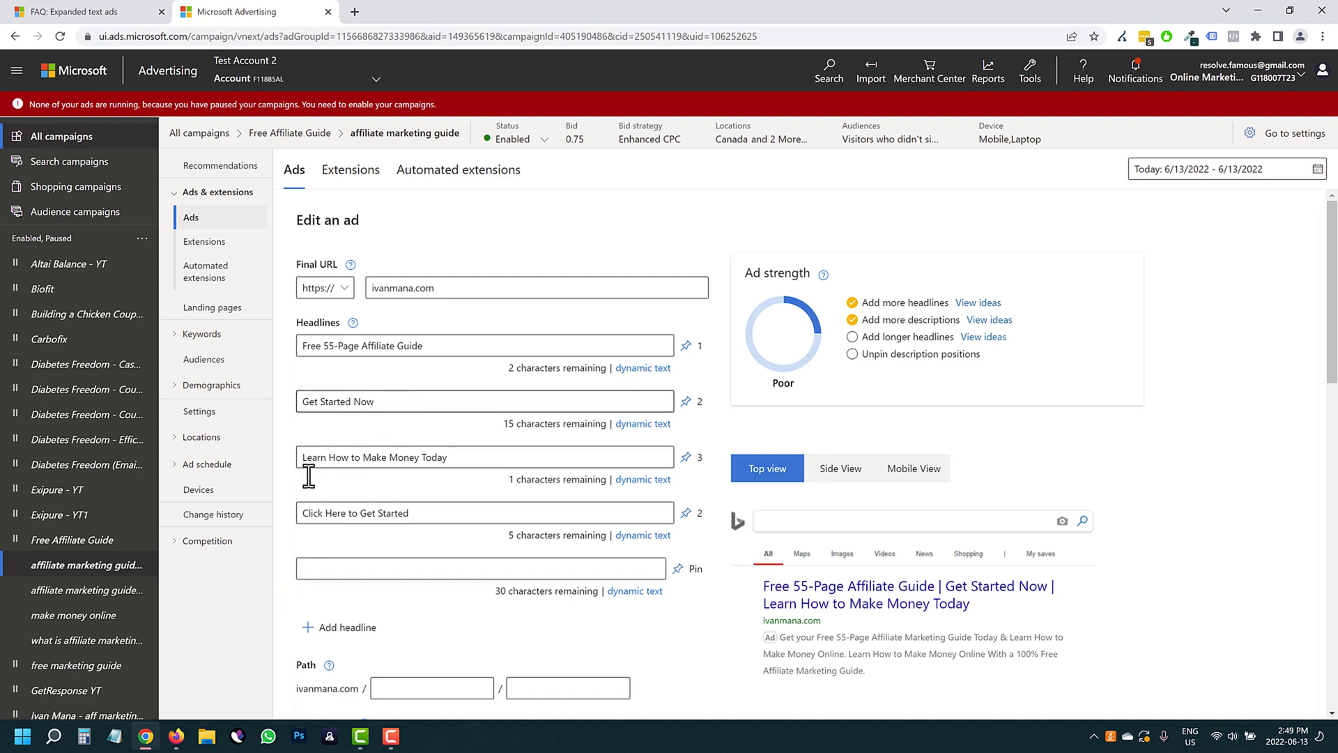
pyautogui.scroll(-1, 871, 455)
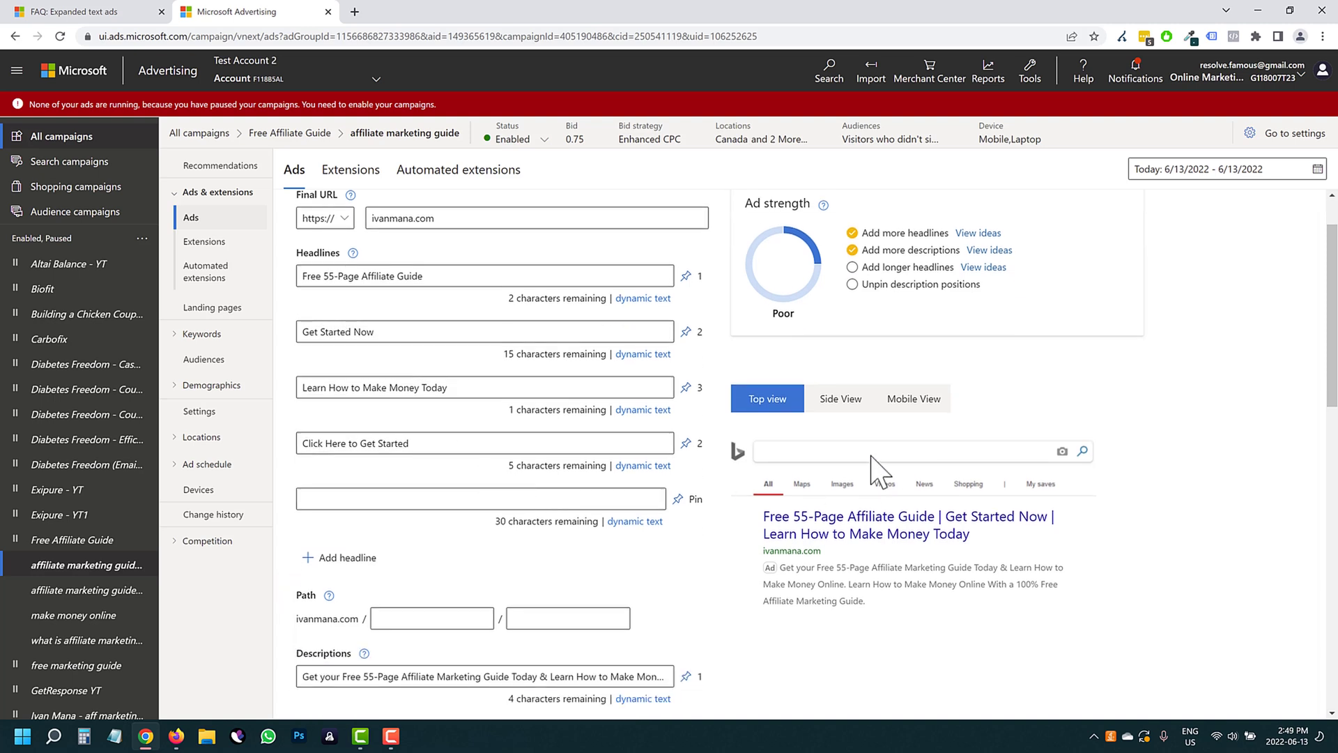
pyautogui.click(368, 332)
pyautogui.scroll(-4, 510, 586)
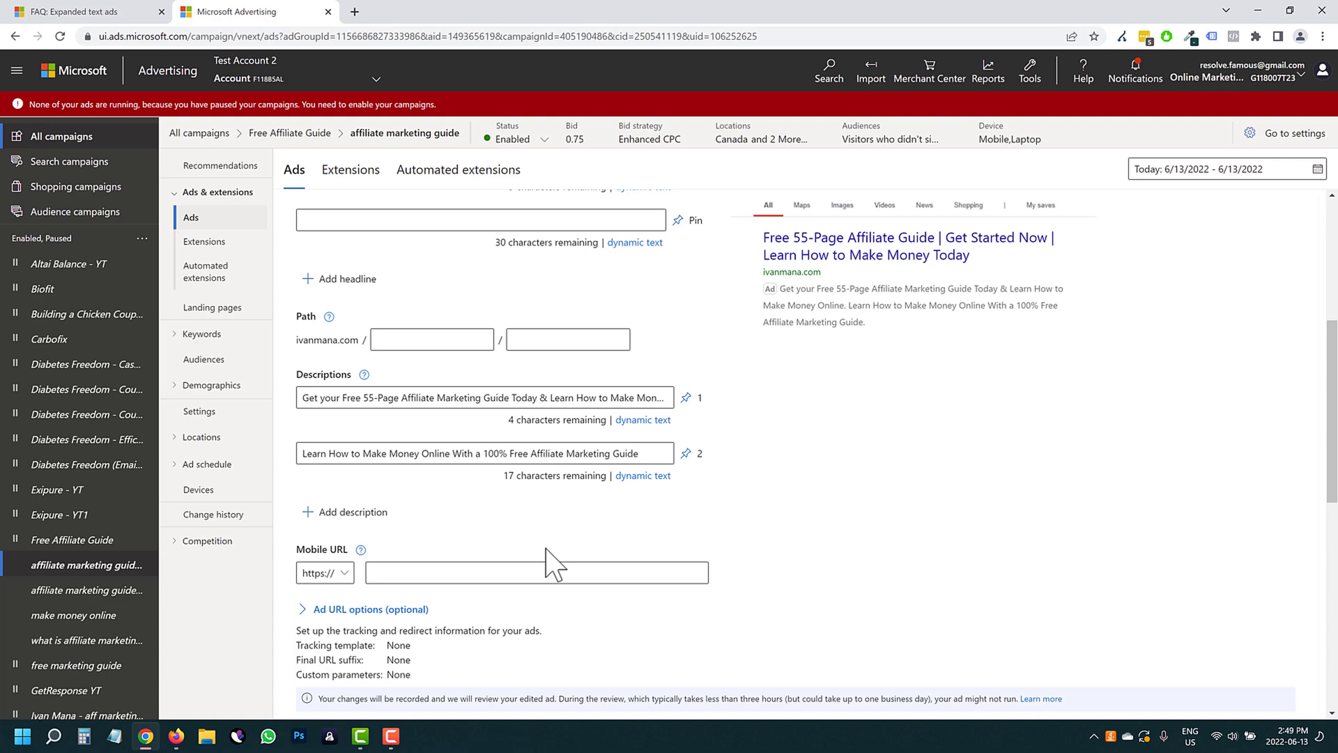
pyautogui.scroll(-3, 536, 558)
pyautogui.scroll(4, 567, 641)
pyautogui.scroll(3, 418, 529)
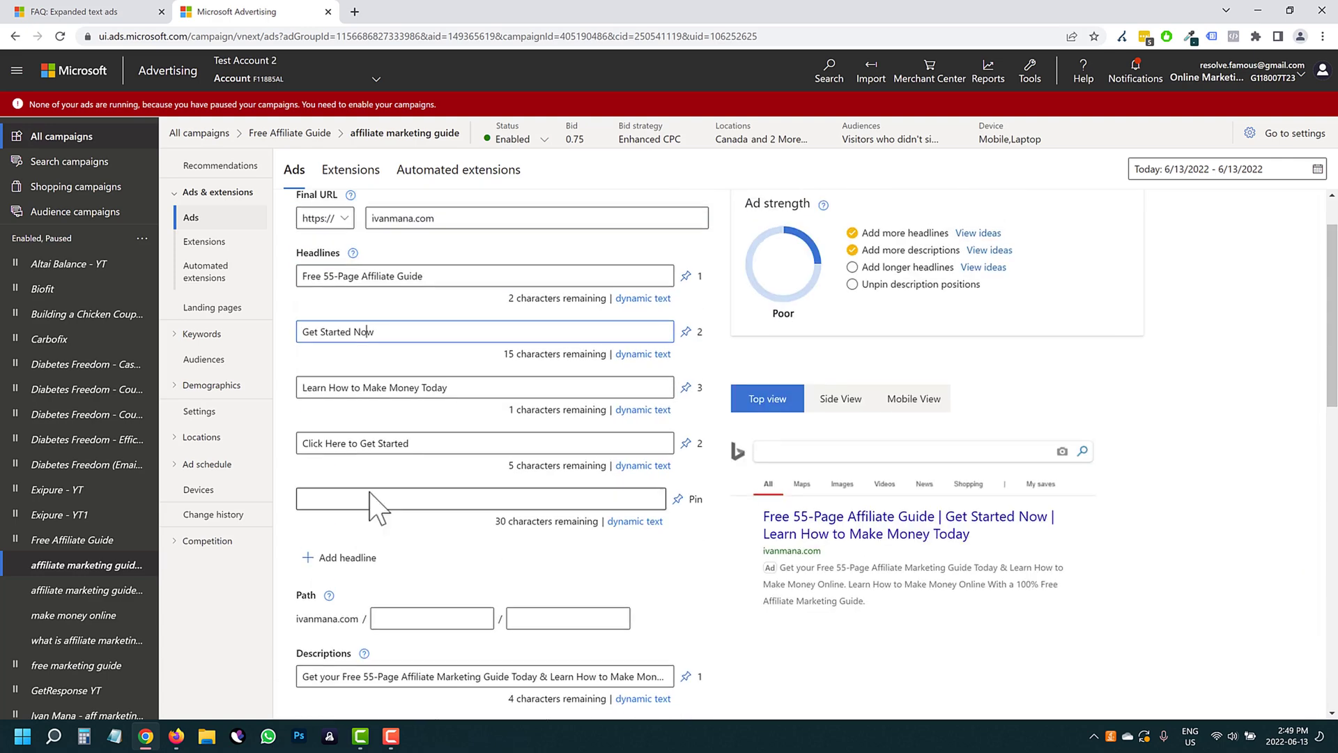
pyautogui.scroll(-6, 453, 498)
pyautogui.scroll(-2, 530, 627)
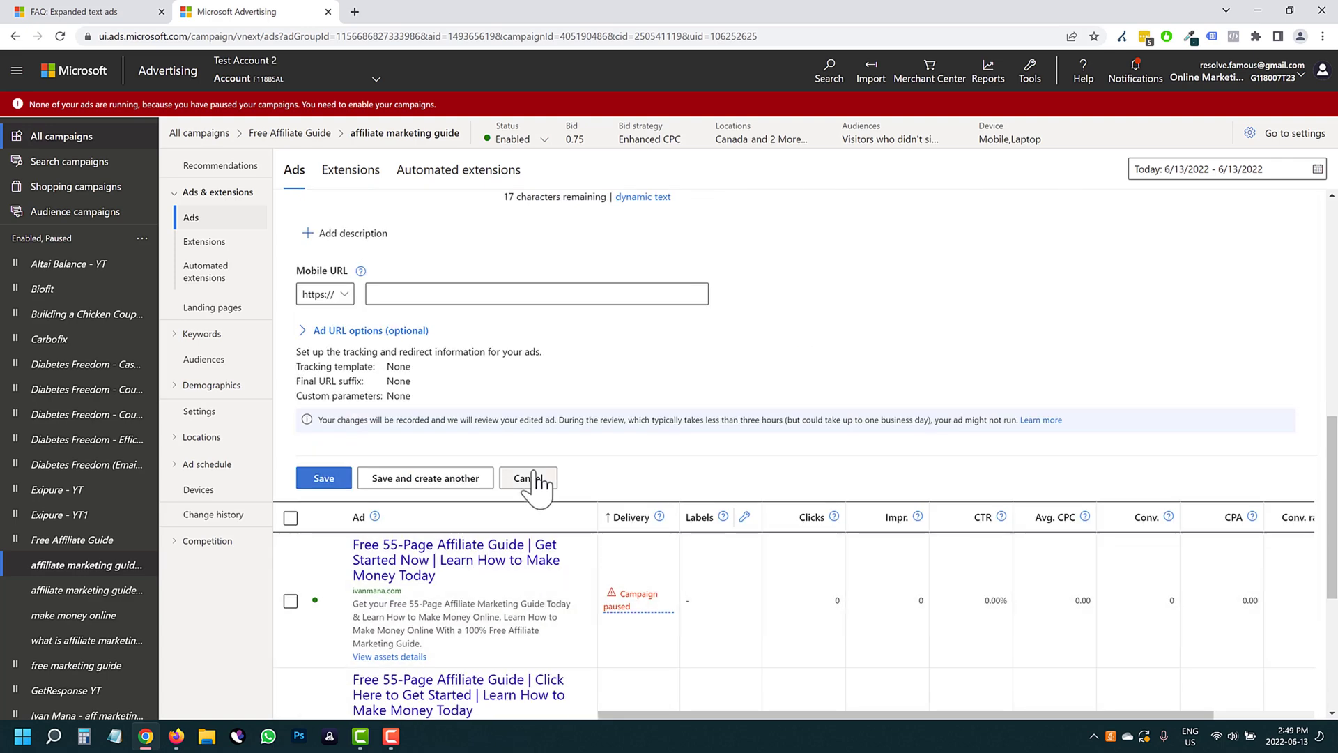
pyautogui.click(537, 477)
pyautogui.scroll(-2, 493, 623)
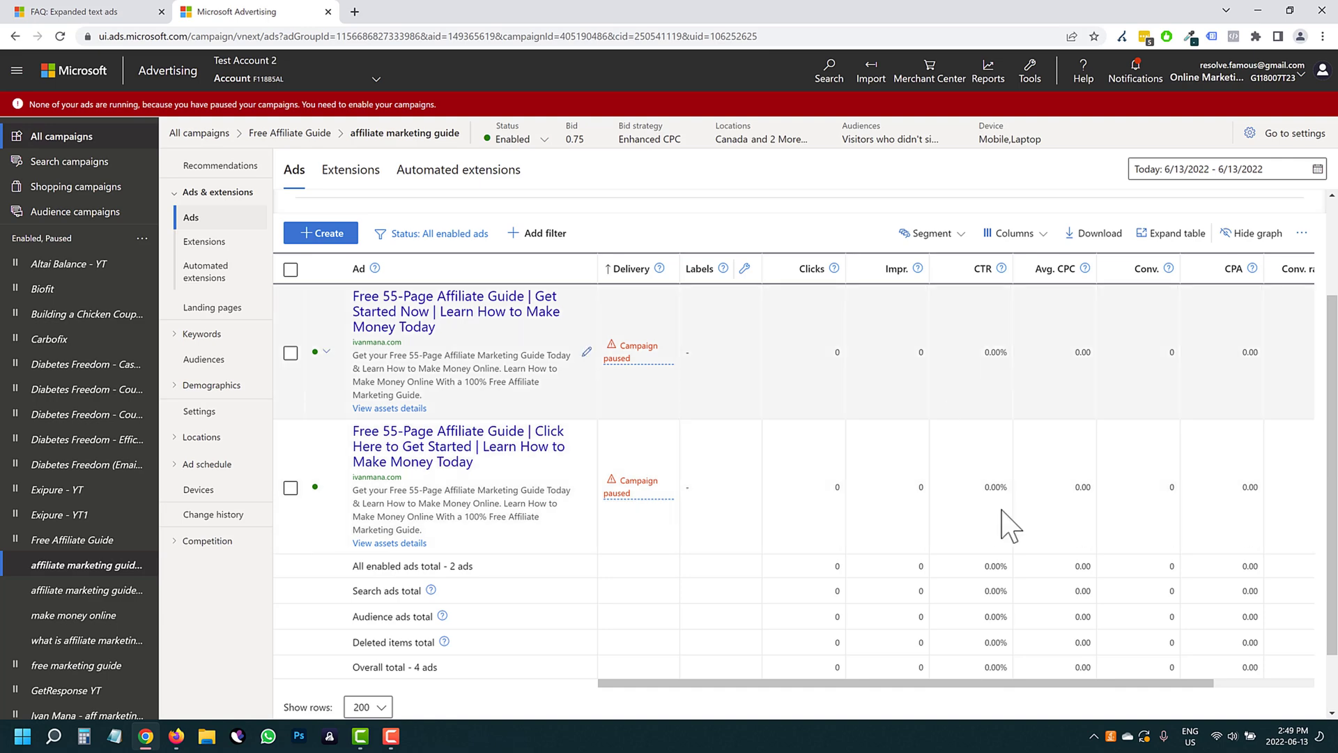
pyautogui.click(375, 409)
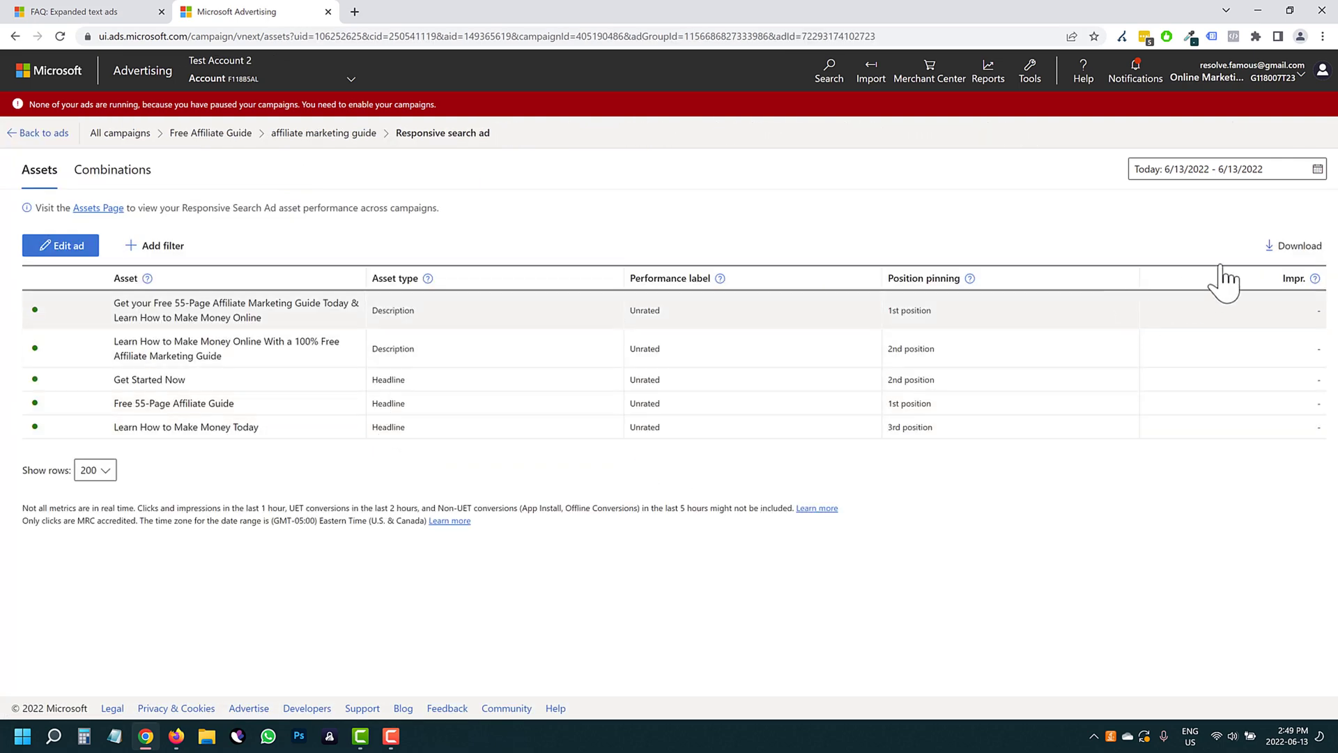
pyautogui.click(112, 171)
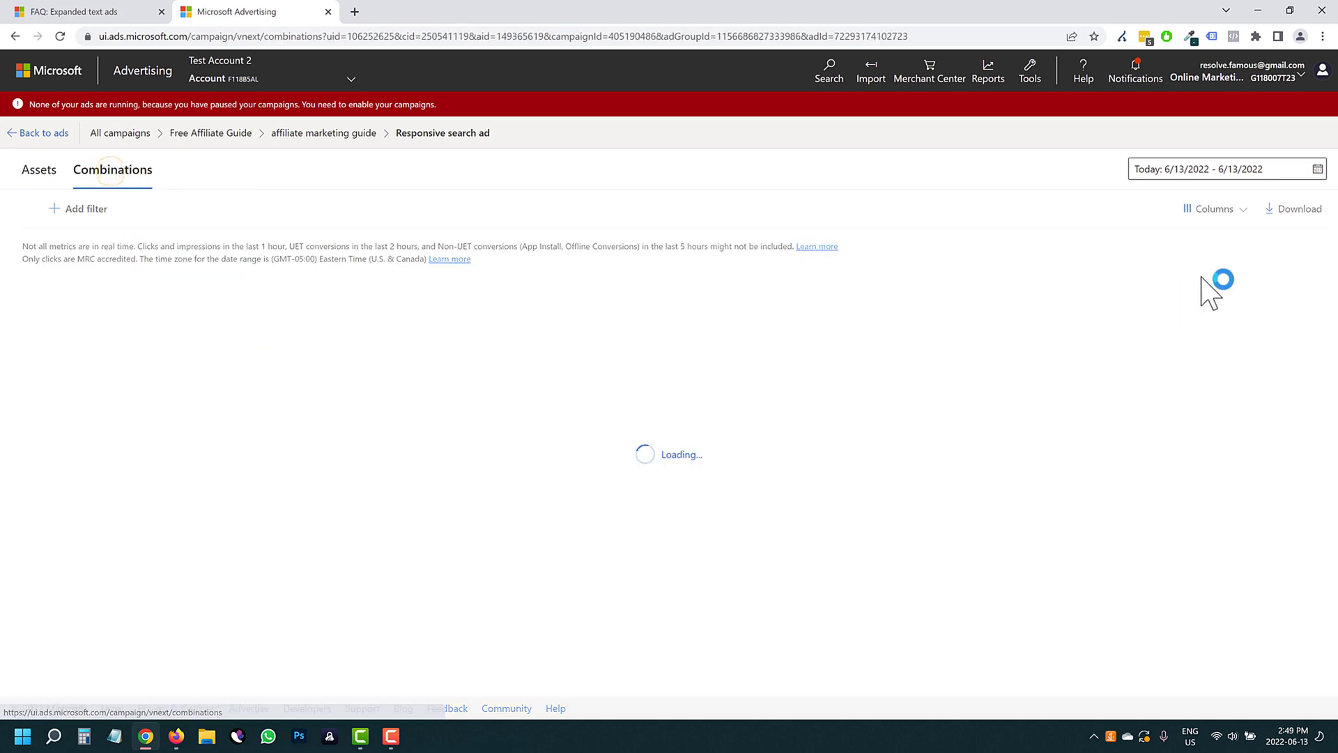
pyautogui.click(49, 174)
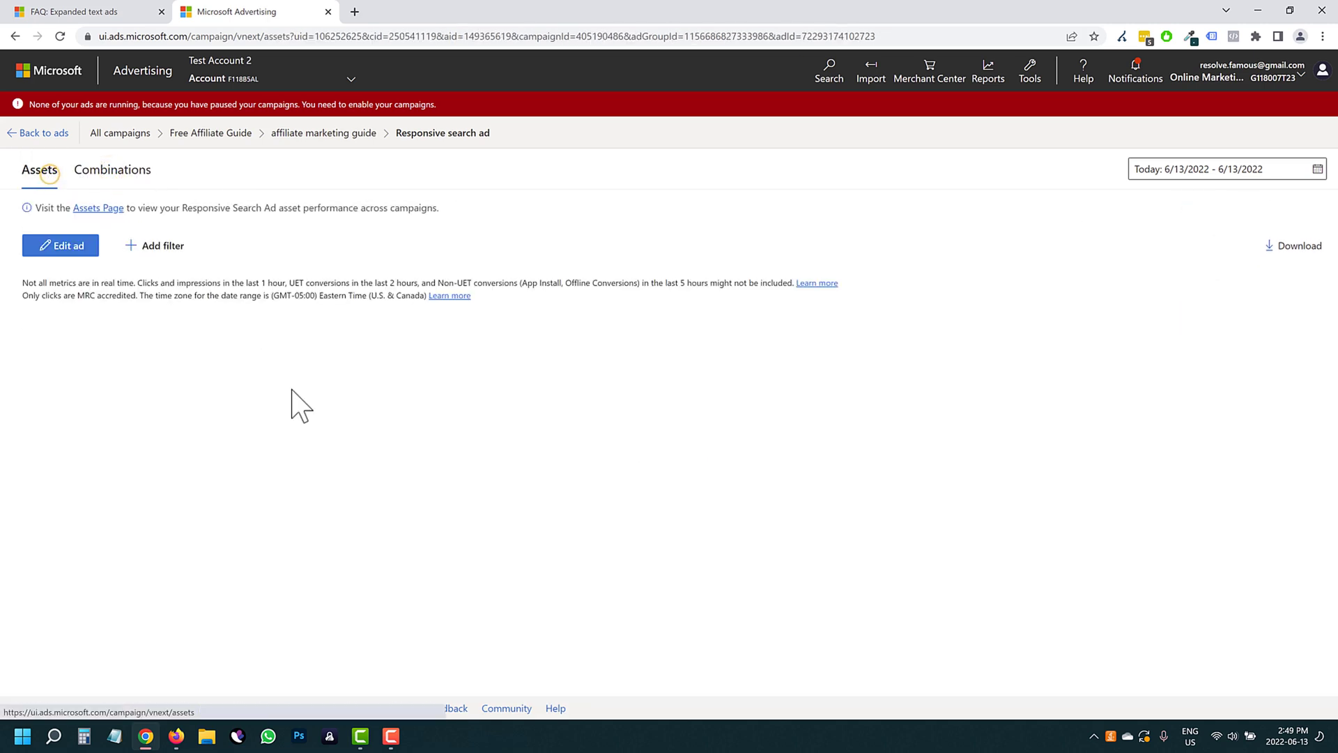
pyautogui.click(32, 133)
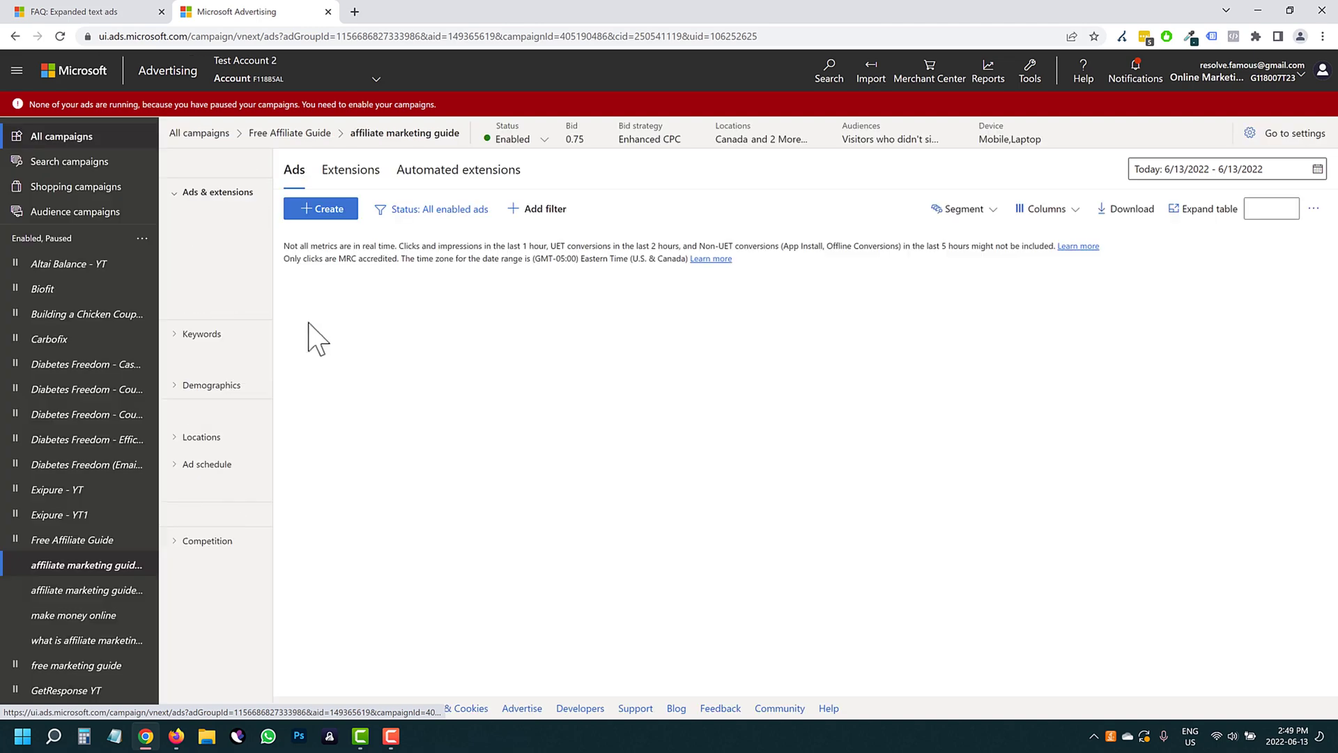